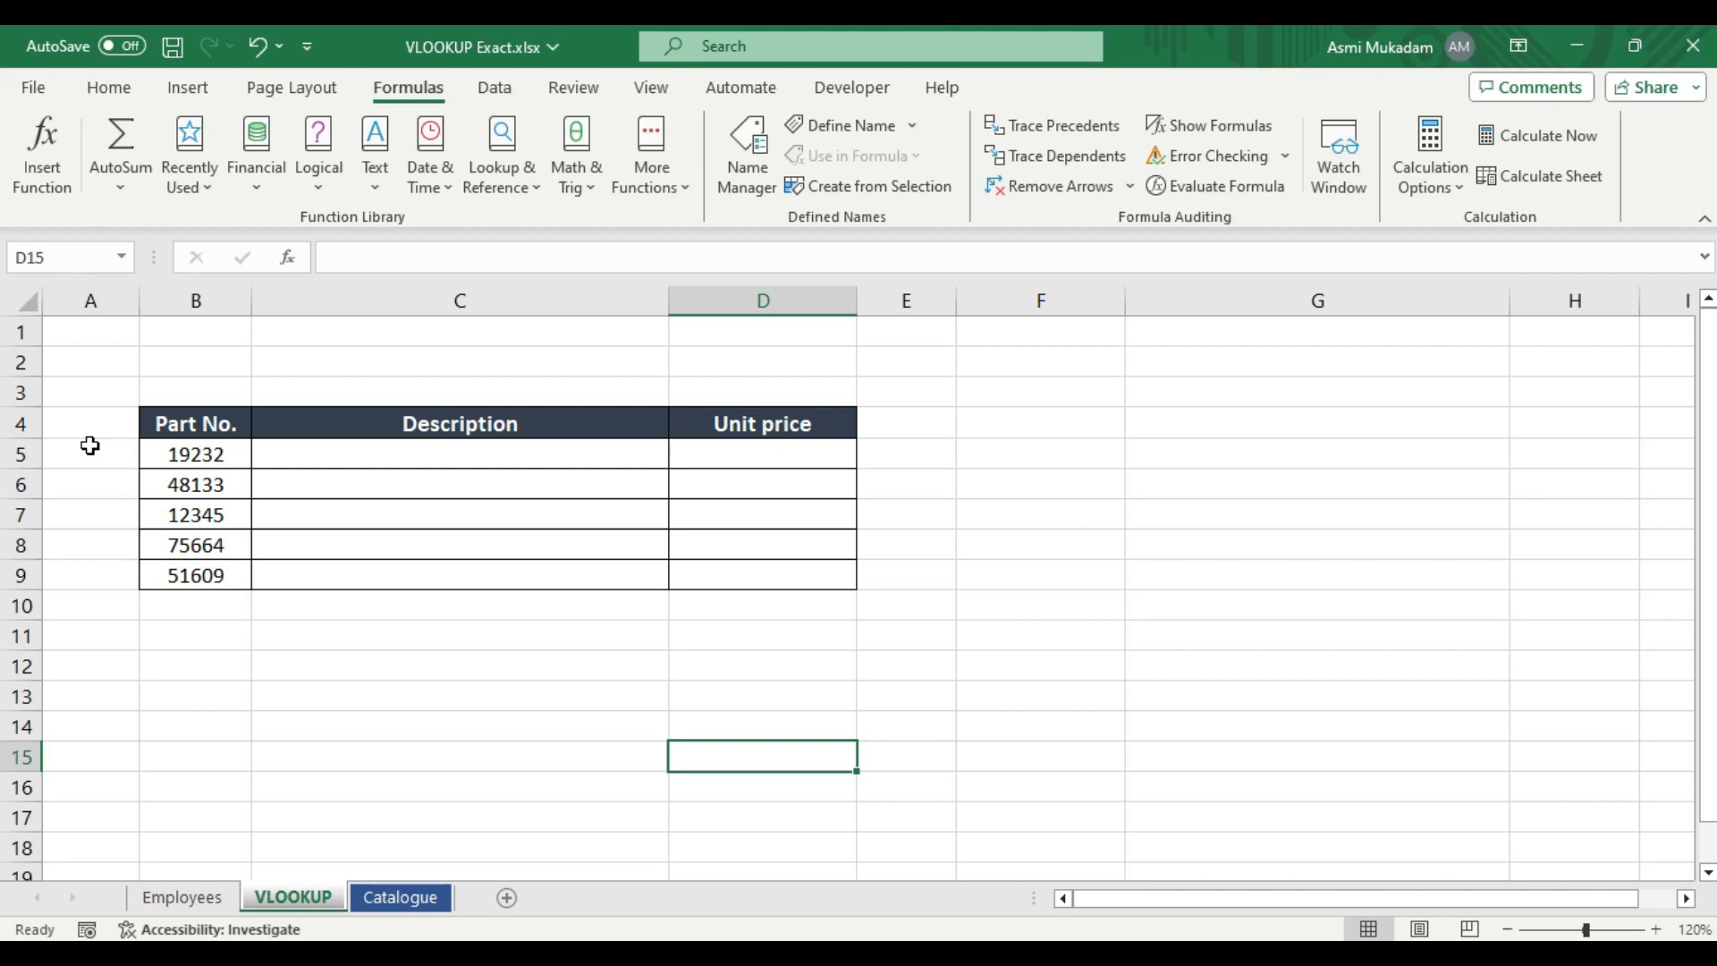
Step: Start a VLOOKUP formula in C5 of the Description column with B5 as the lookup value
click(294, 466)
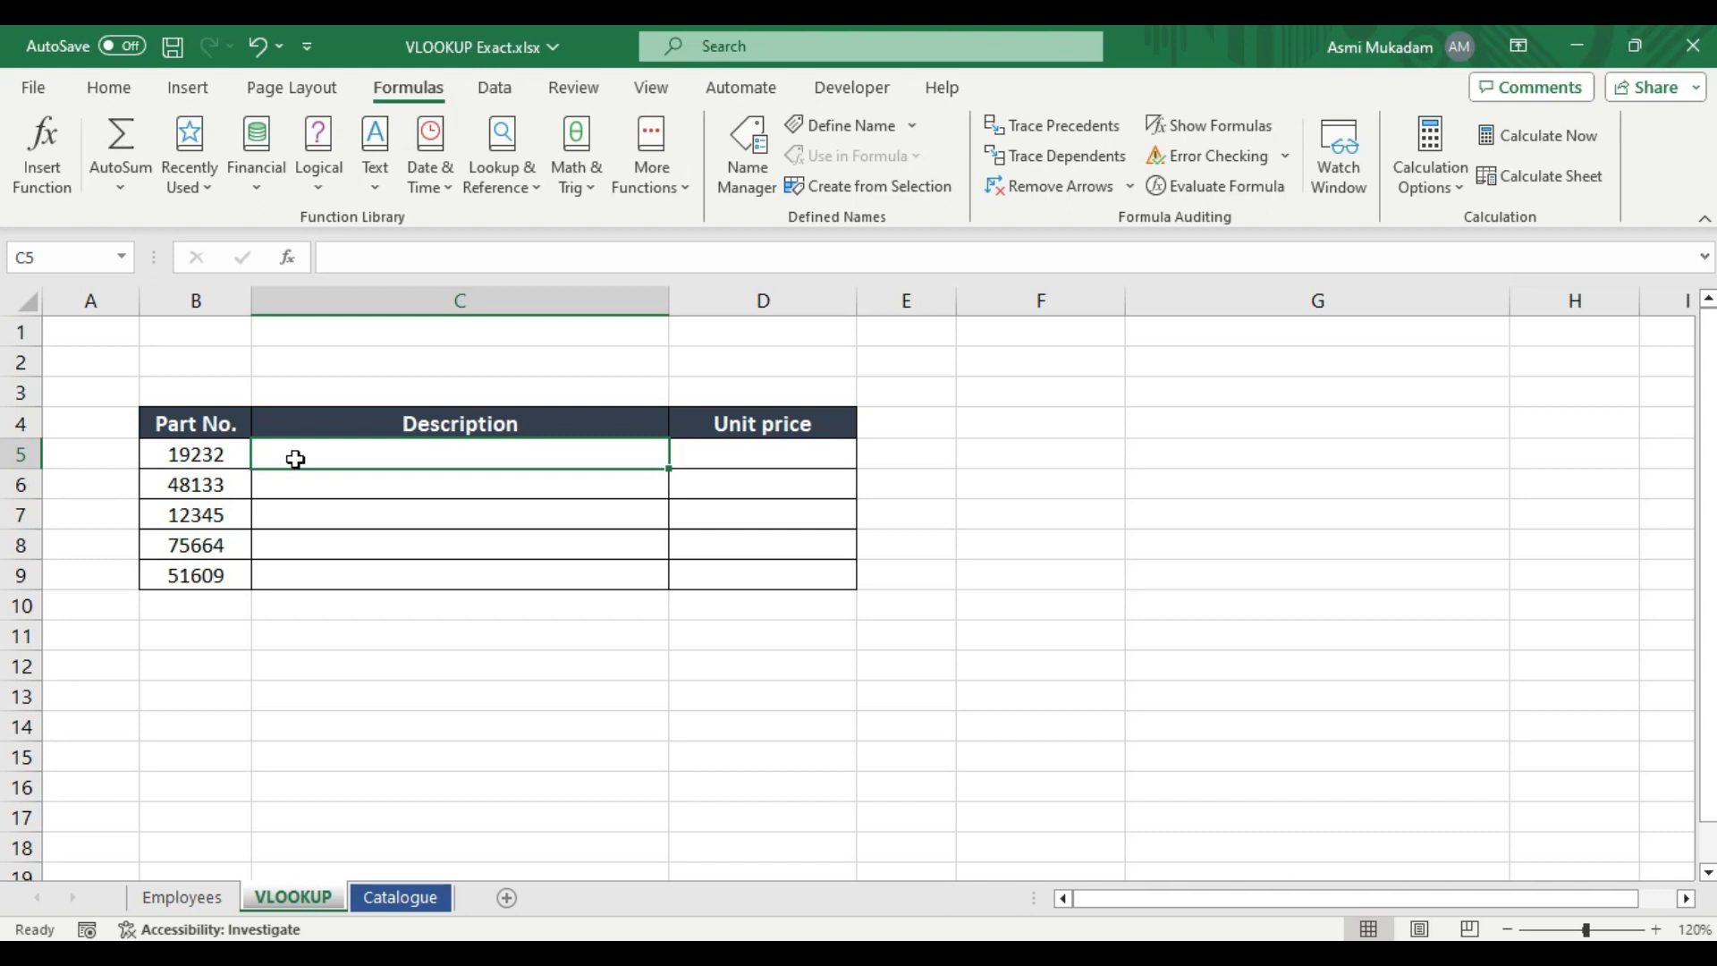
text(=)
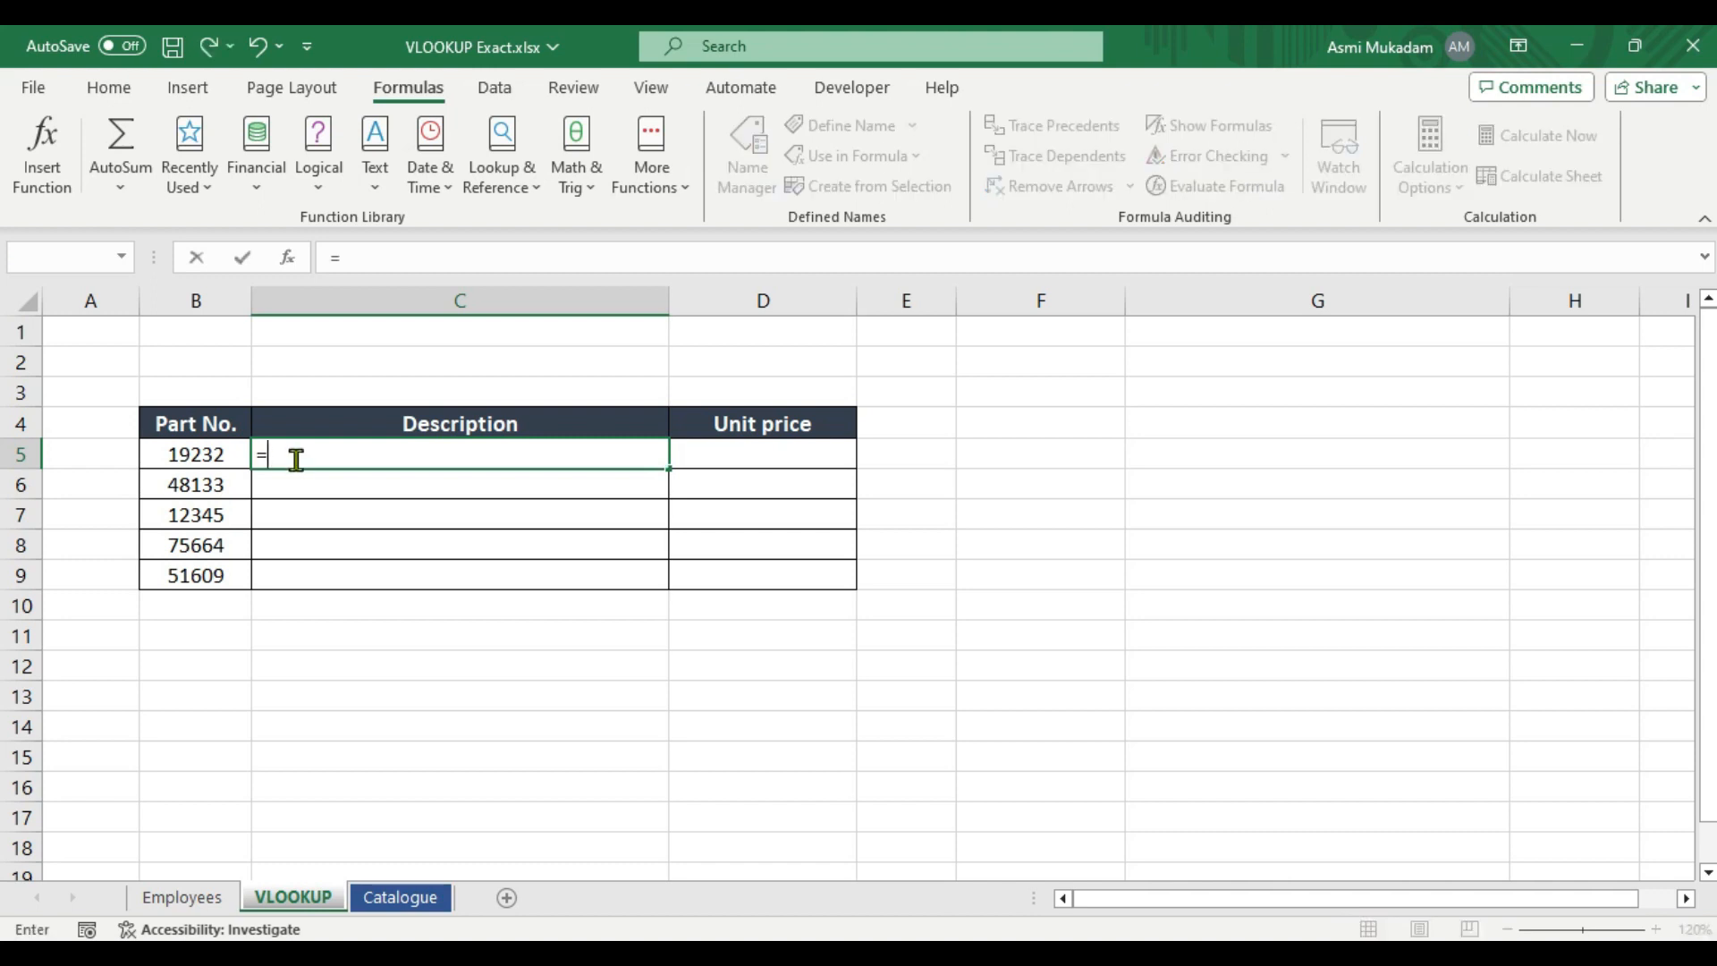
text(vlook)
key(Tab)
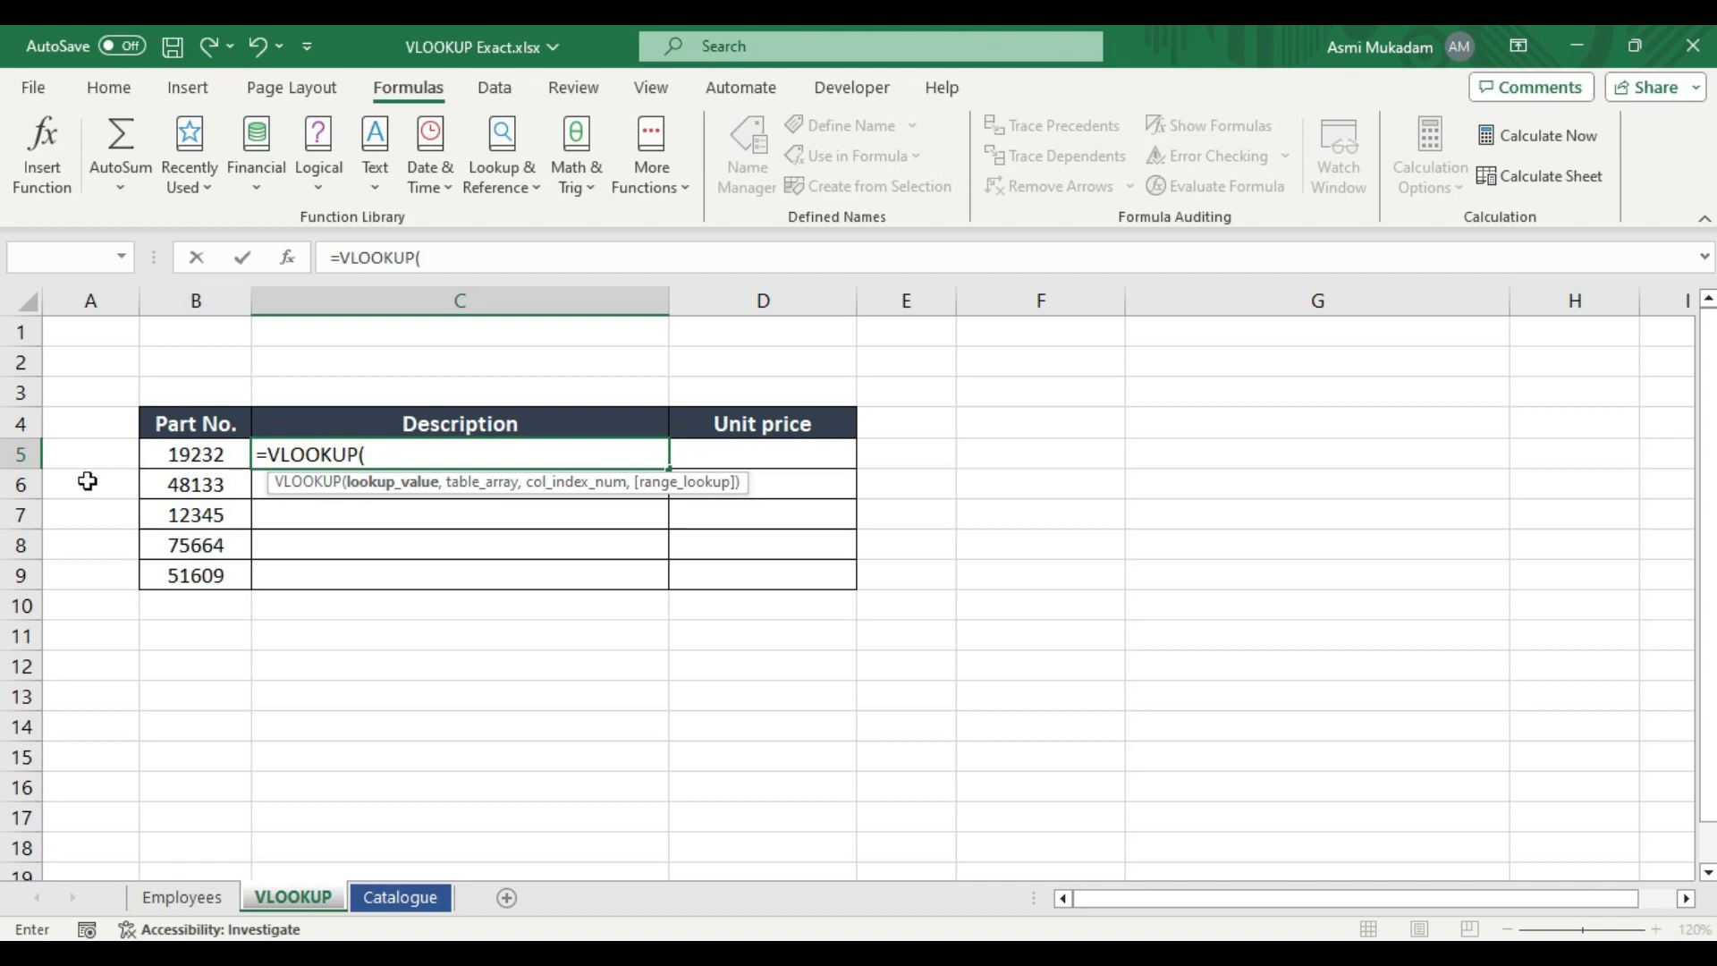
click(191, 461)
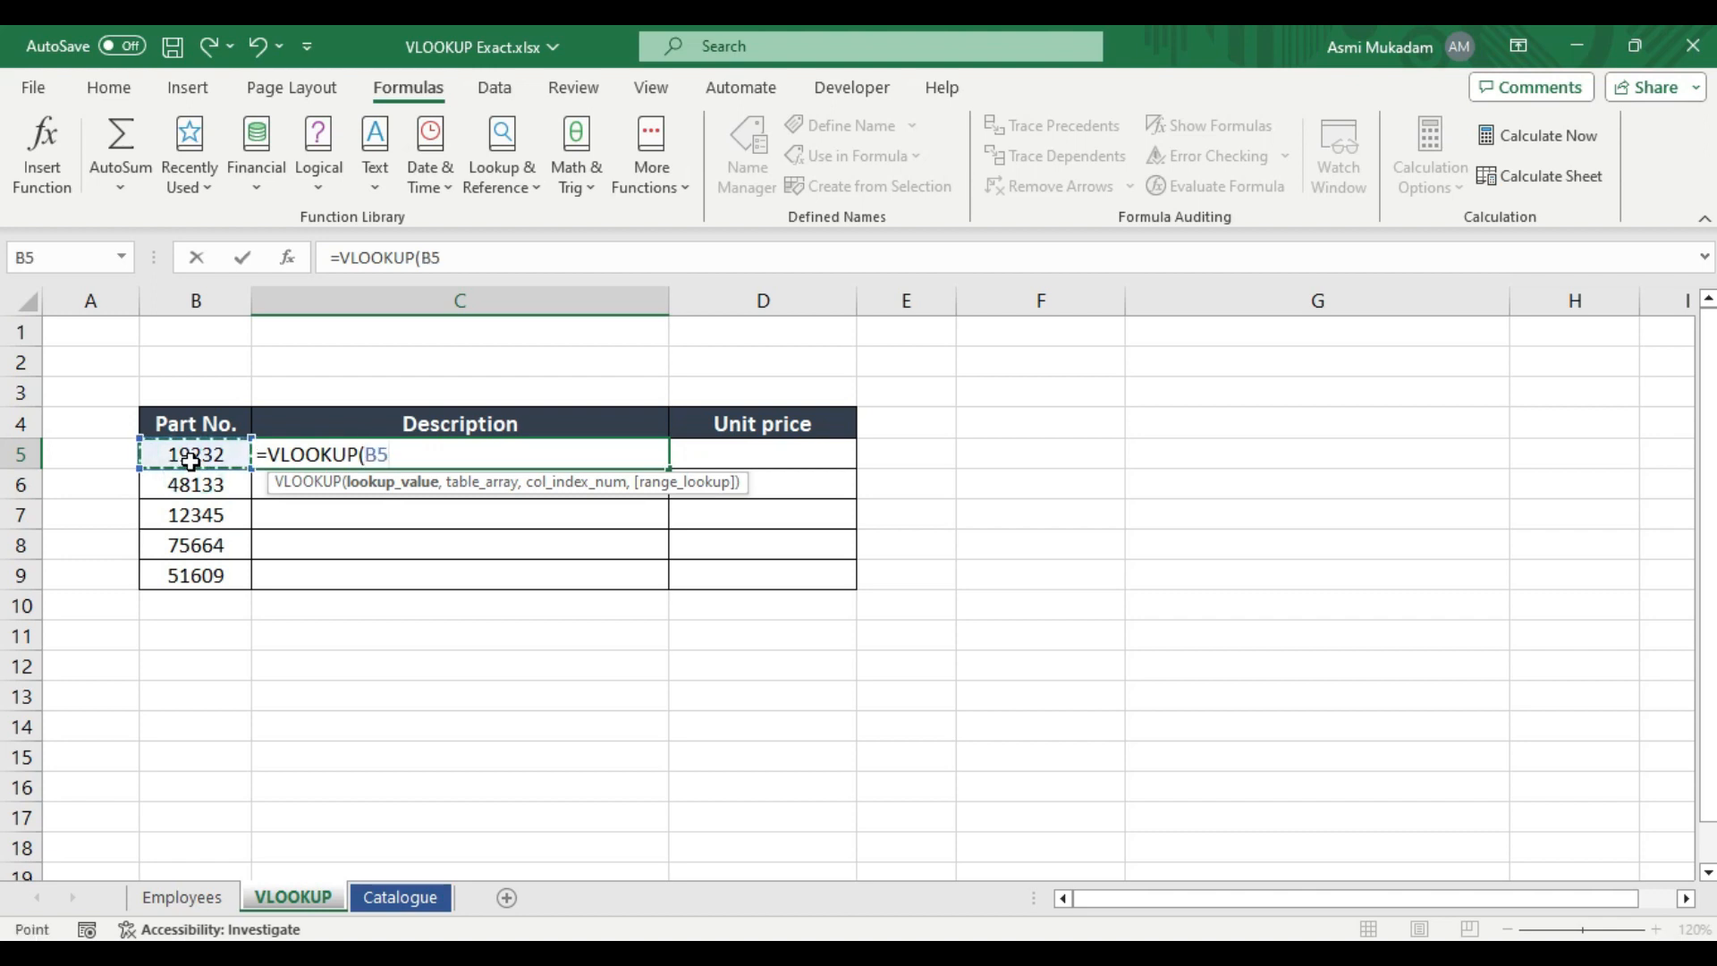
text(,)
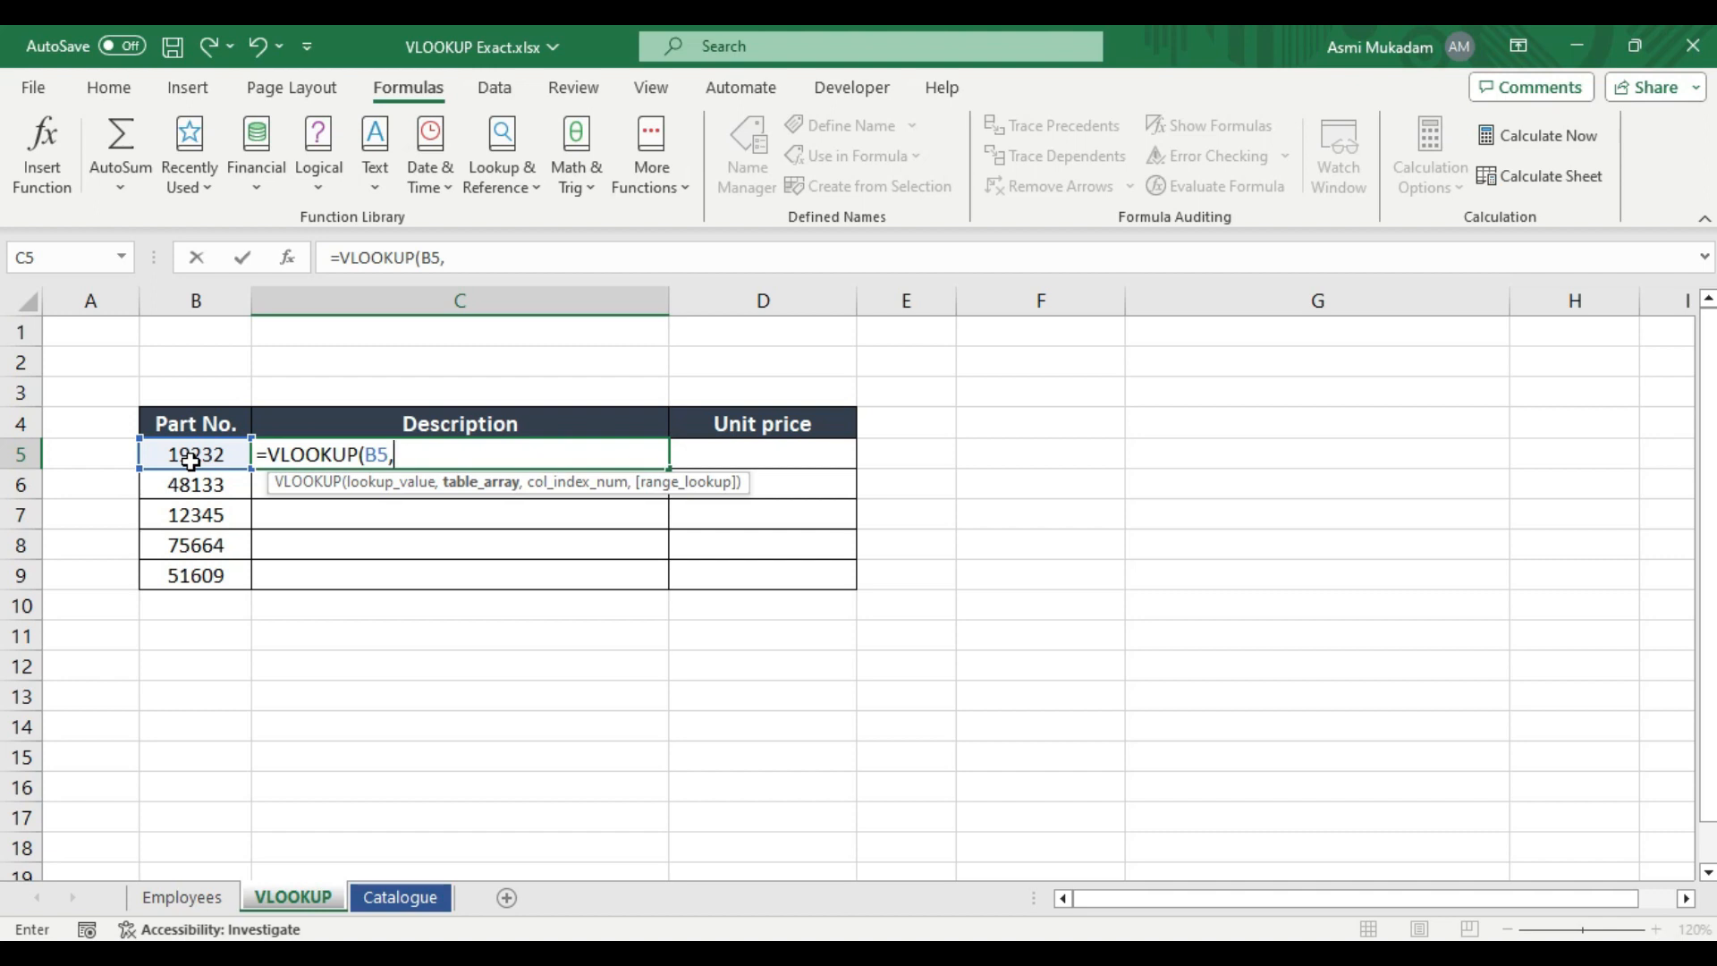
Step: Set the VLOOKUP table array to the range A1:C85 on the Catalogue sheet, locked as absolute references
click(391, 908)
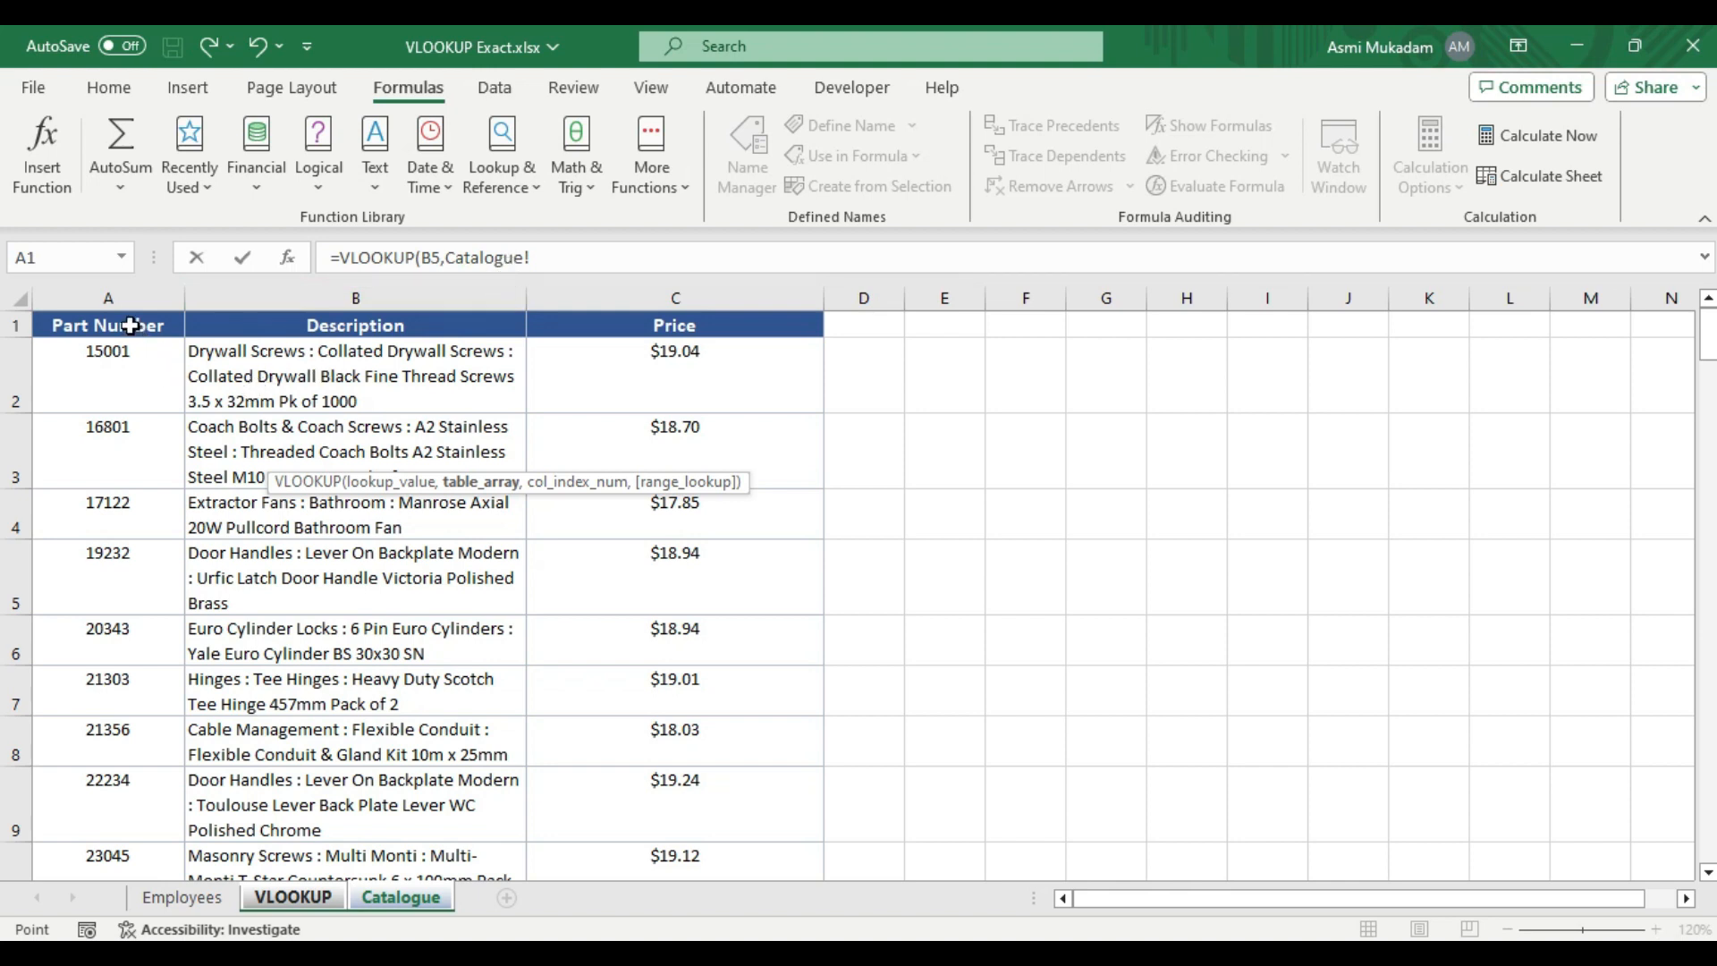
drag(130, 325, 604, 483)
key(ctrl+shift+Down)
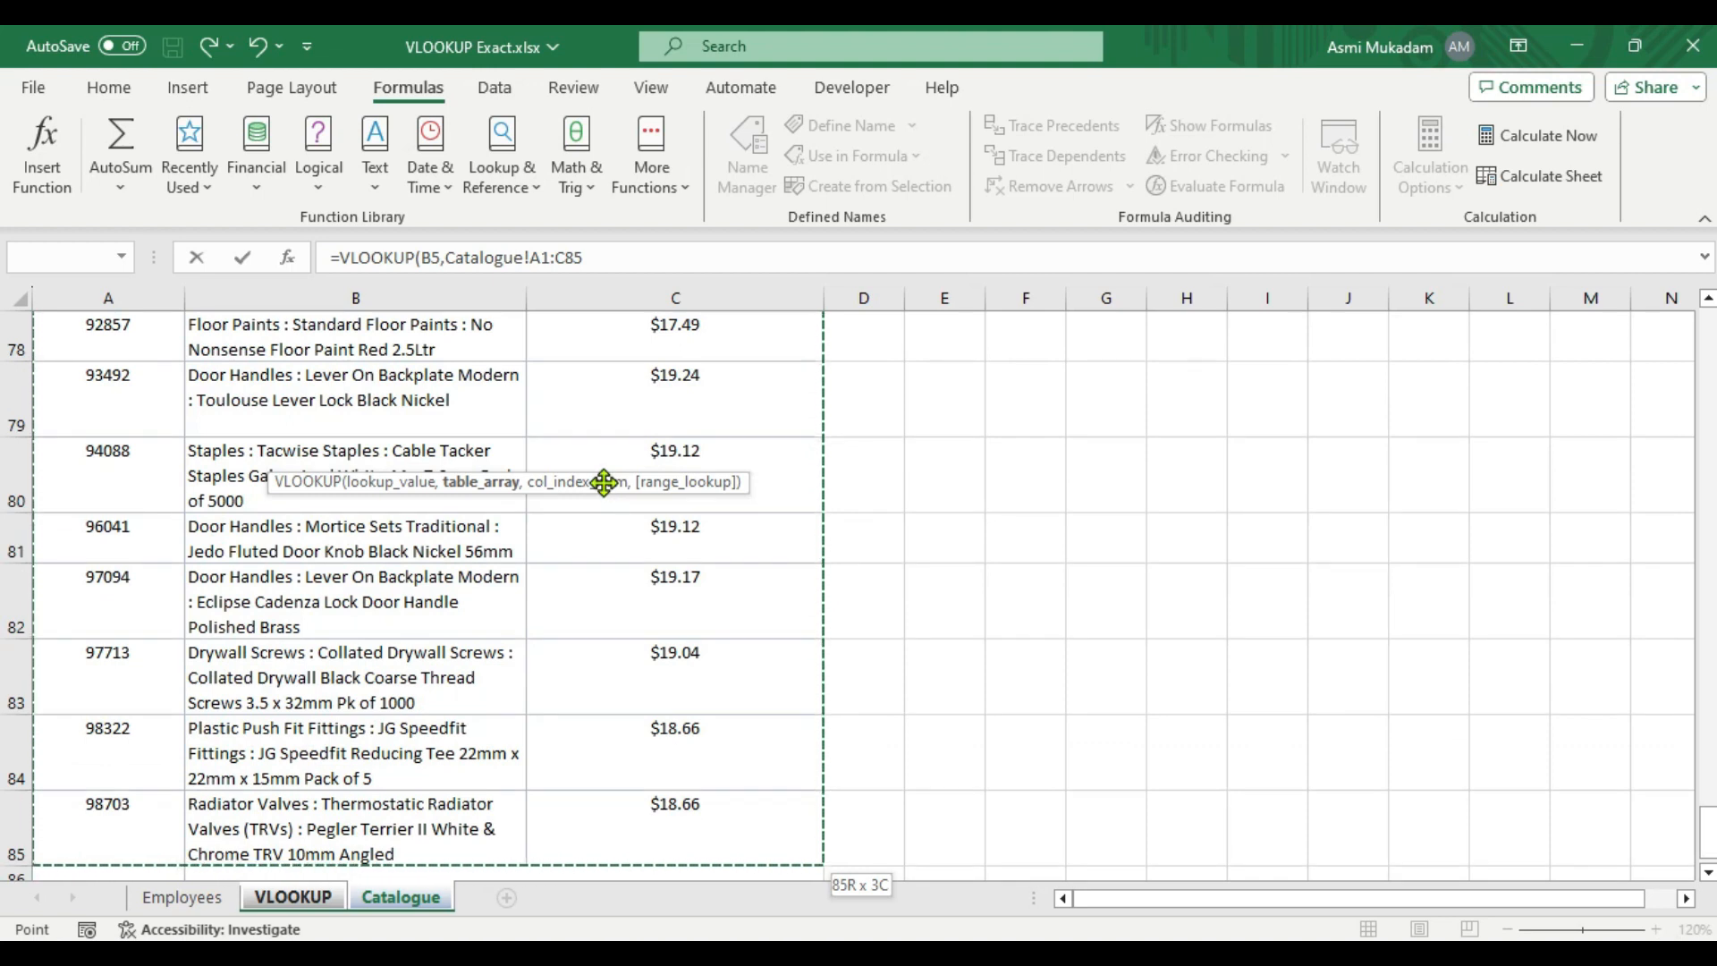
key(F4)
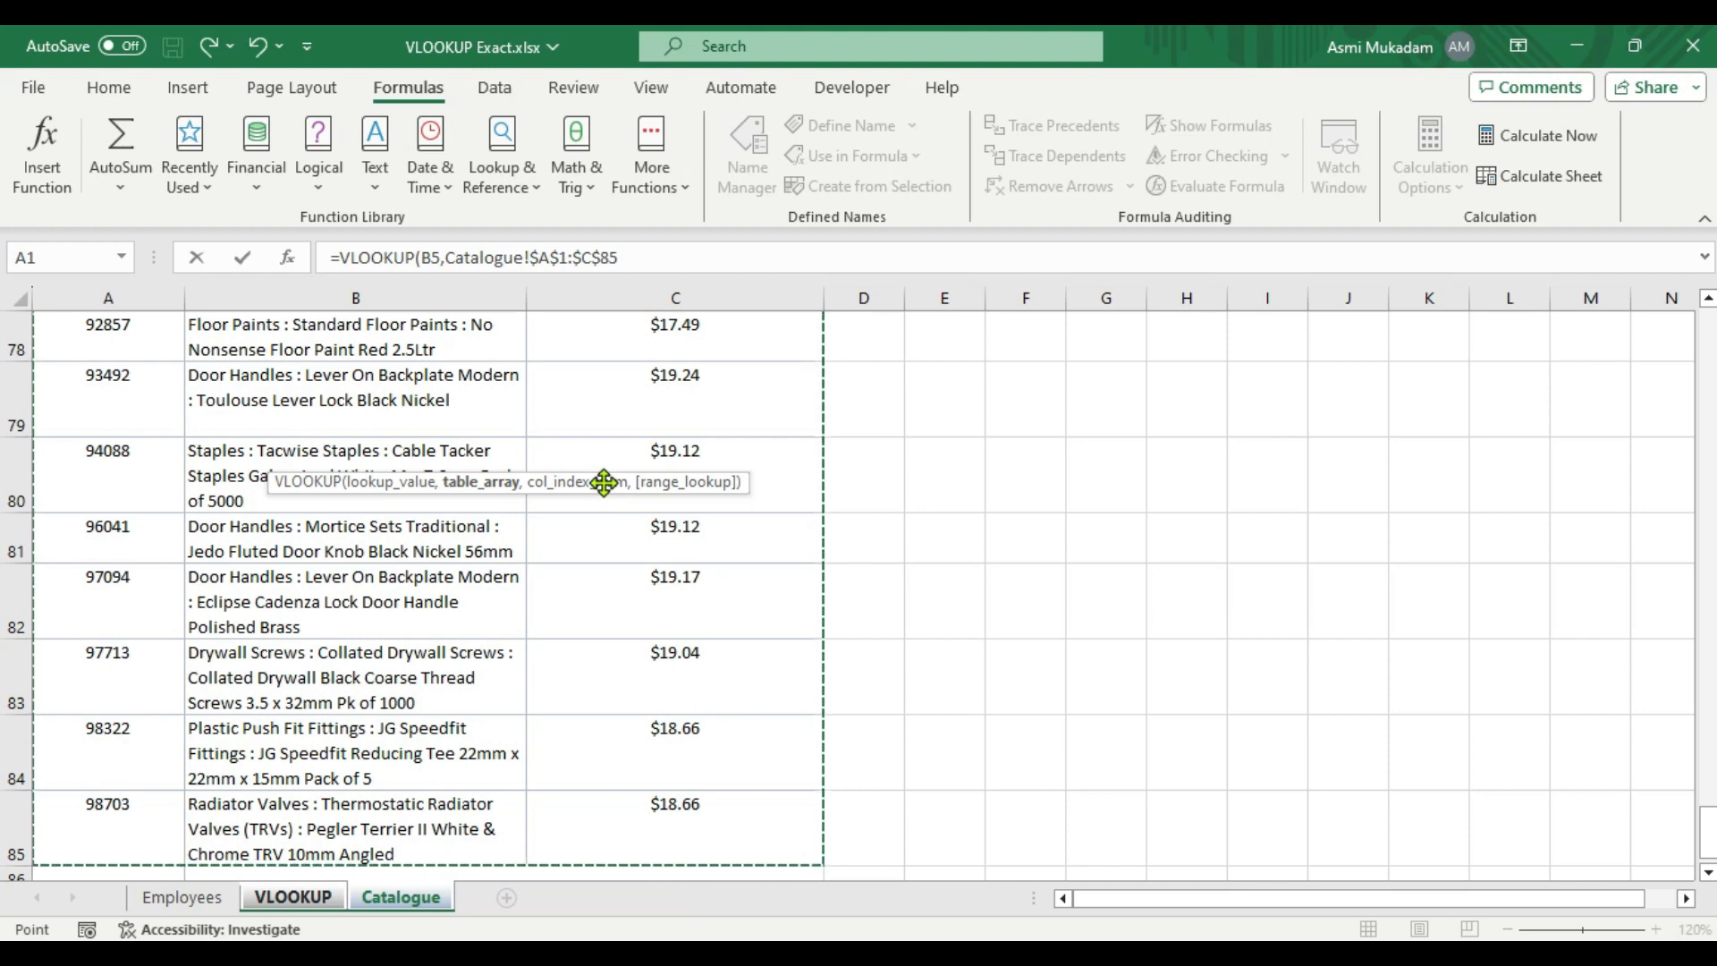
text(,)
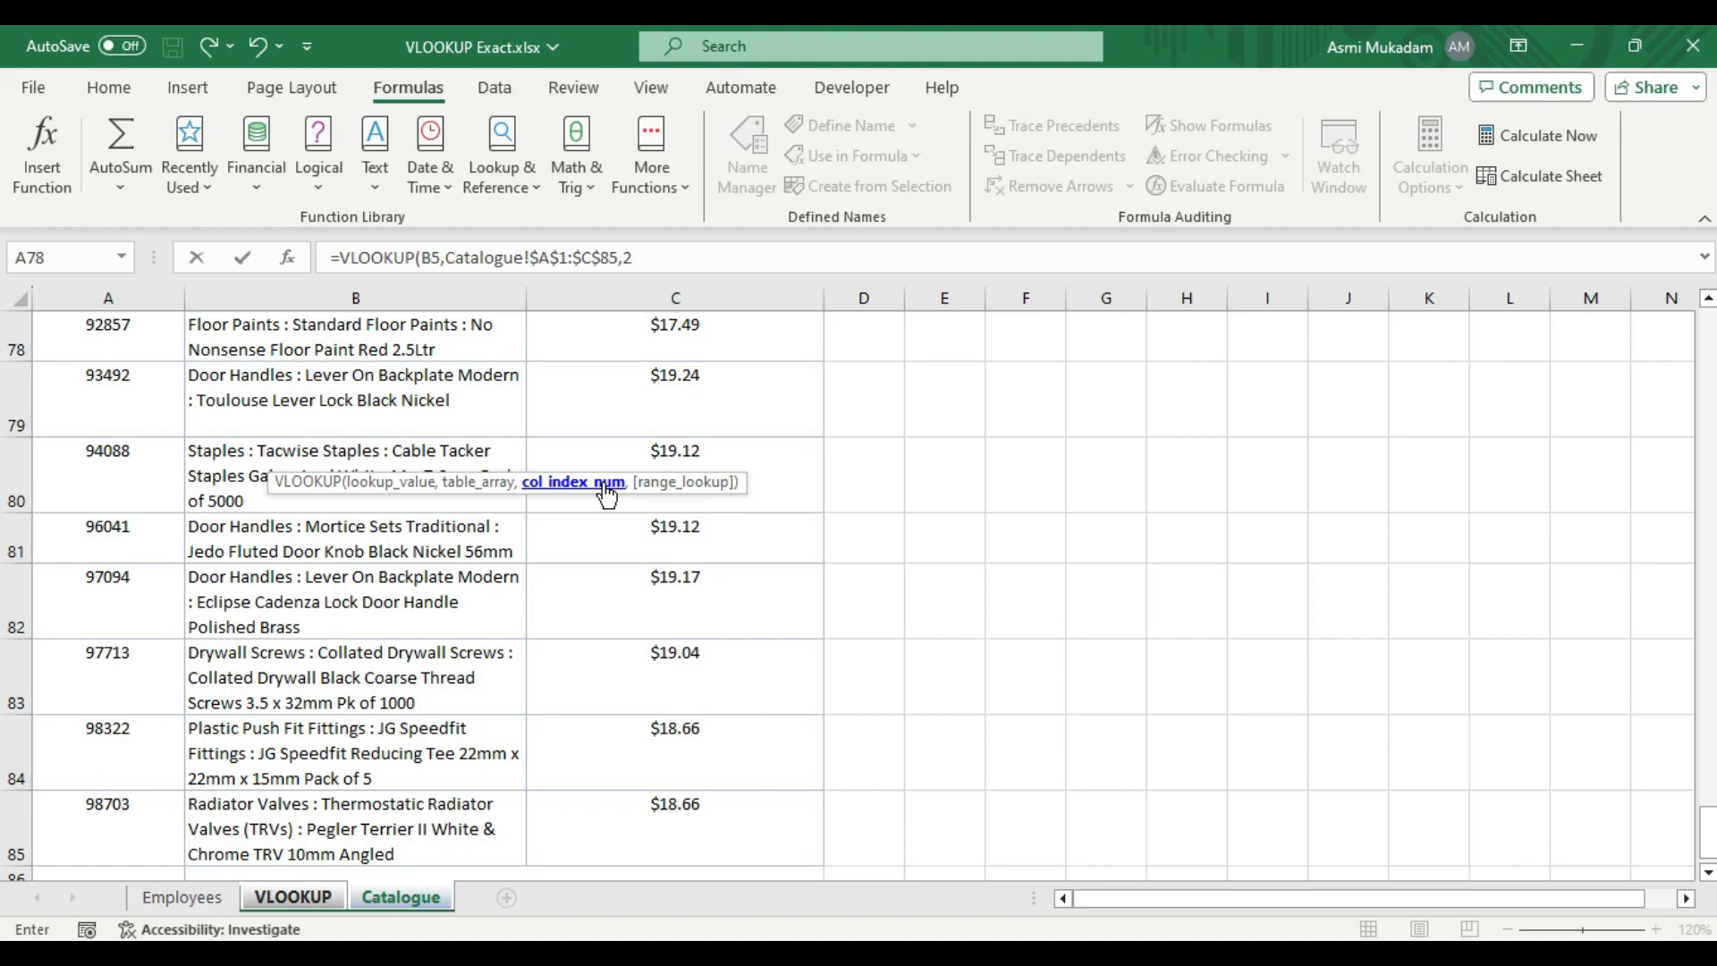
Step: Complete the VLOOKUP formula with column index 2 and 0 for an exact match
text(2,)
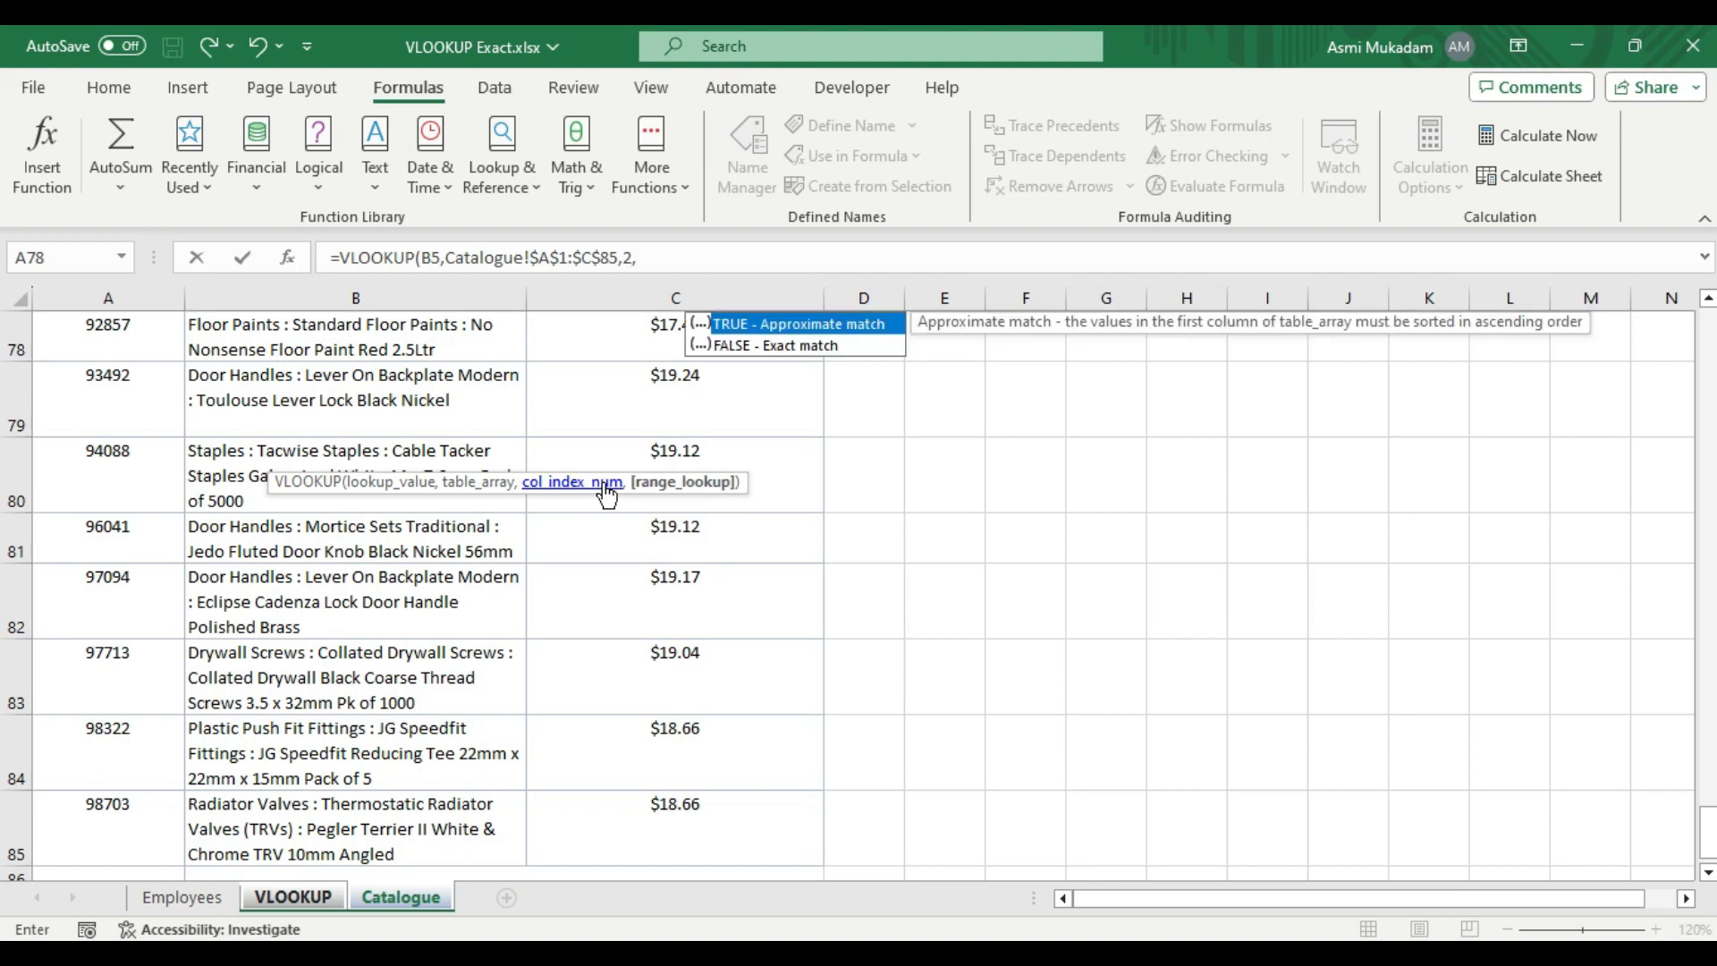
text(0)
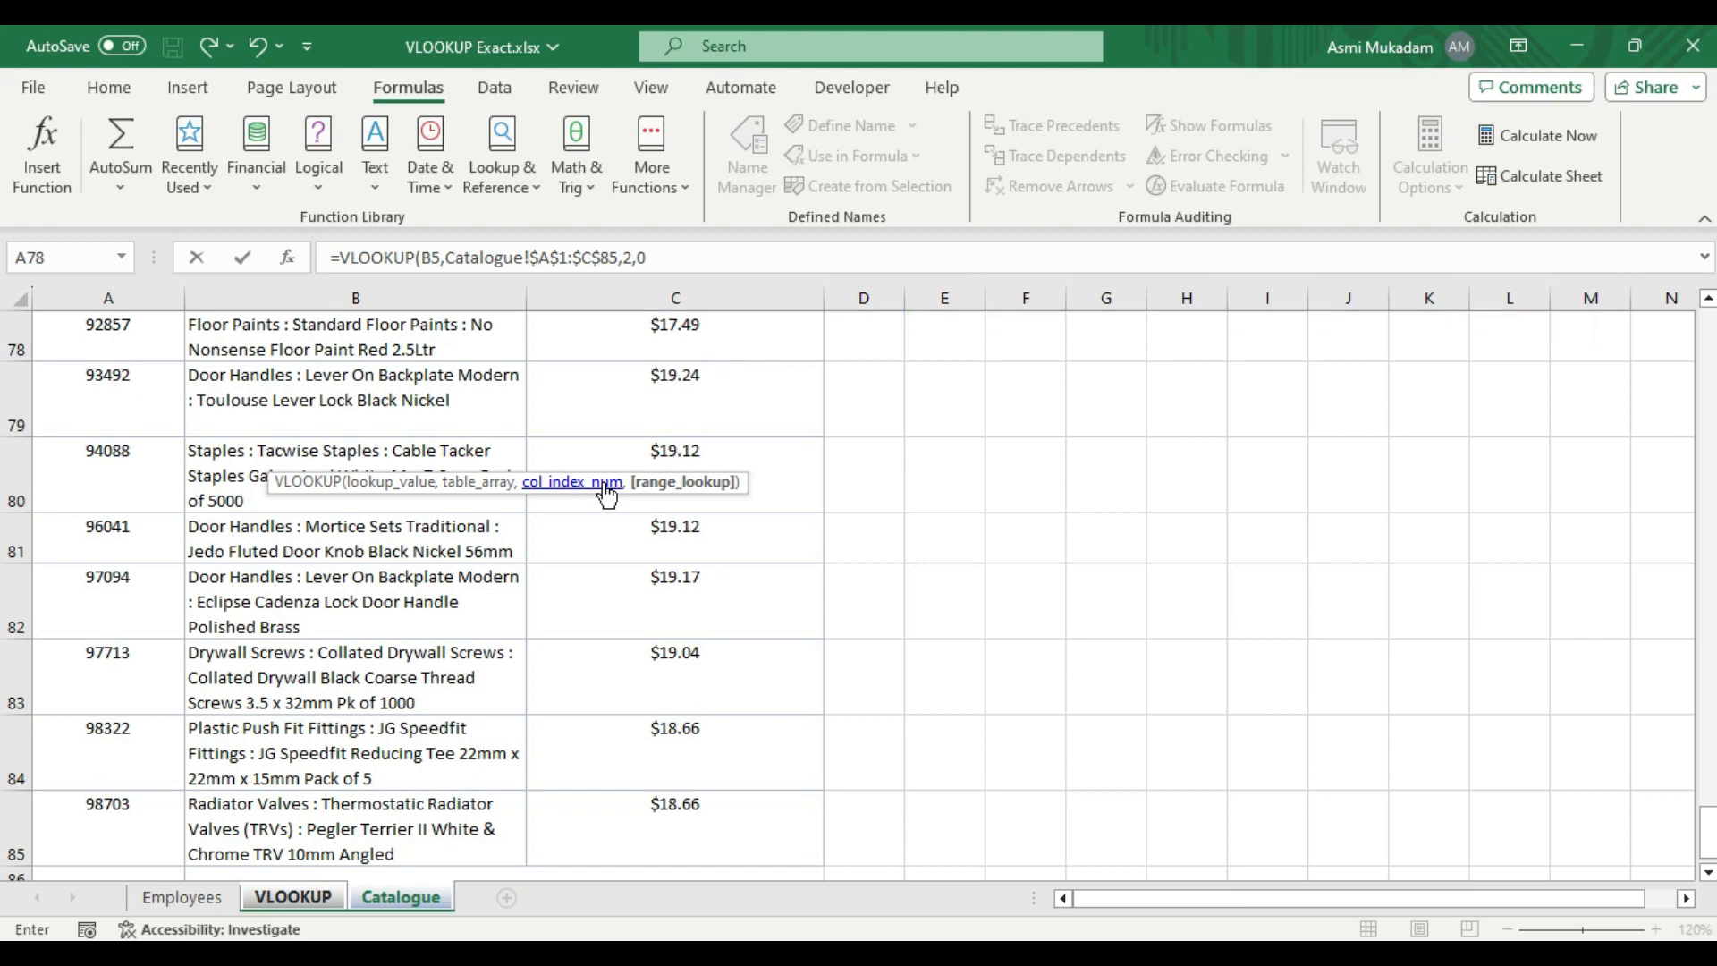
text())
key(Return)
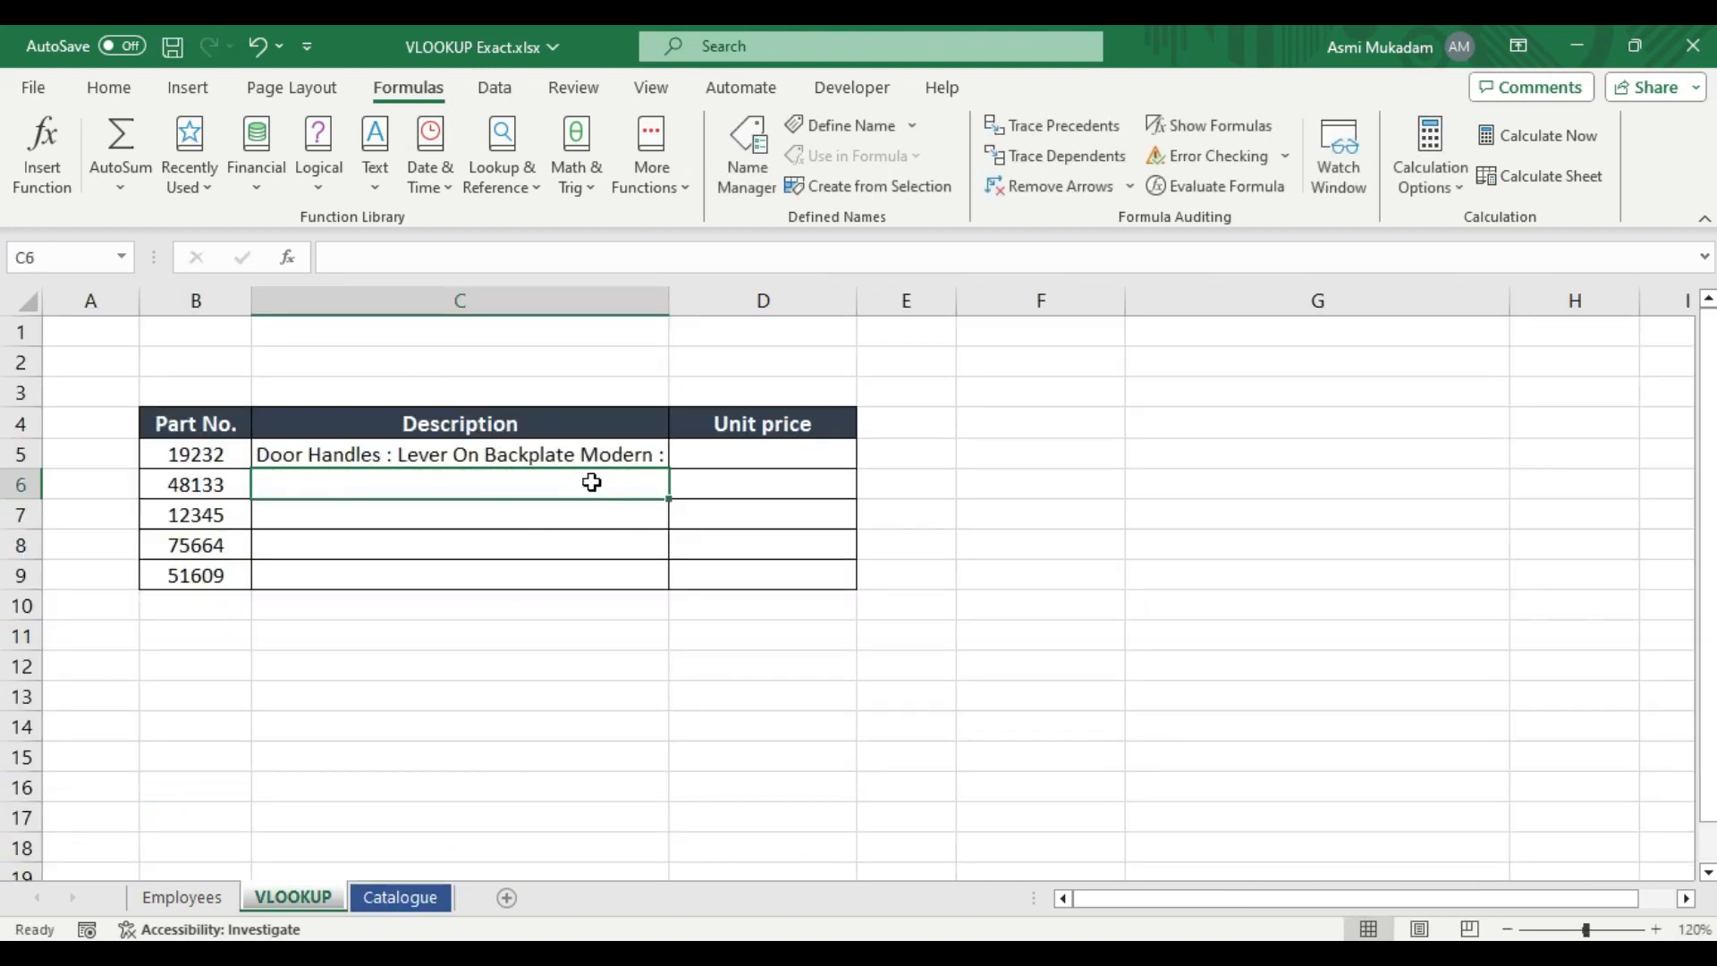
Step: Fill the C5 formula down the Description column through C9
click(660, 459)
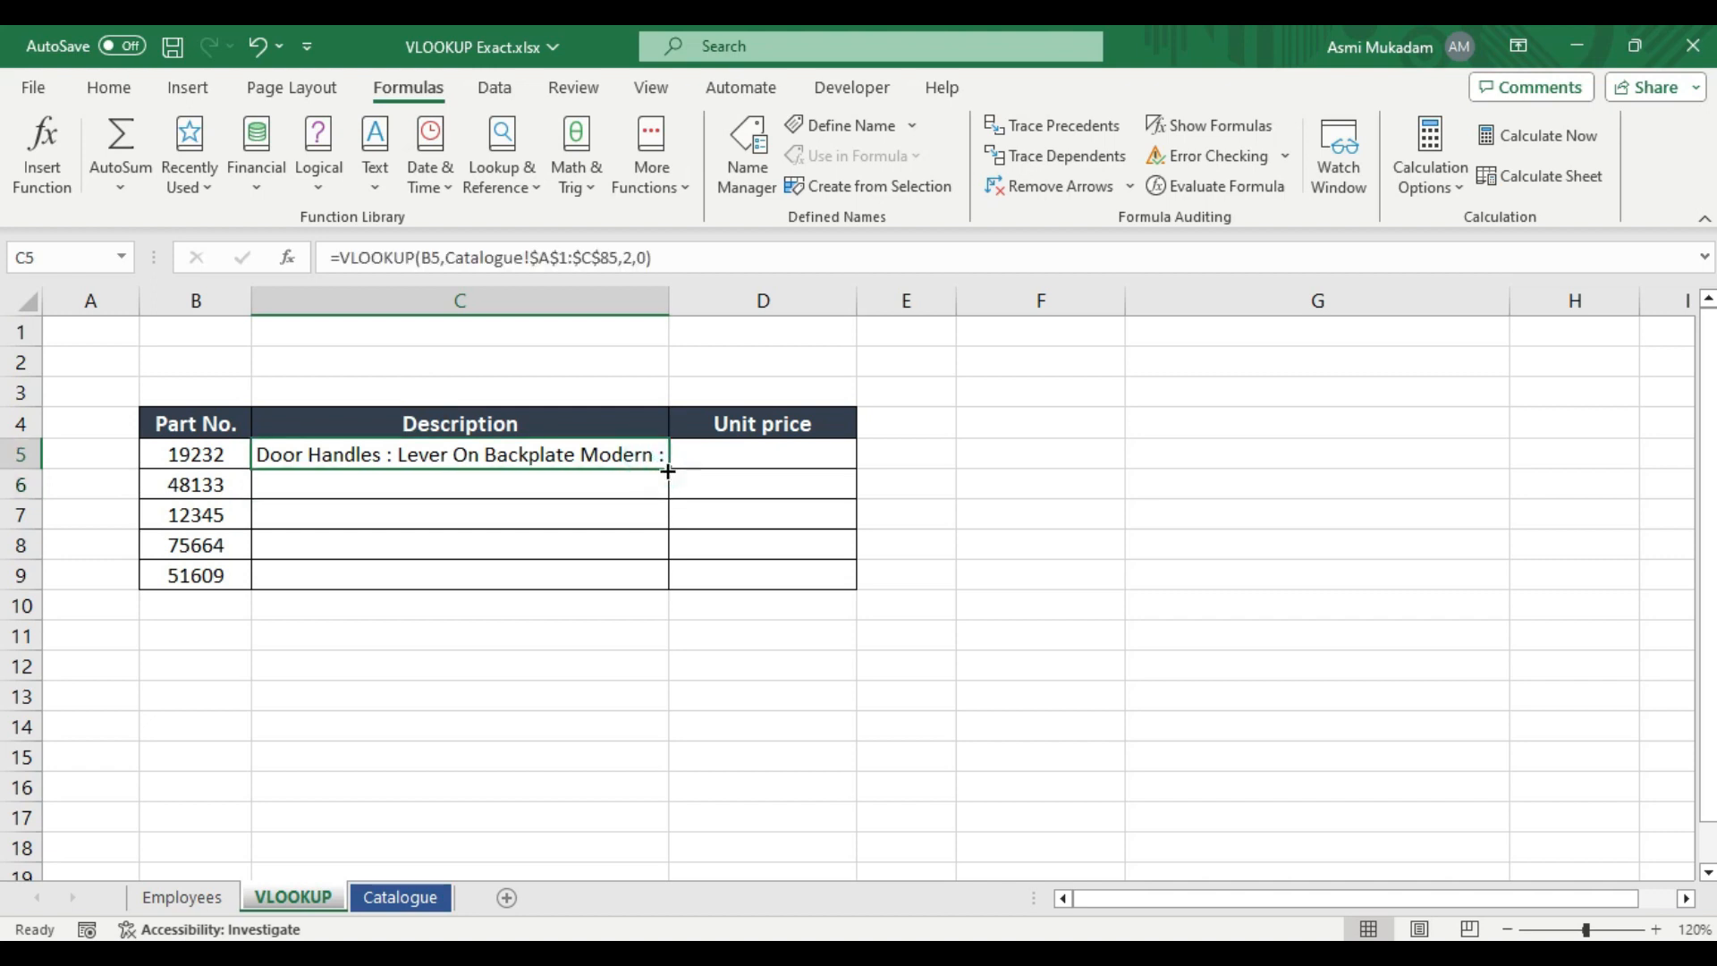
double_click(668, 469)
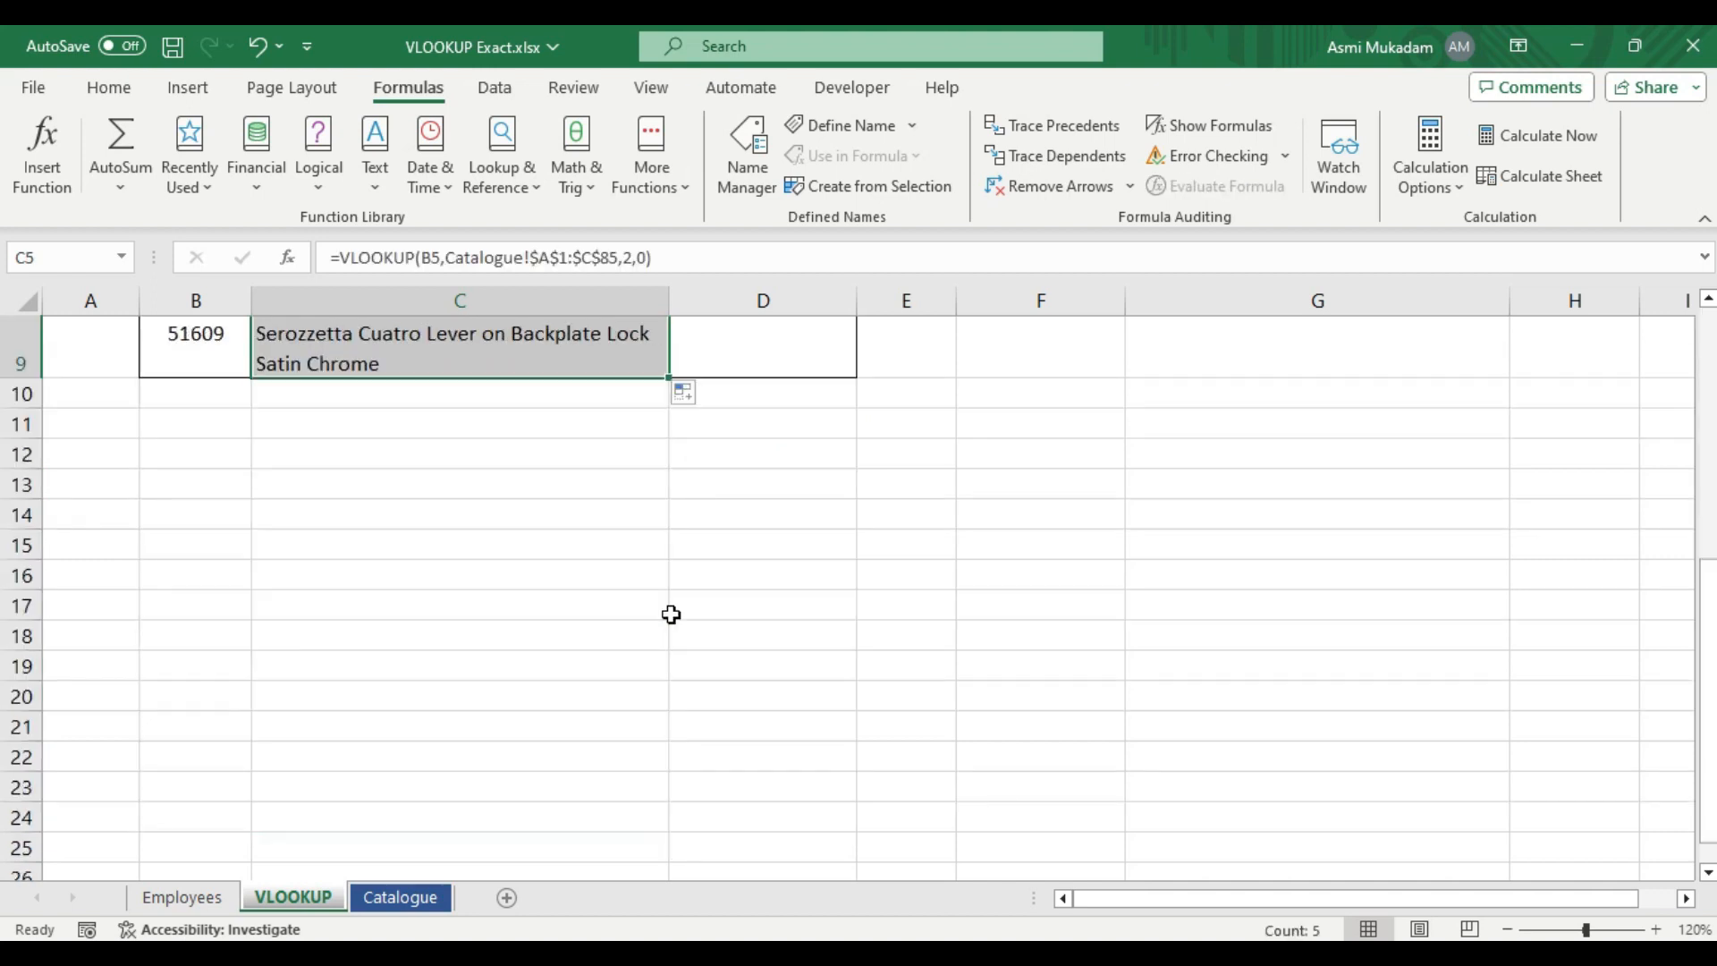
scroll(671, 614, down, 3)
scroll(671, 614, up, 2)
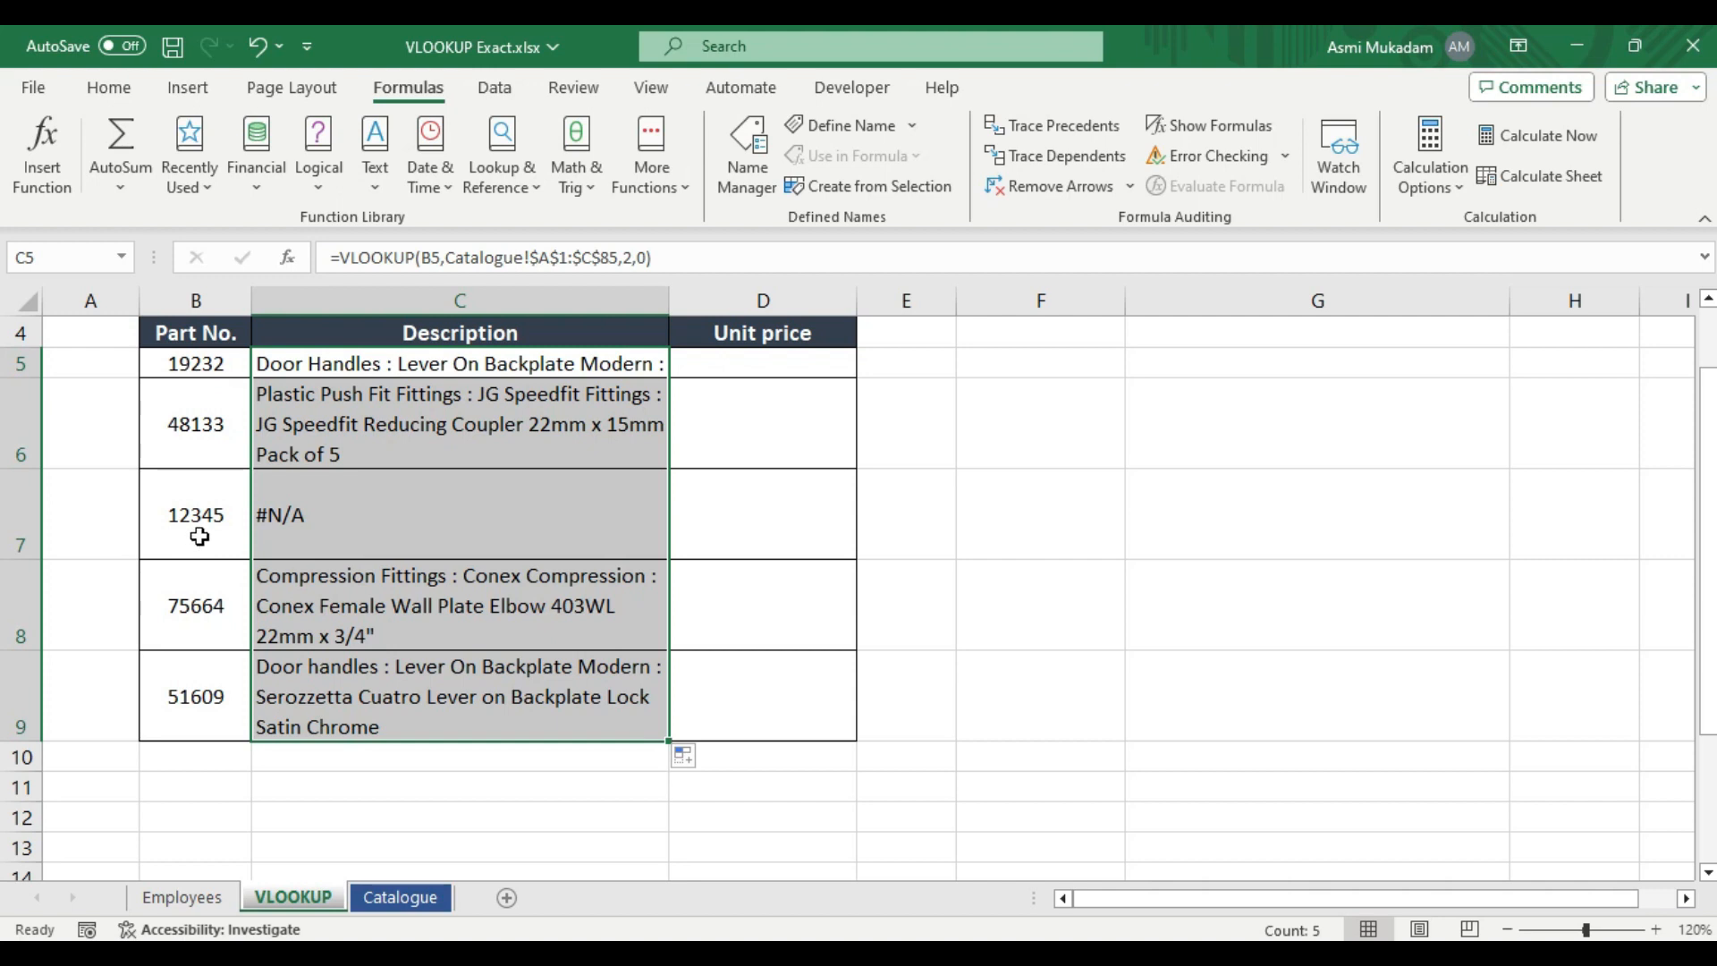
Step: Search the Catalogue sheet for part number 12345, then return to the VLOOKUP sheet
click(401, 898)
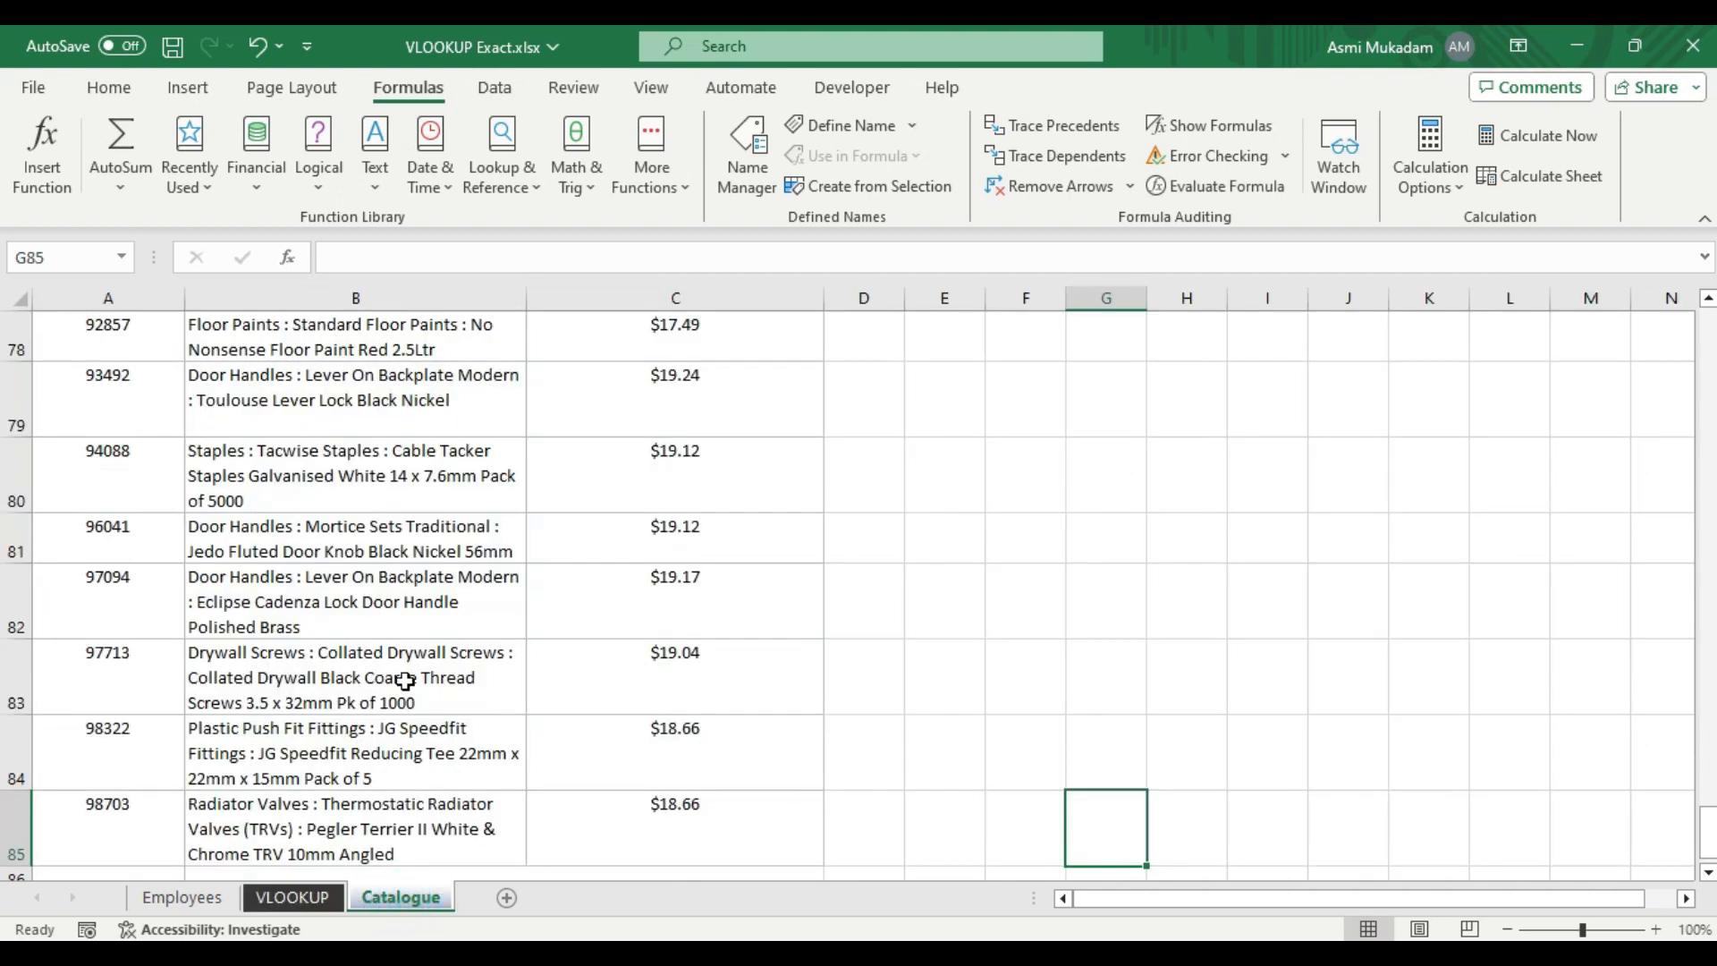
key(ctrl+f)
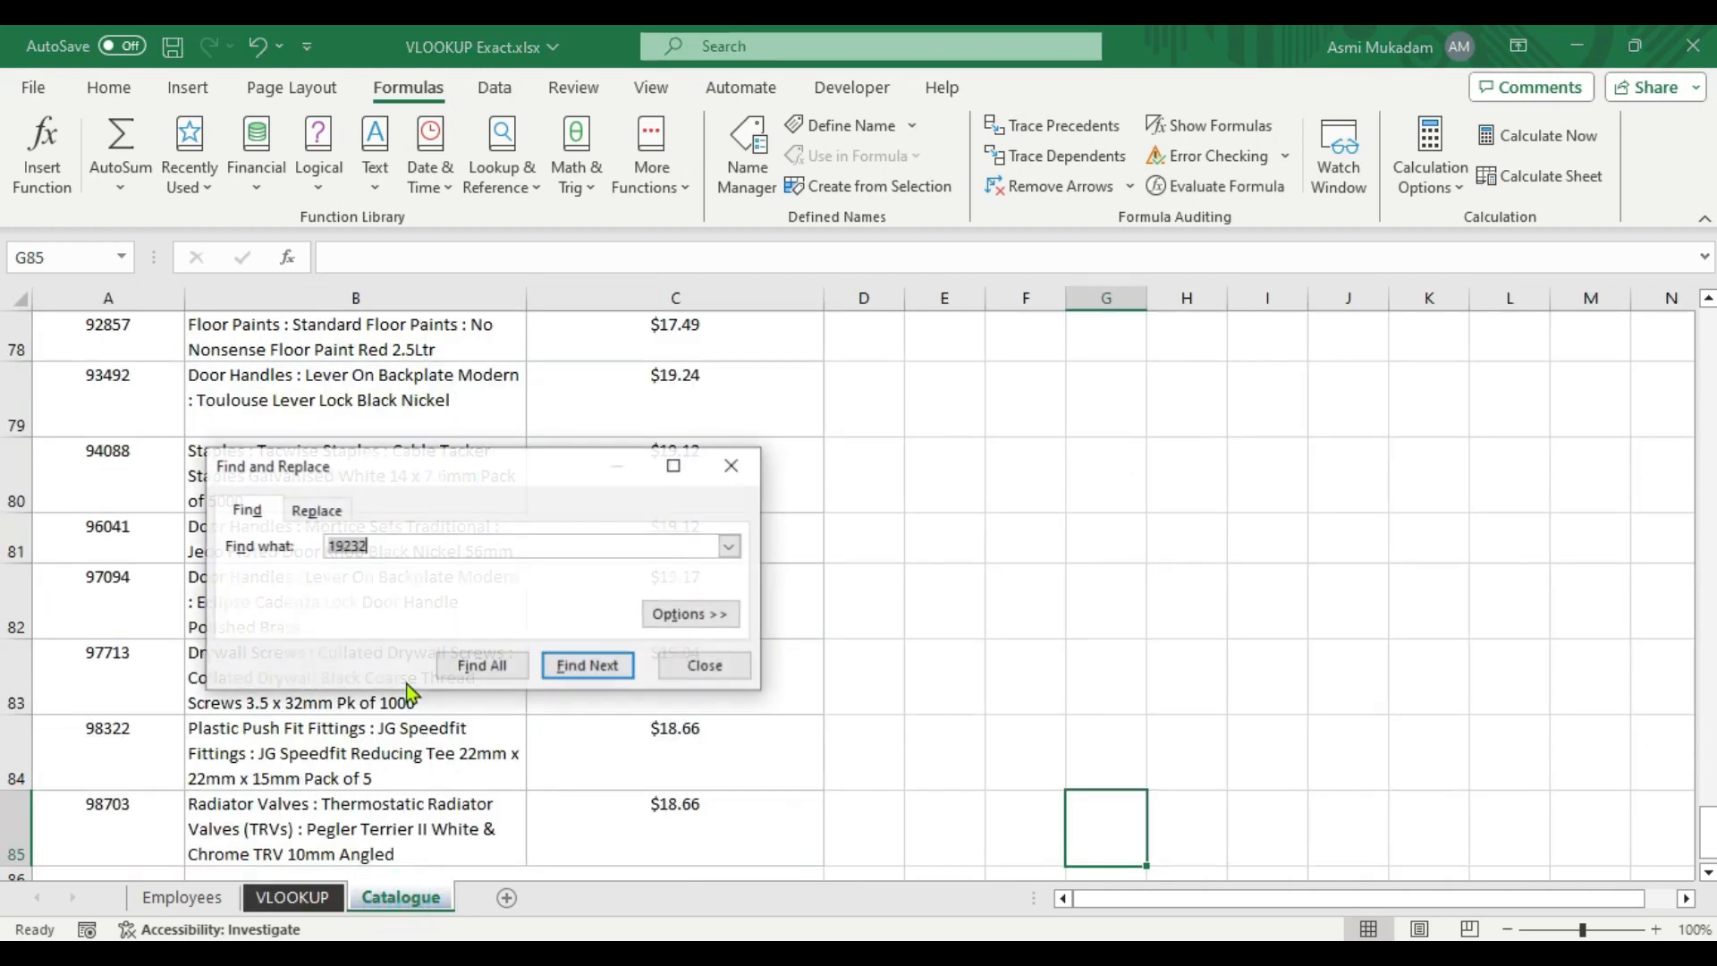
text(12345)
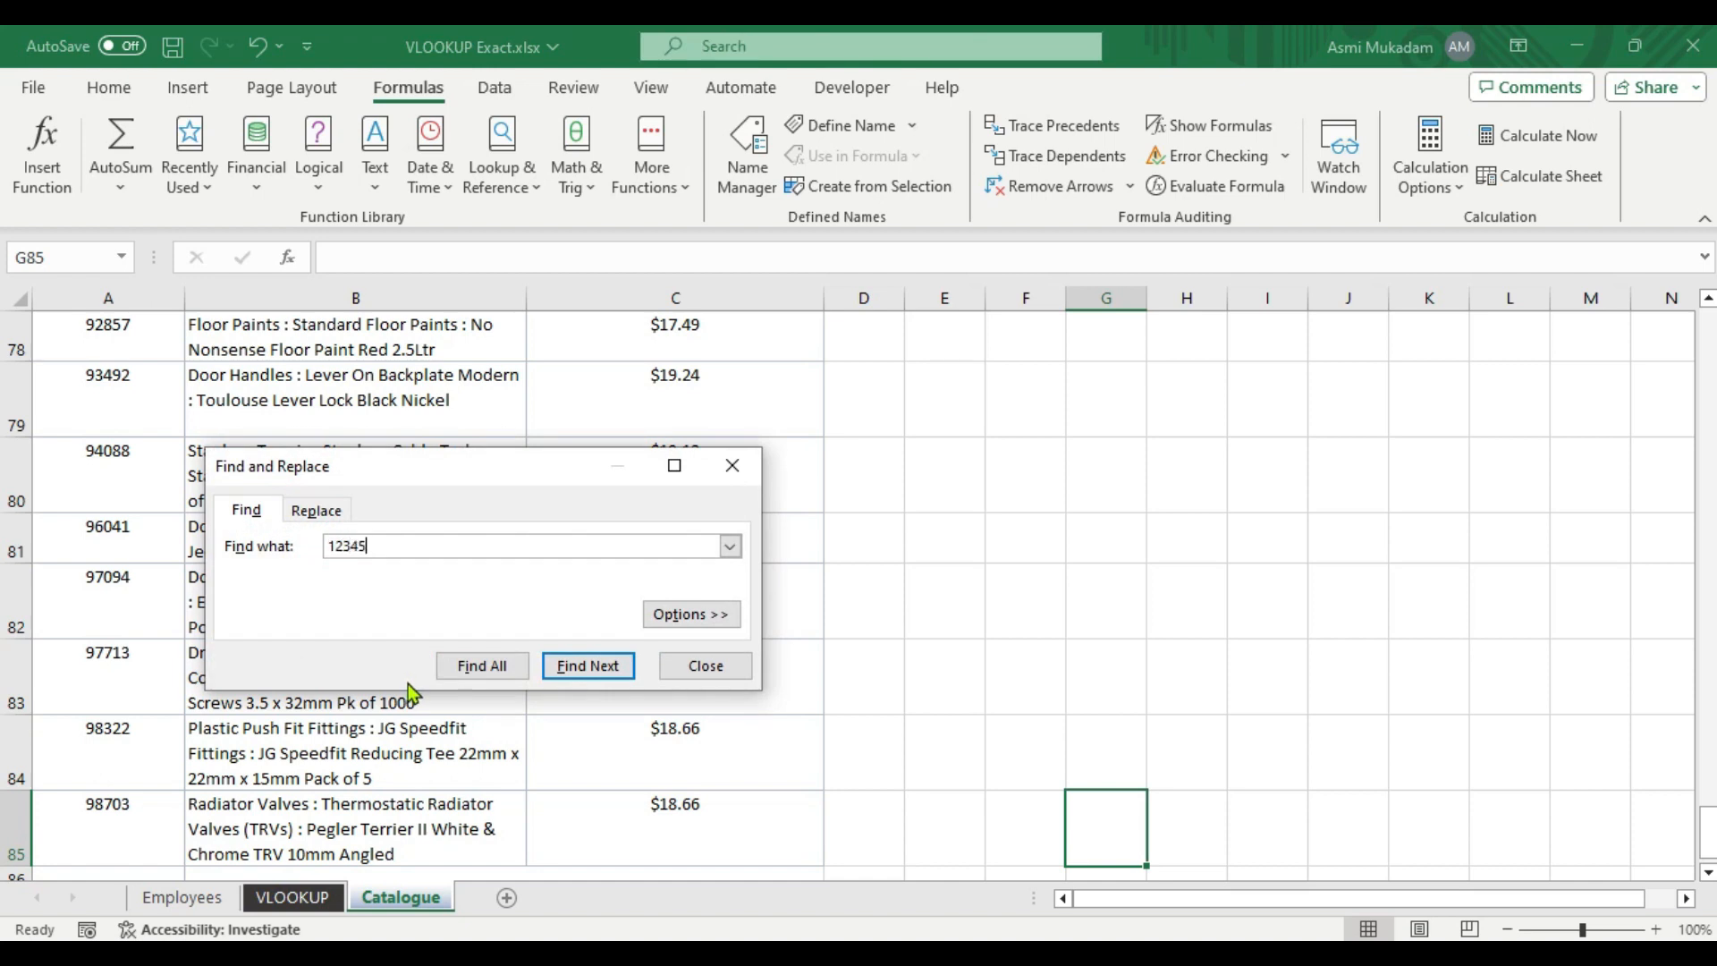
click(592, 680)
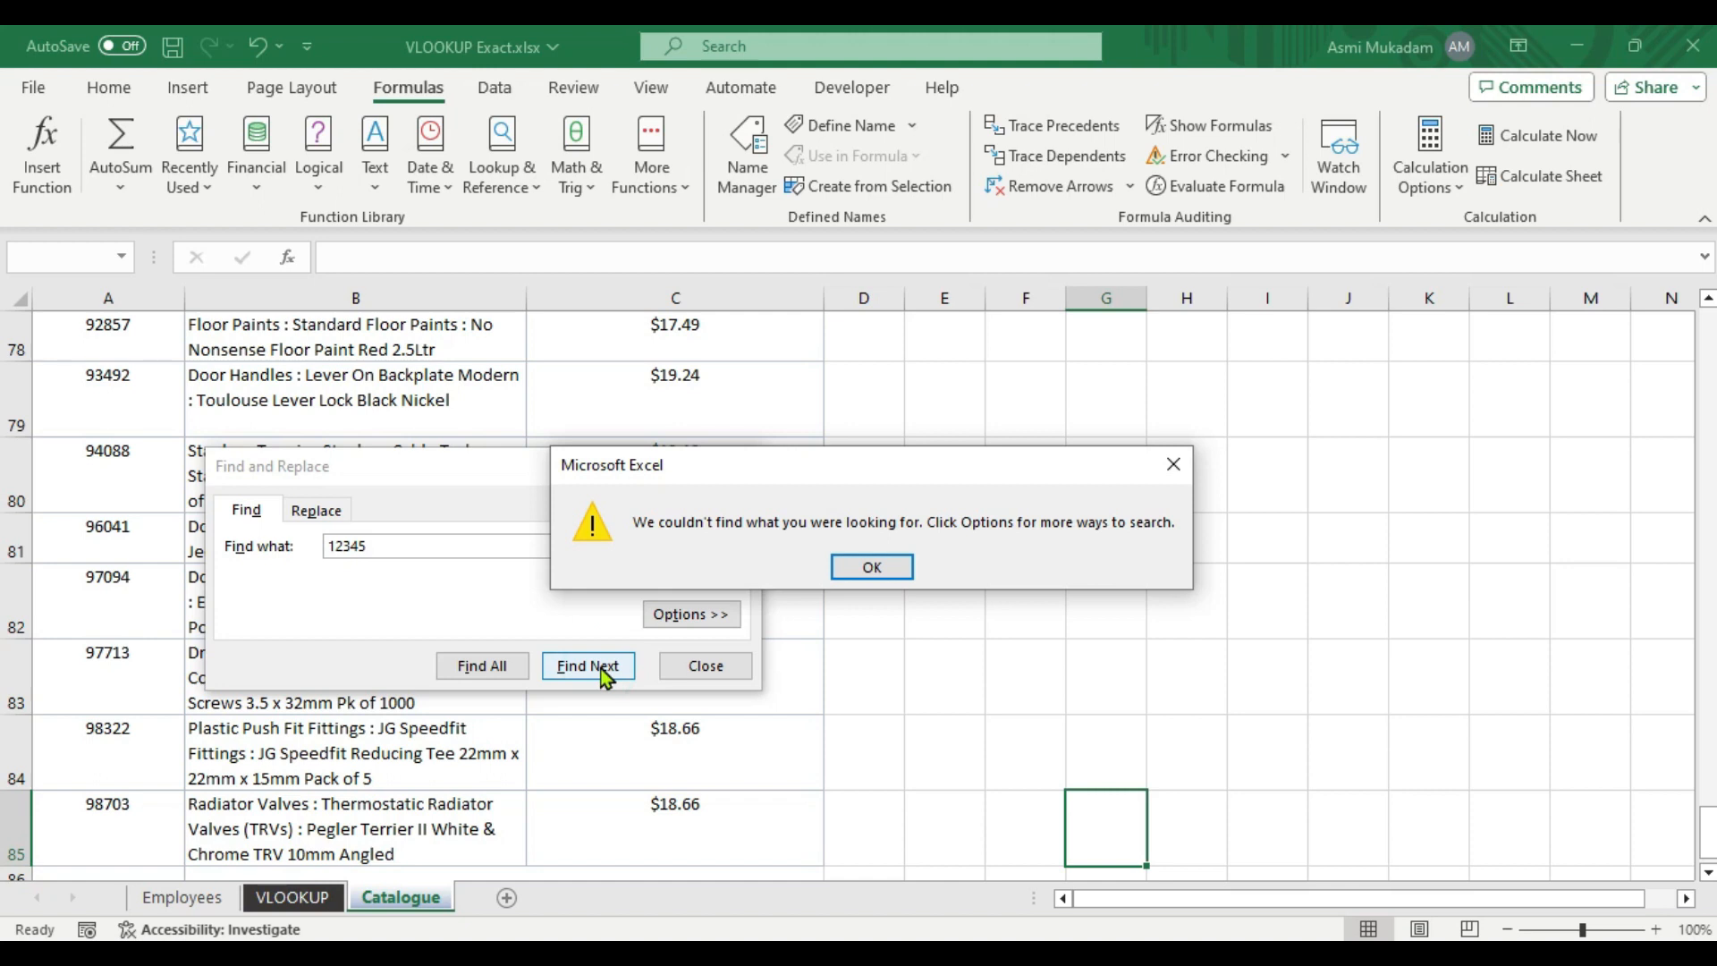
click(869, 567)
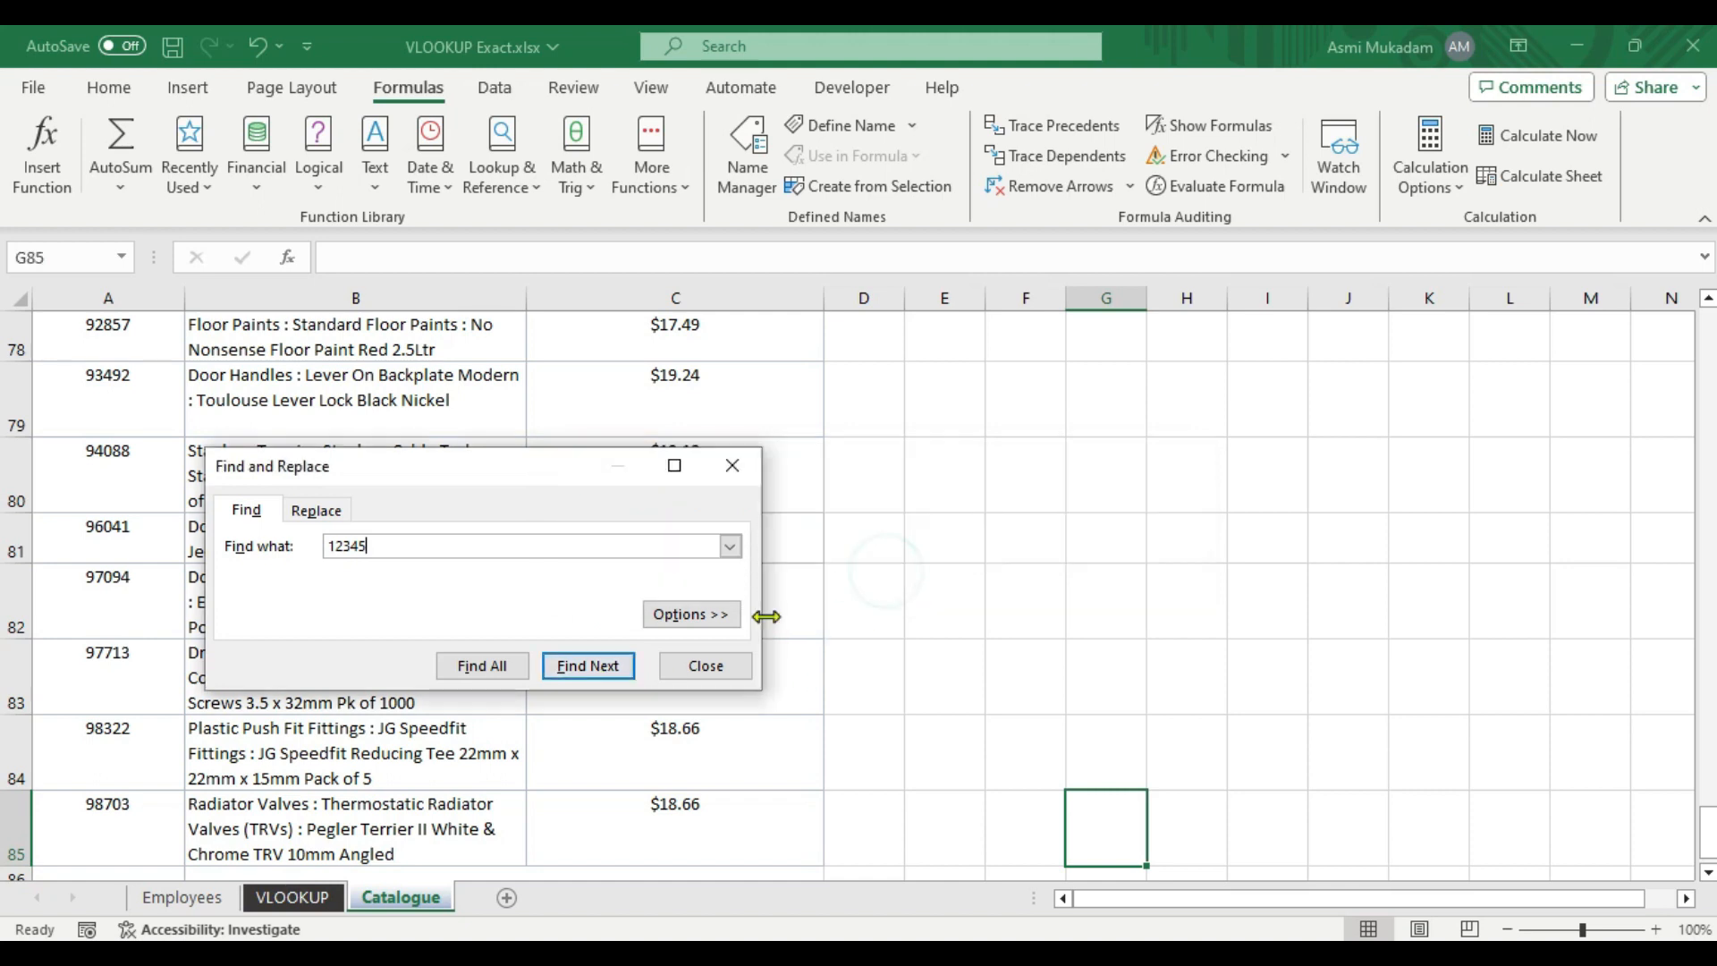
click(722, 673)
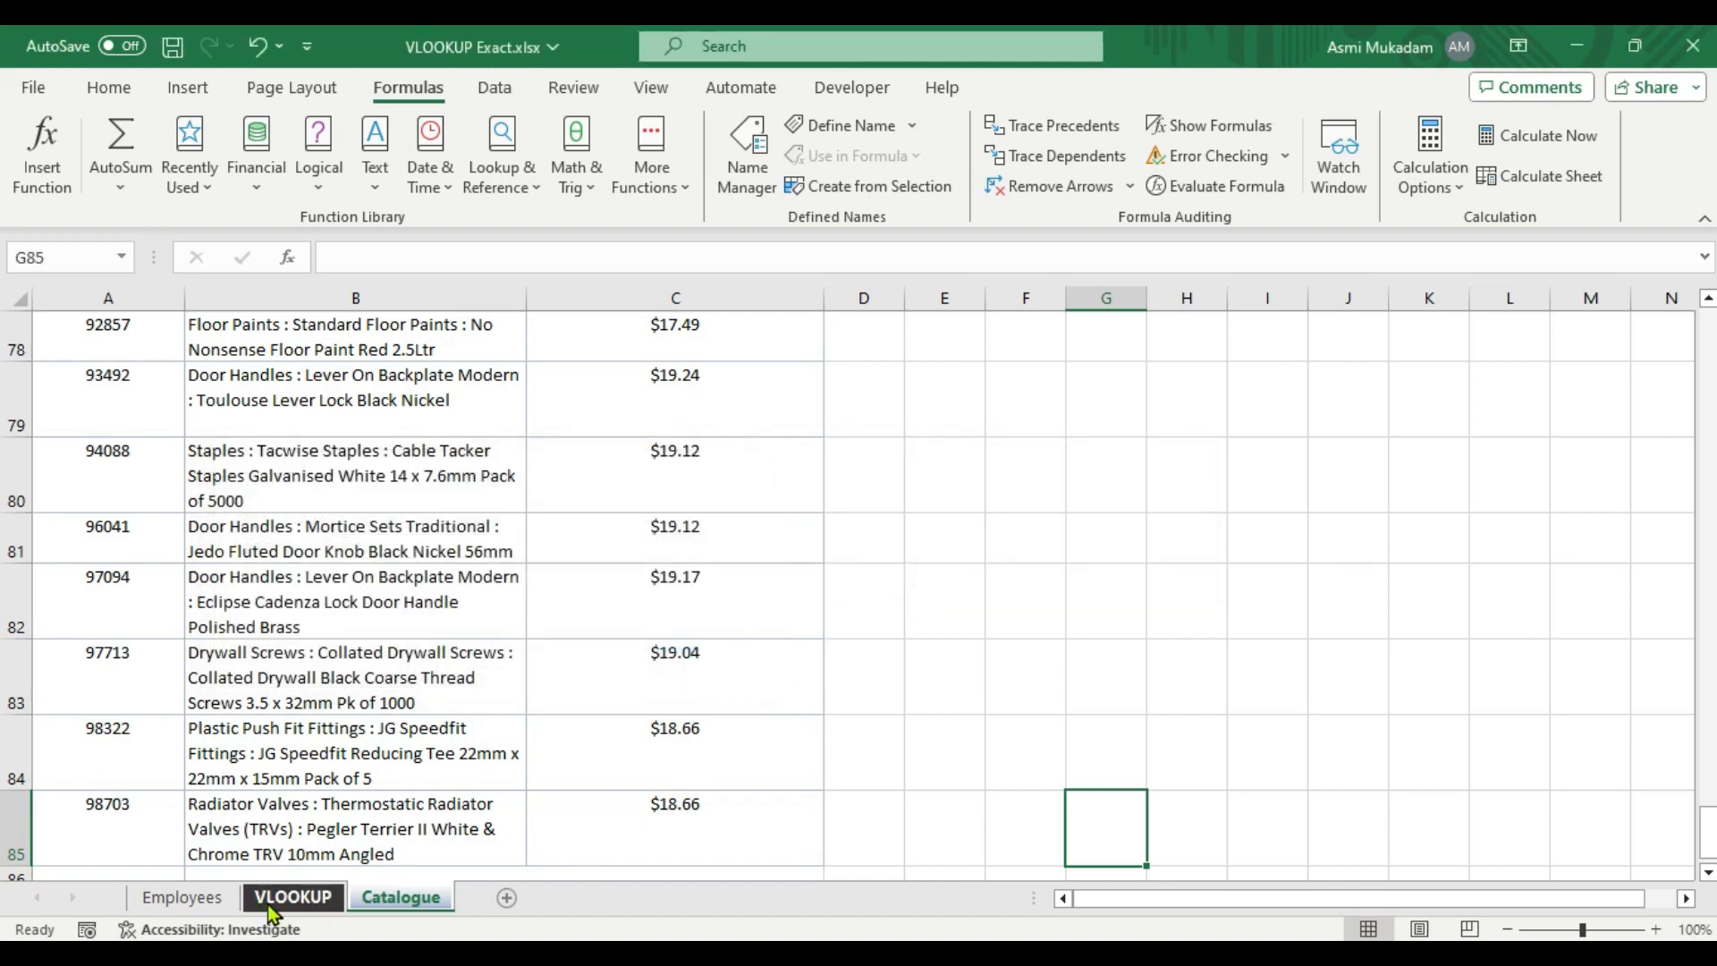
click(266, 898)
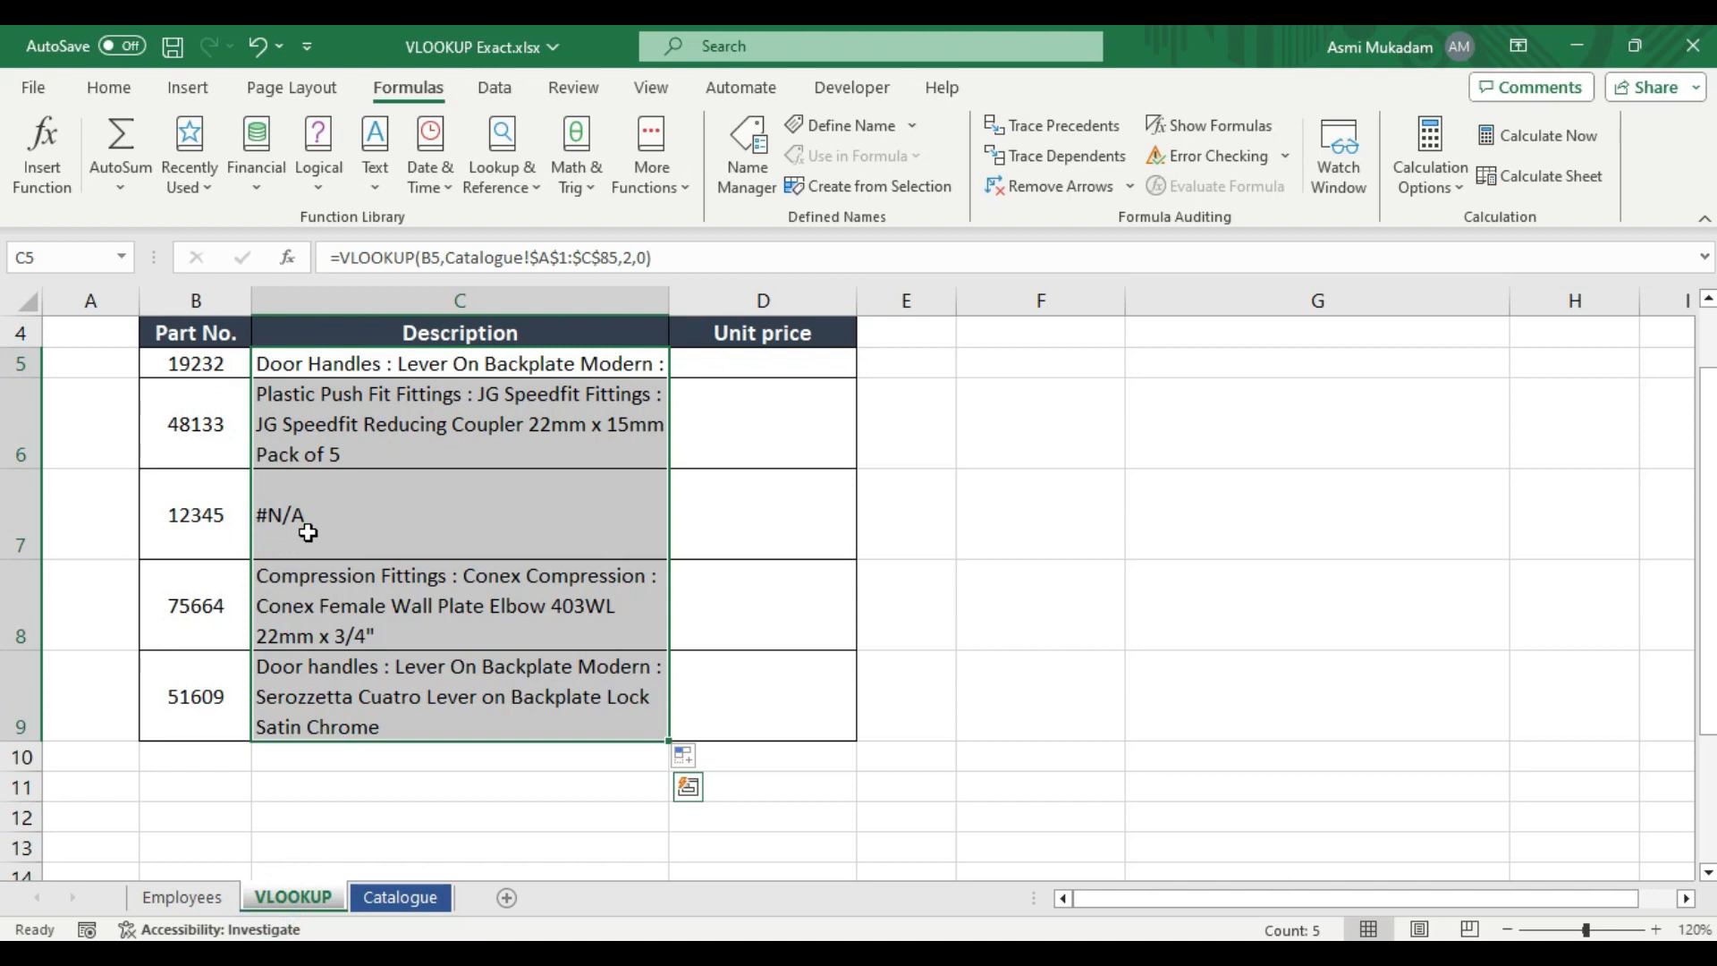
Step: Wrap the VLOOKUP formula in C5 in an IFNA function
scroll(307, 533, up, 1)
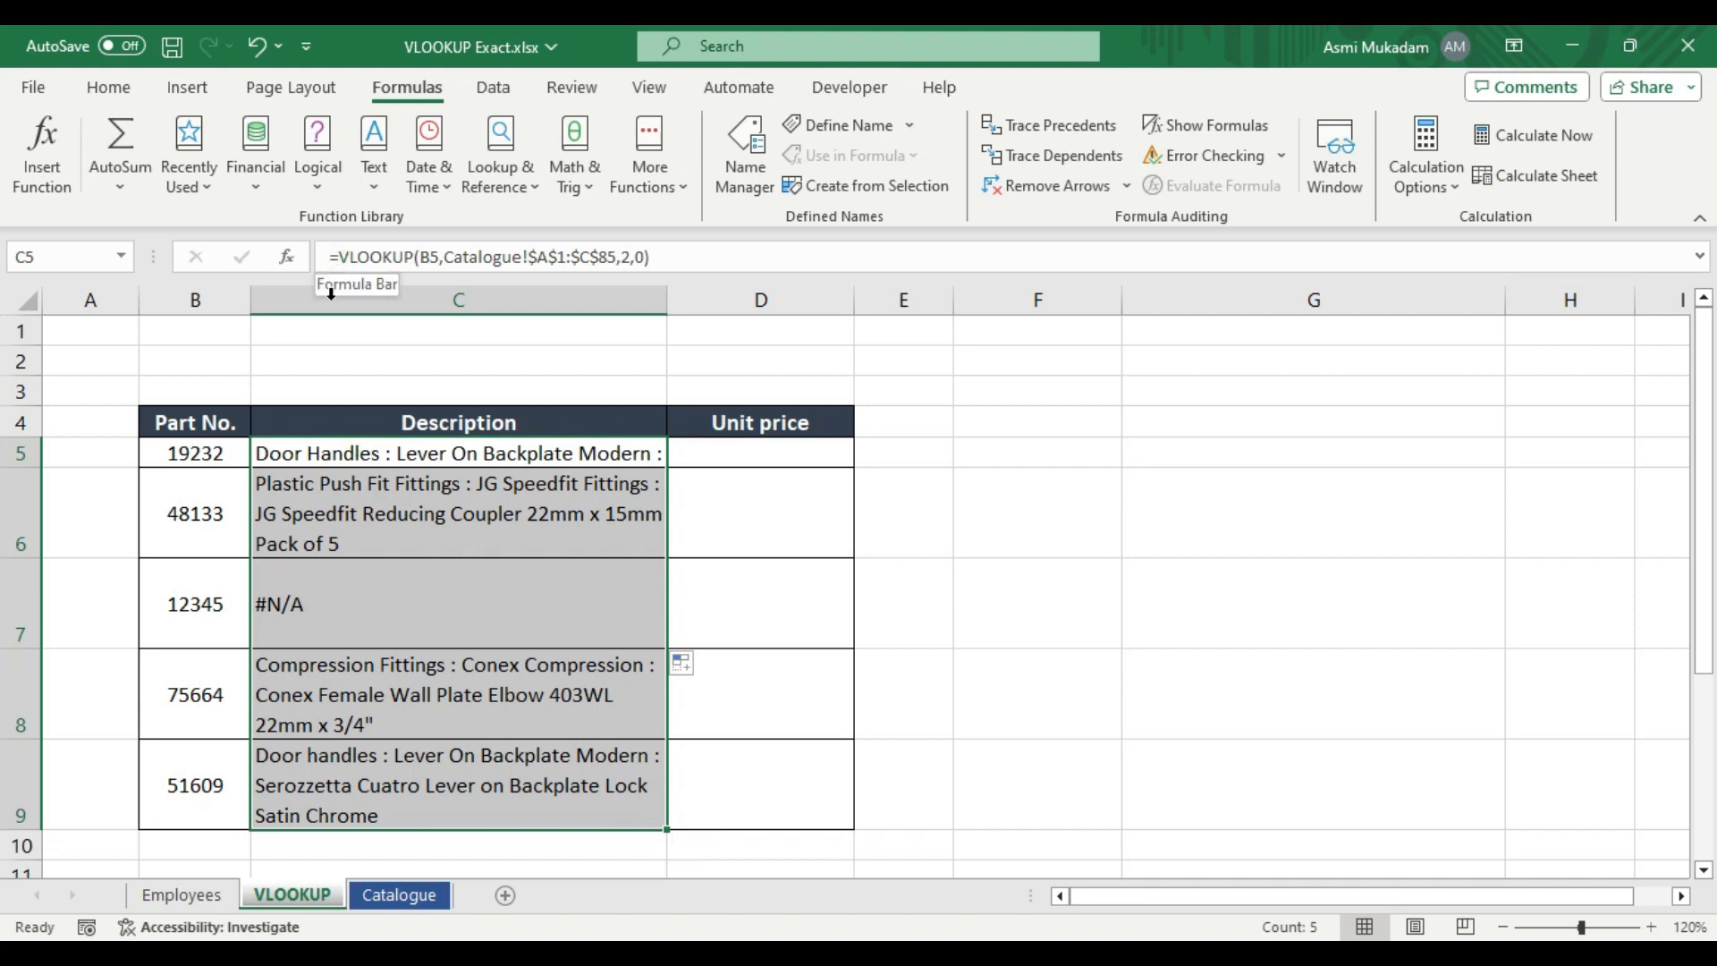
click(341, 263)
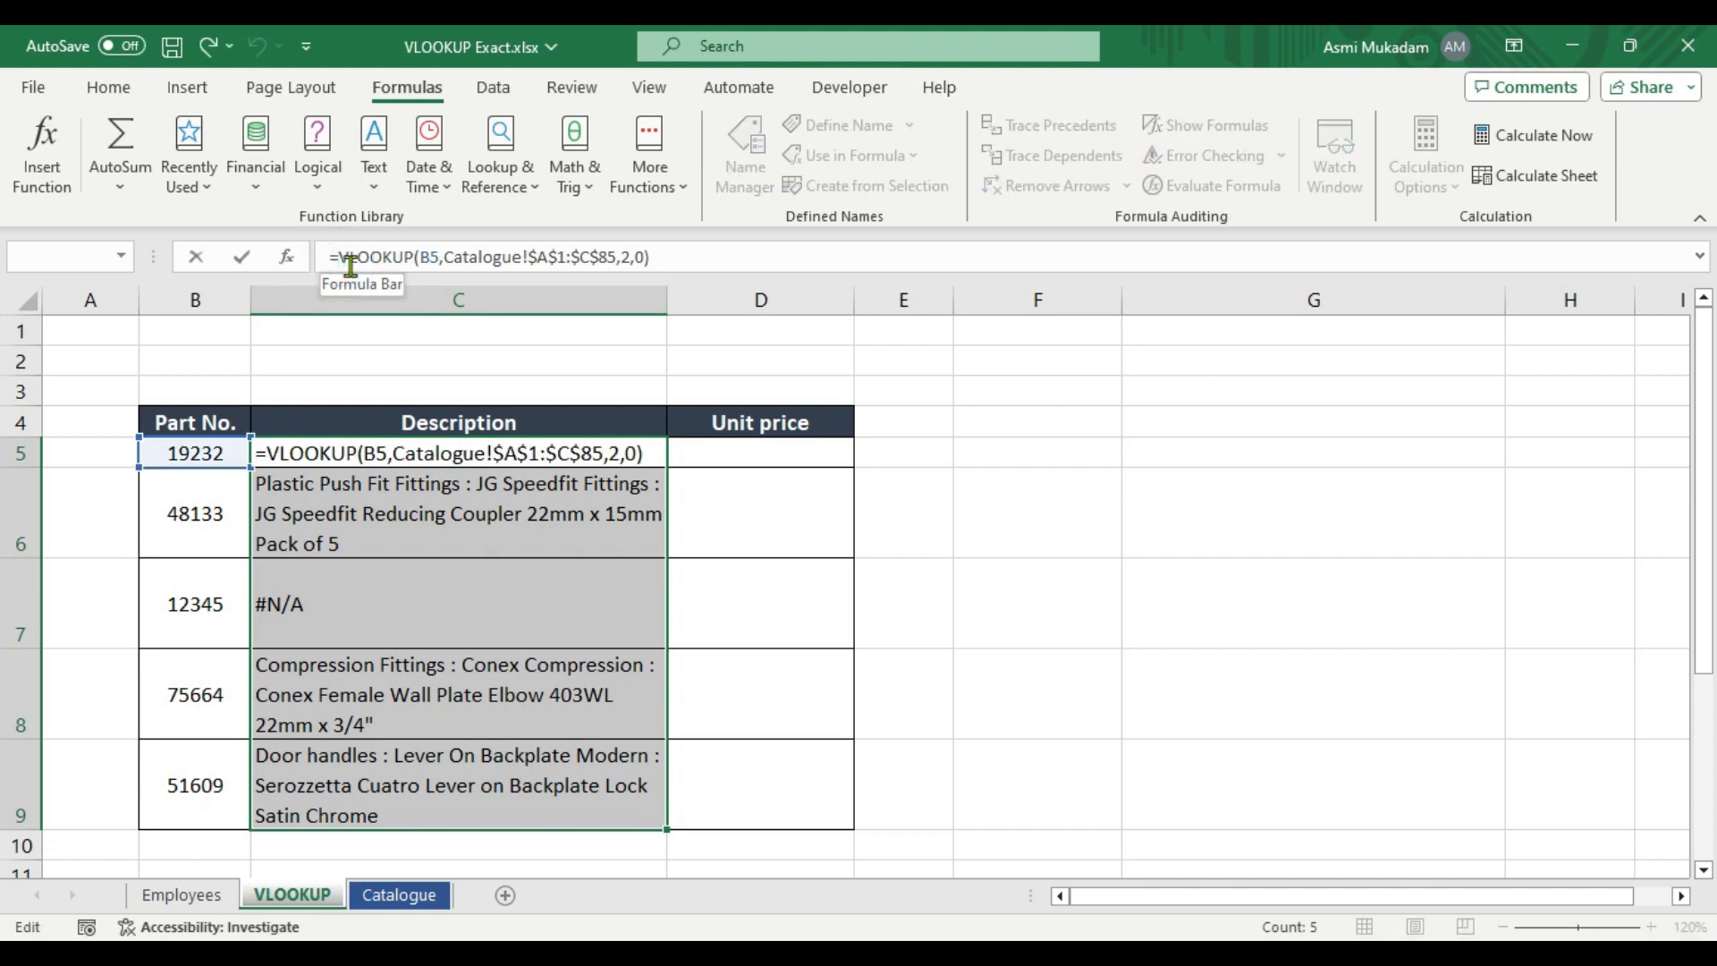
text(if)
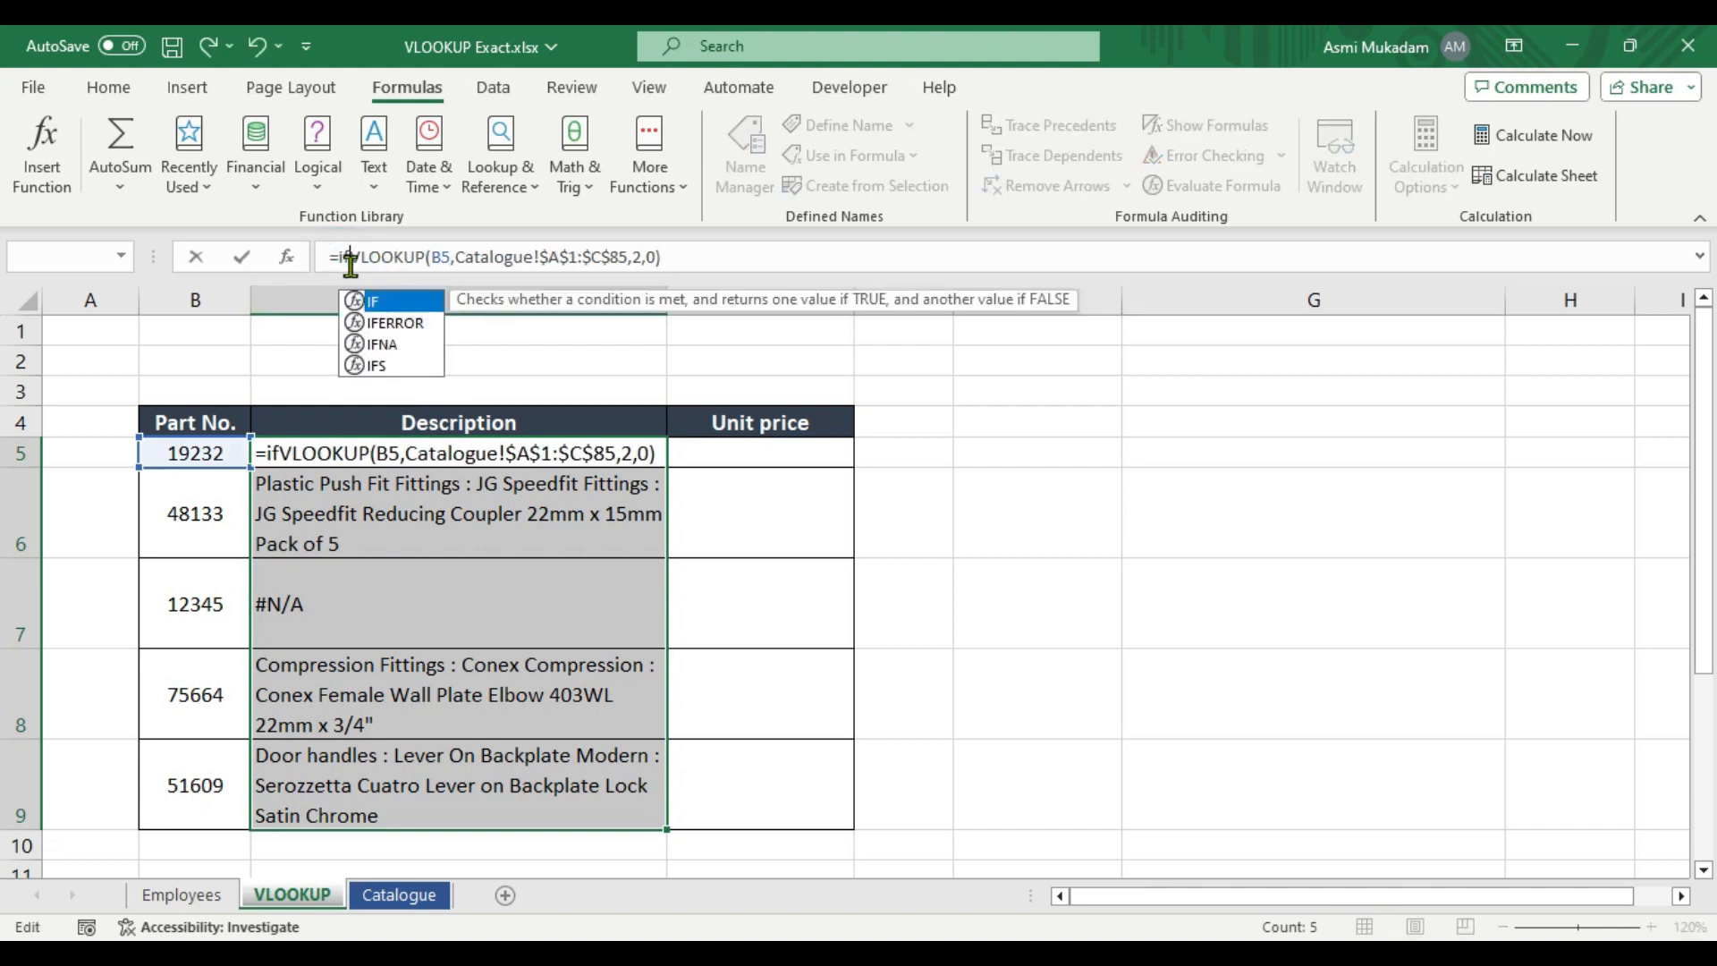
key(Down)
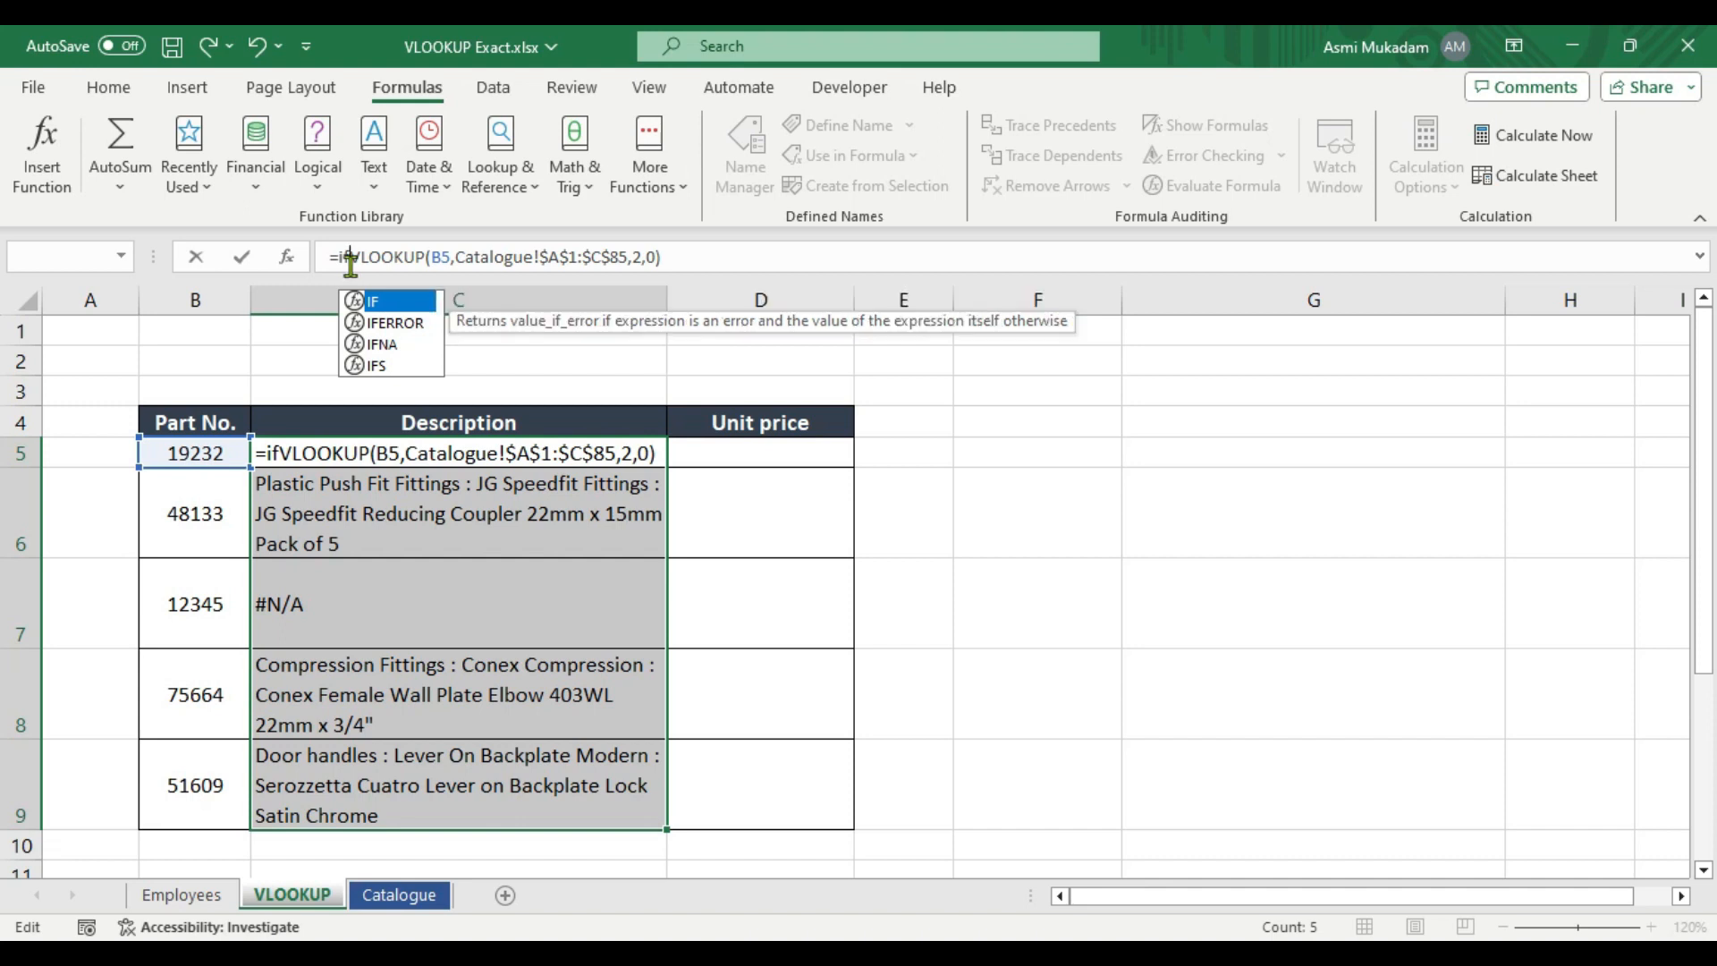
key(Down)
key(Tab)
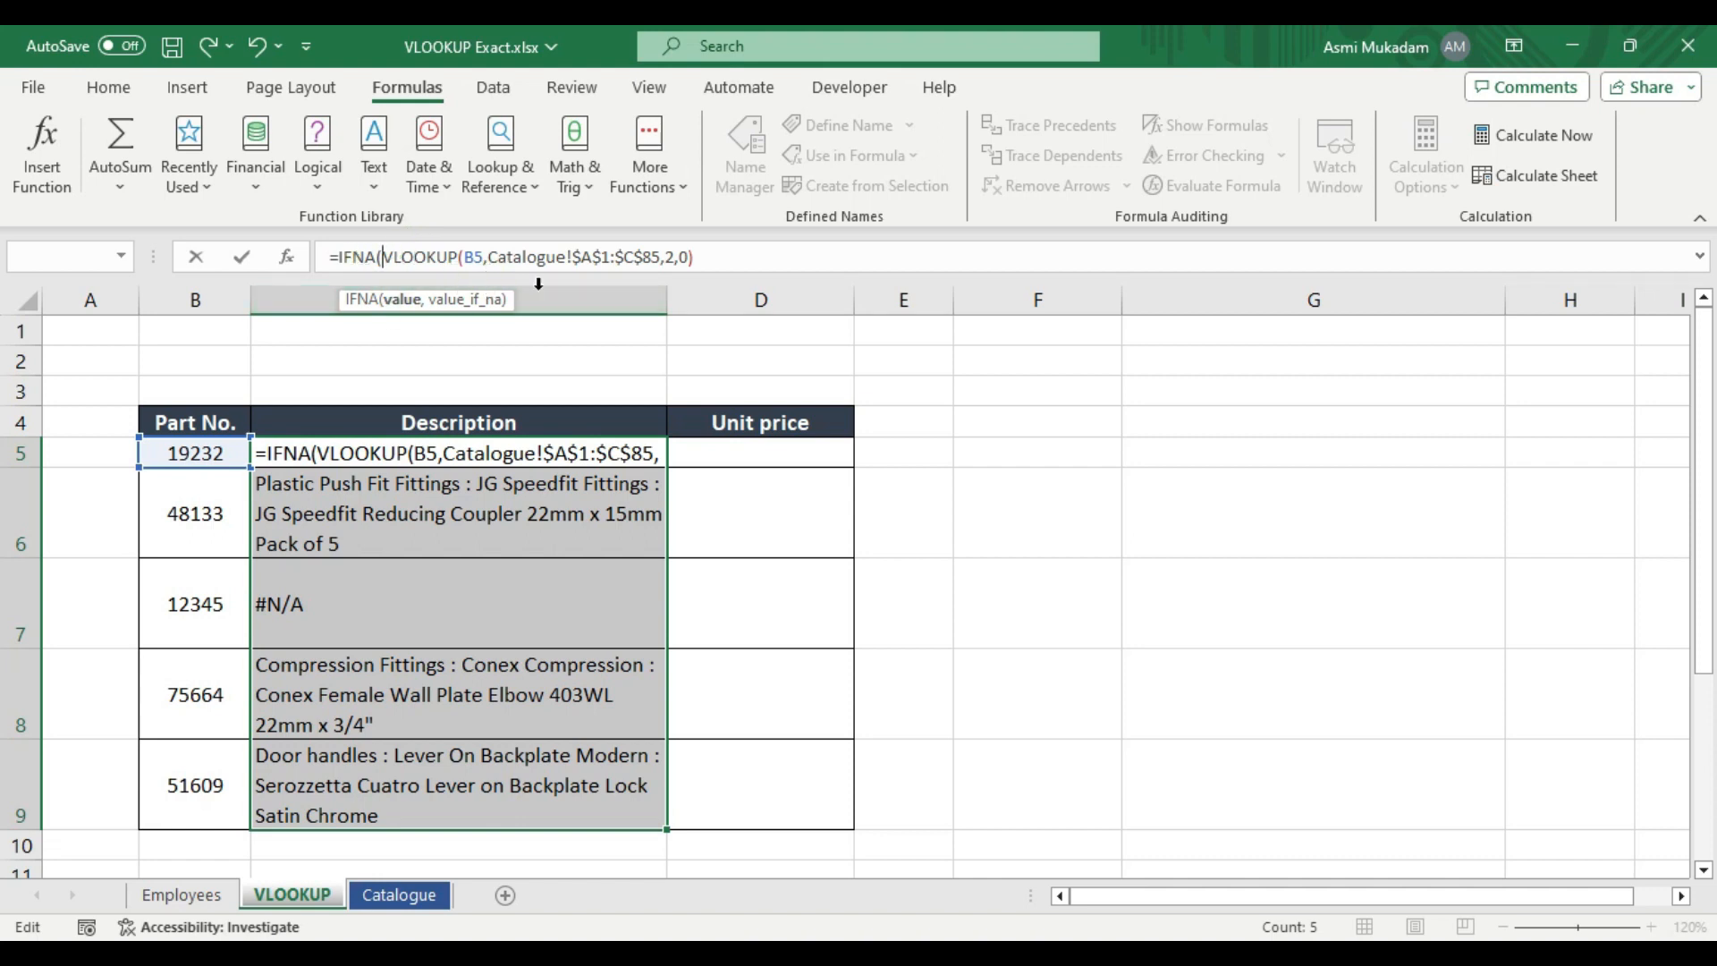
Step: Complete the IFNA formula with "not present" as the value for missing matches and copy it from C5 down to C7
click(701, 257)
text(,)
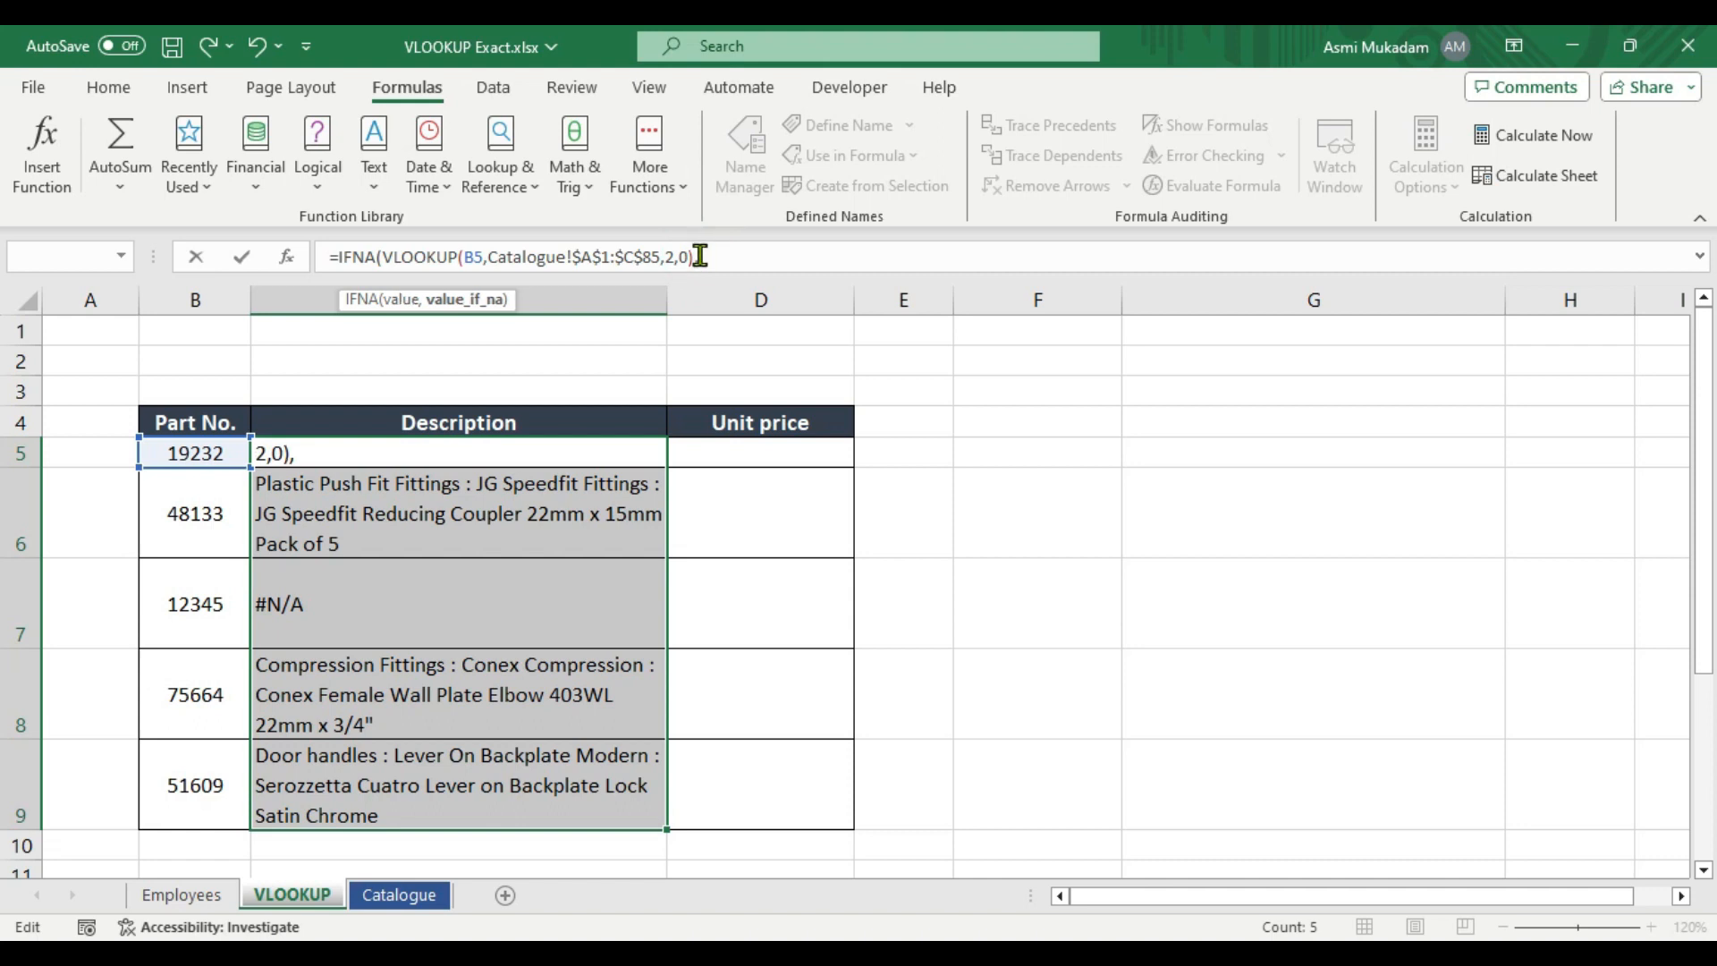
text("not presen)
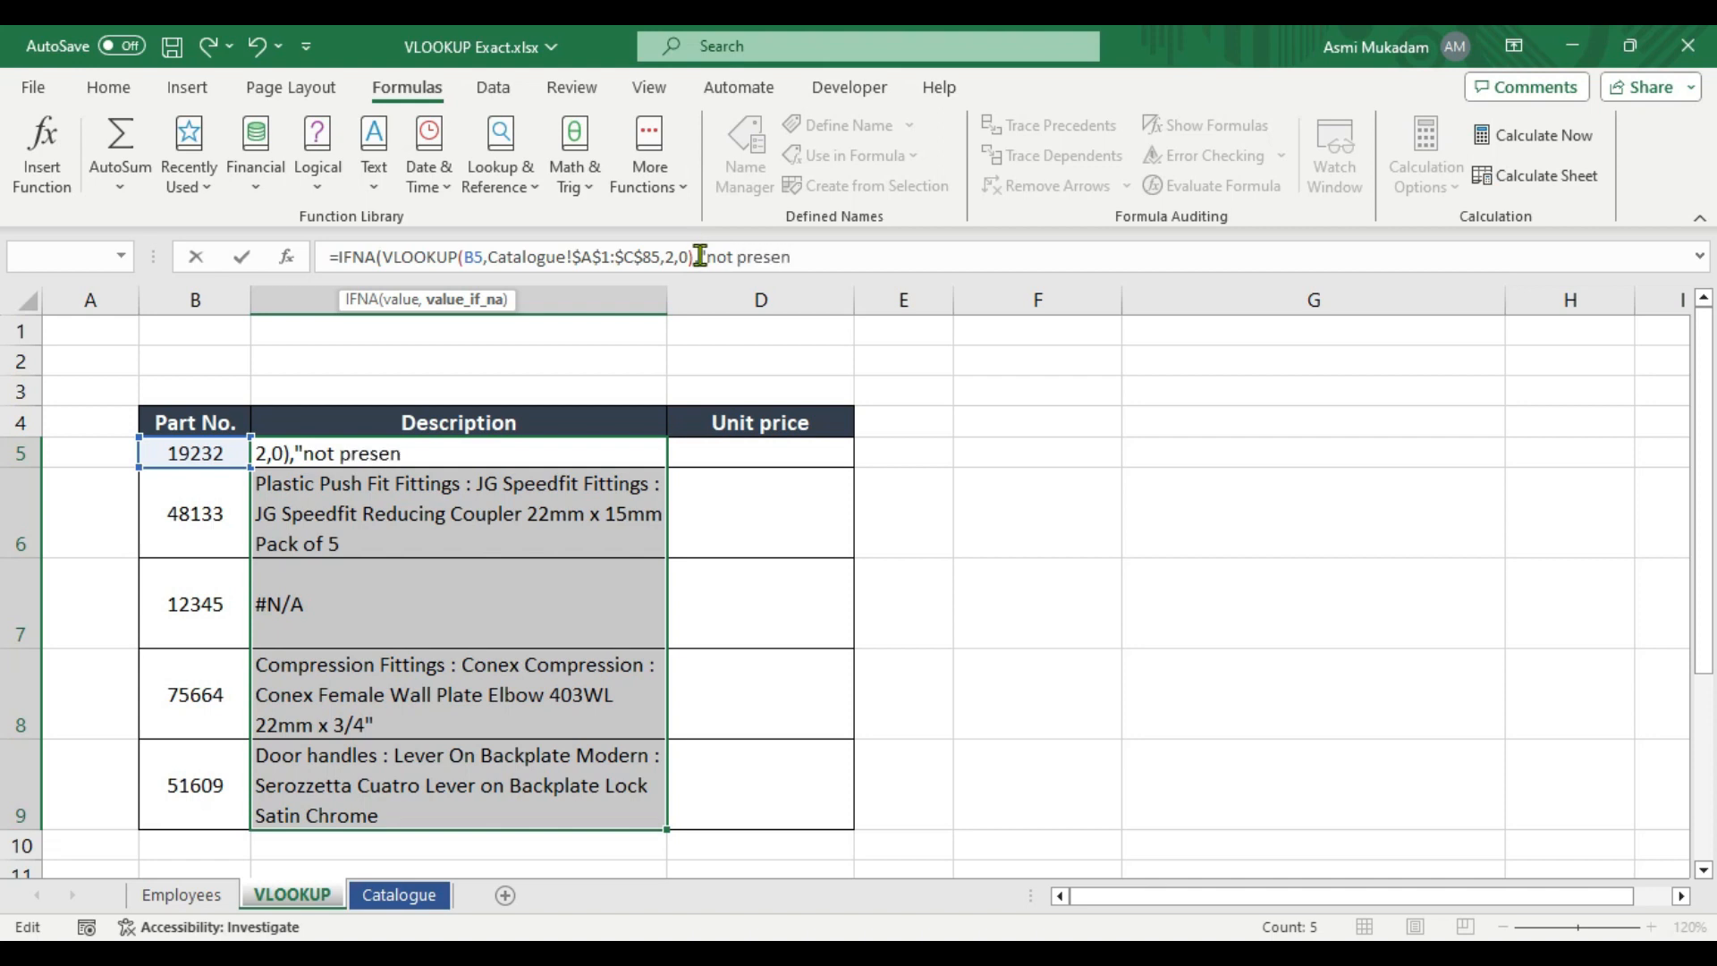
text(t"))
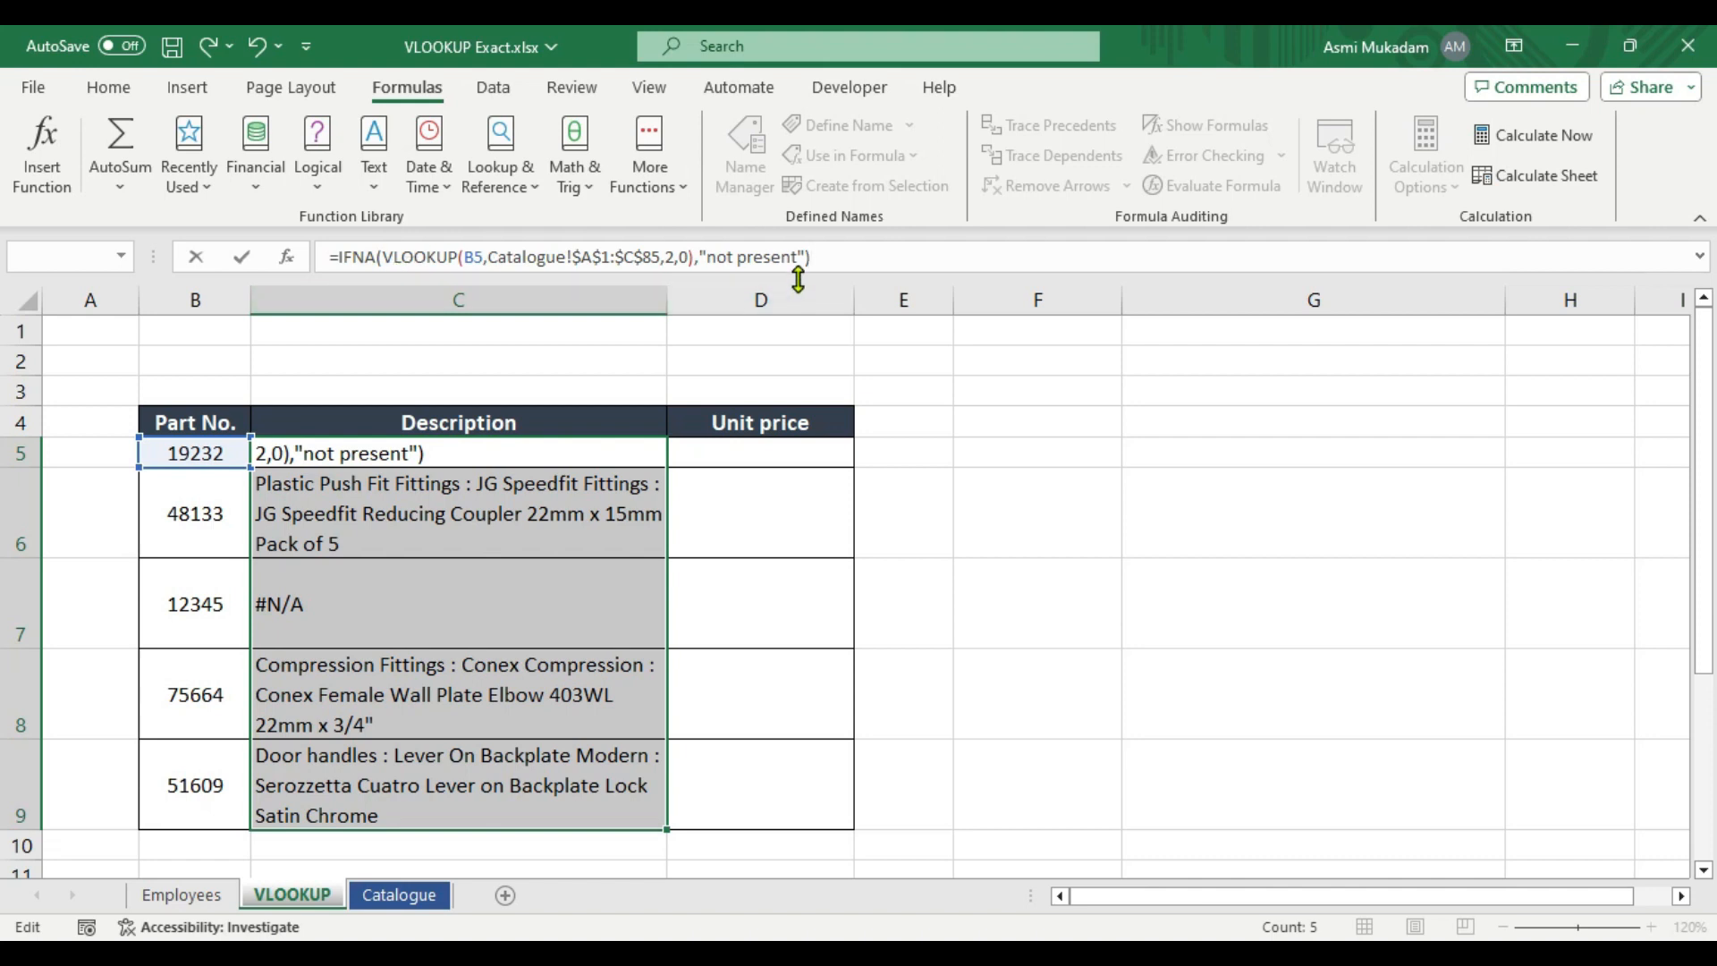
key(Return)
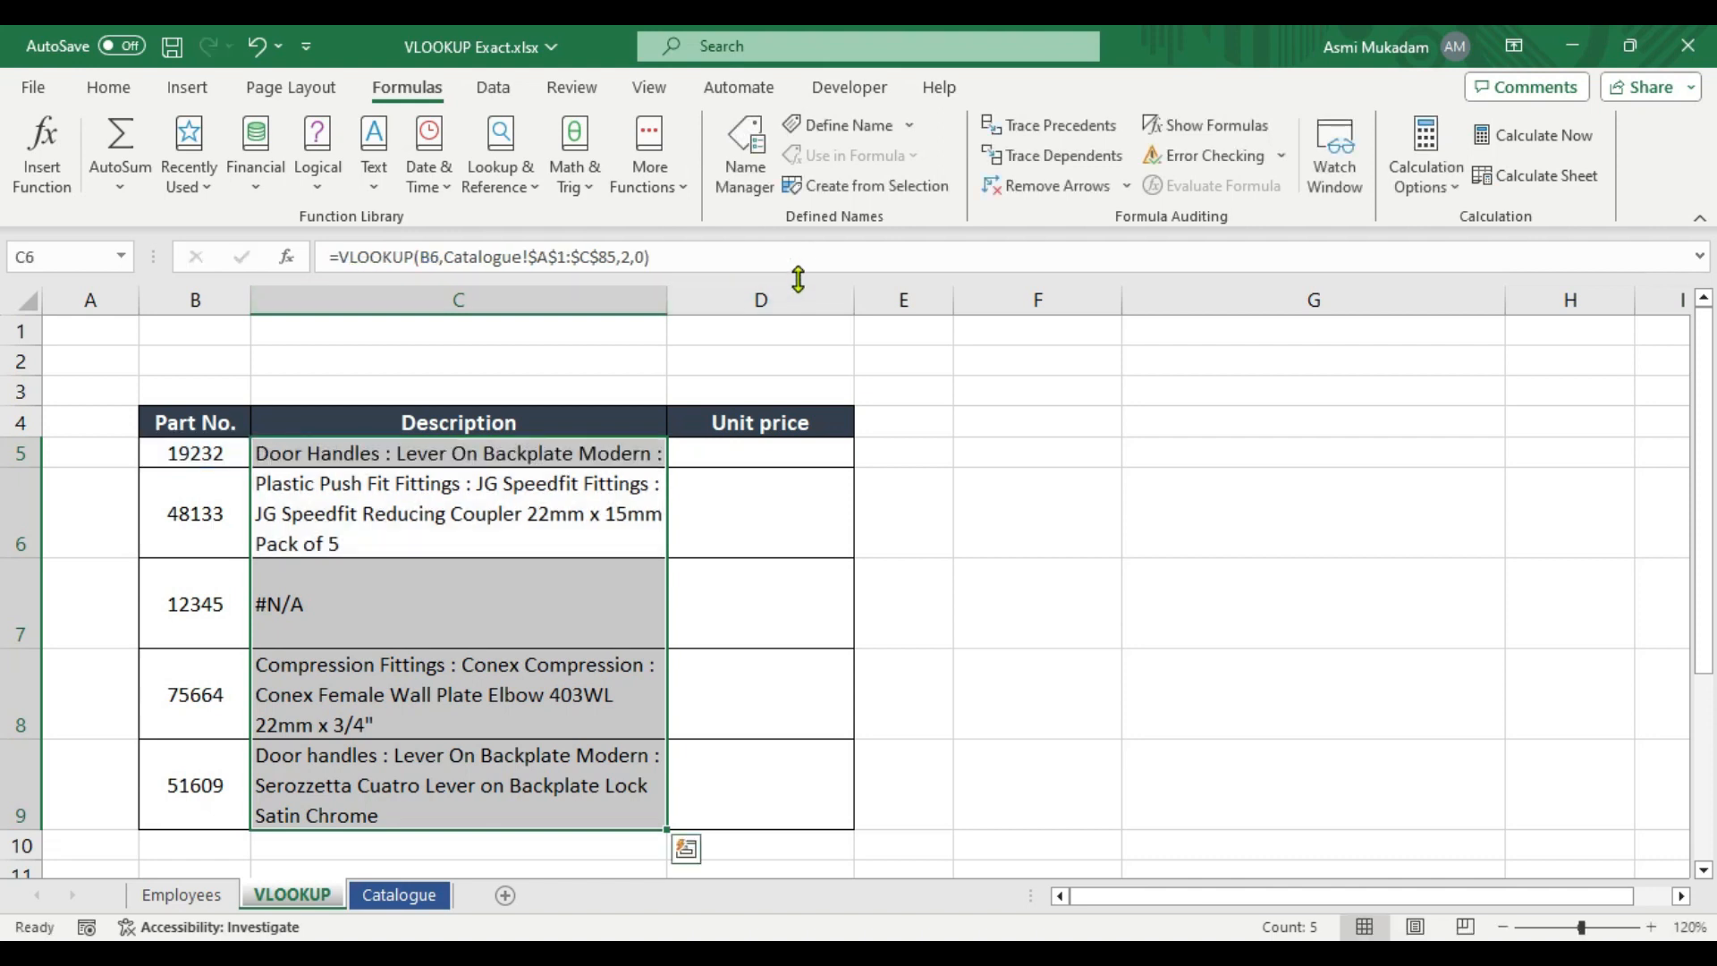
click(656, 451)
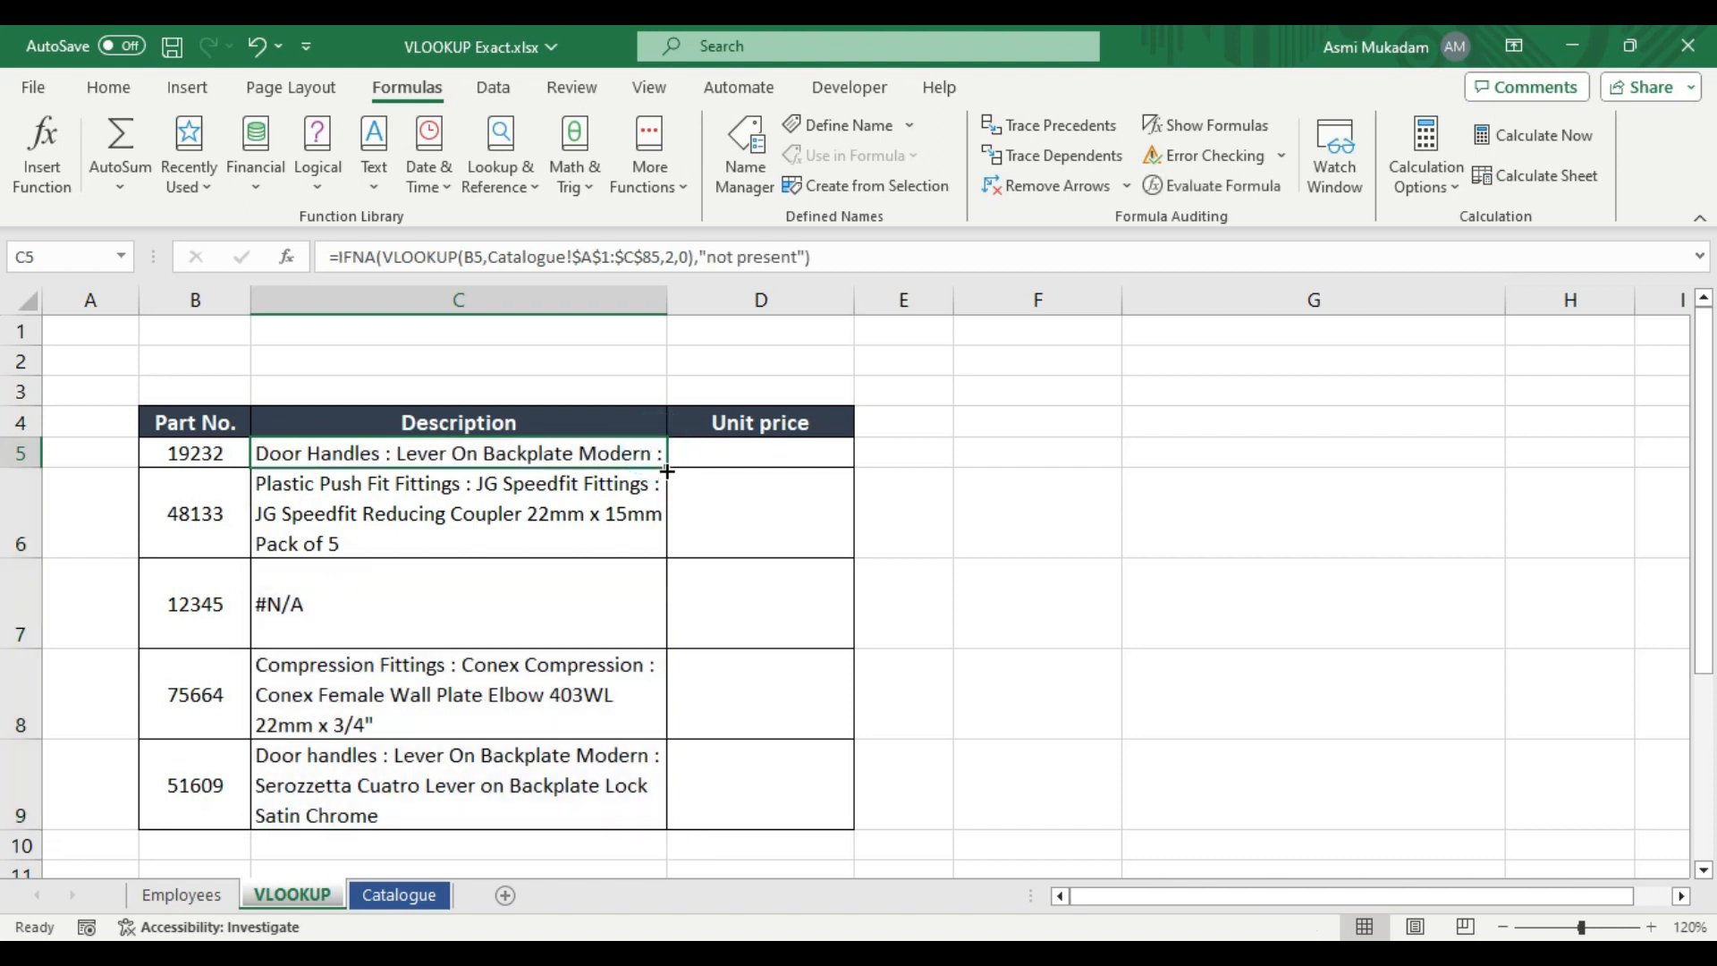
drag(673, 480, 672, 631)
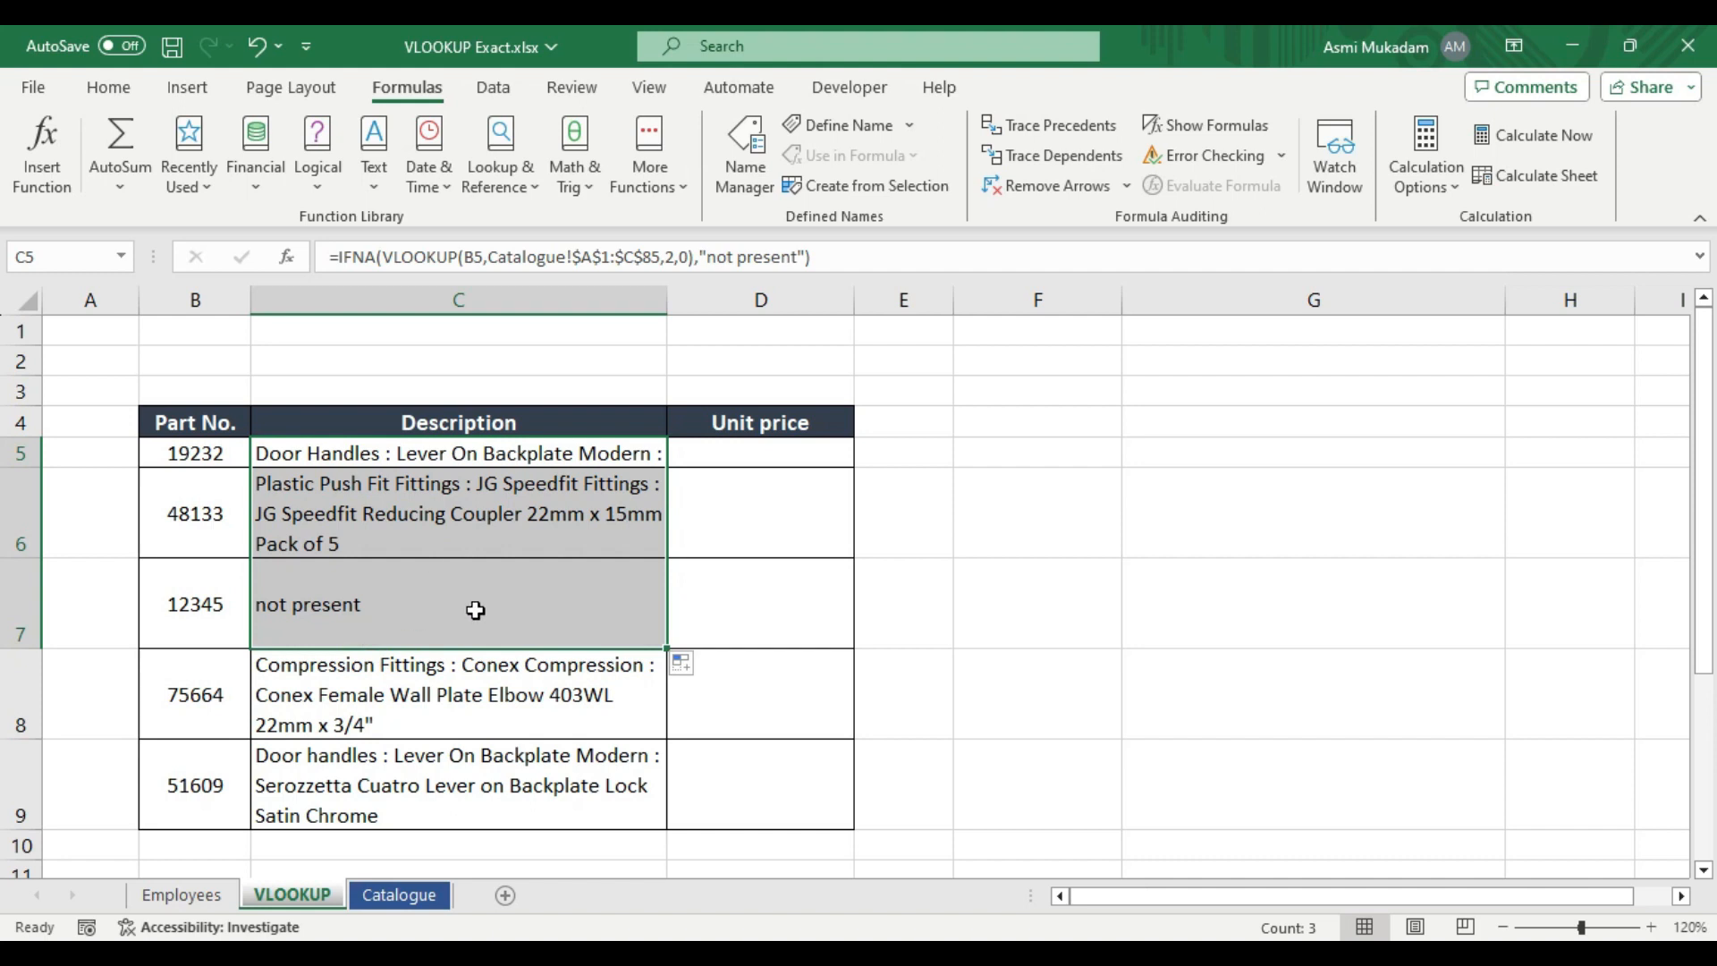
Step: Start a VLOOKUP formula in D5 of the Unit price column with B5 as the lookup value
click(727, 454)
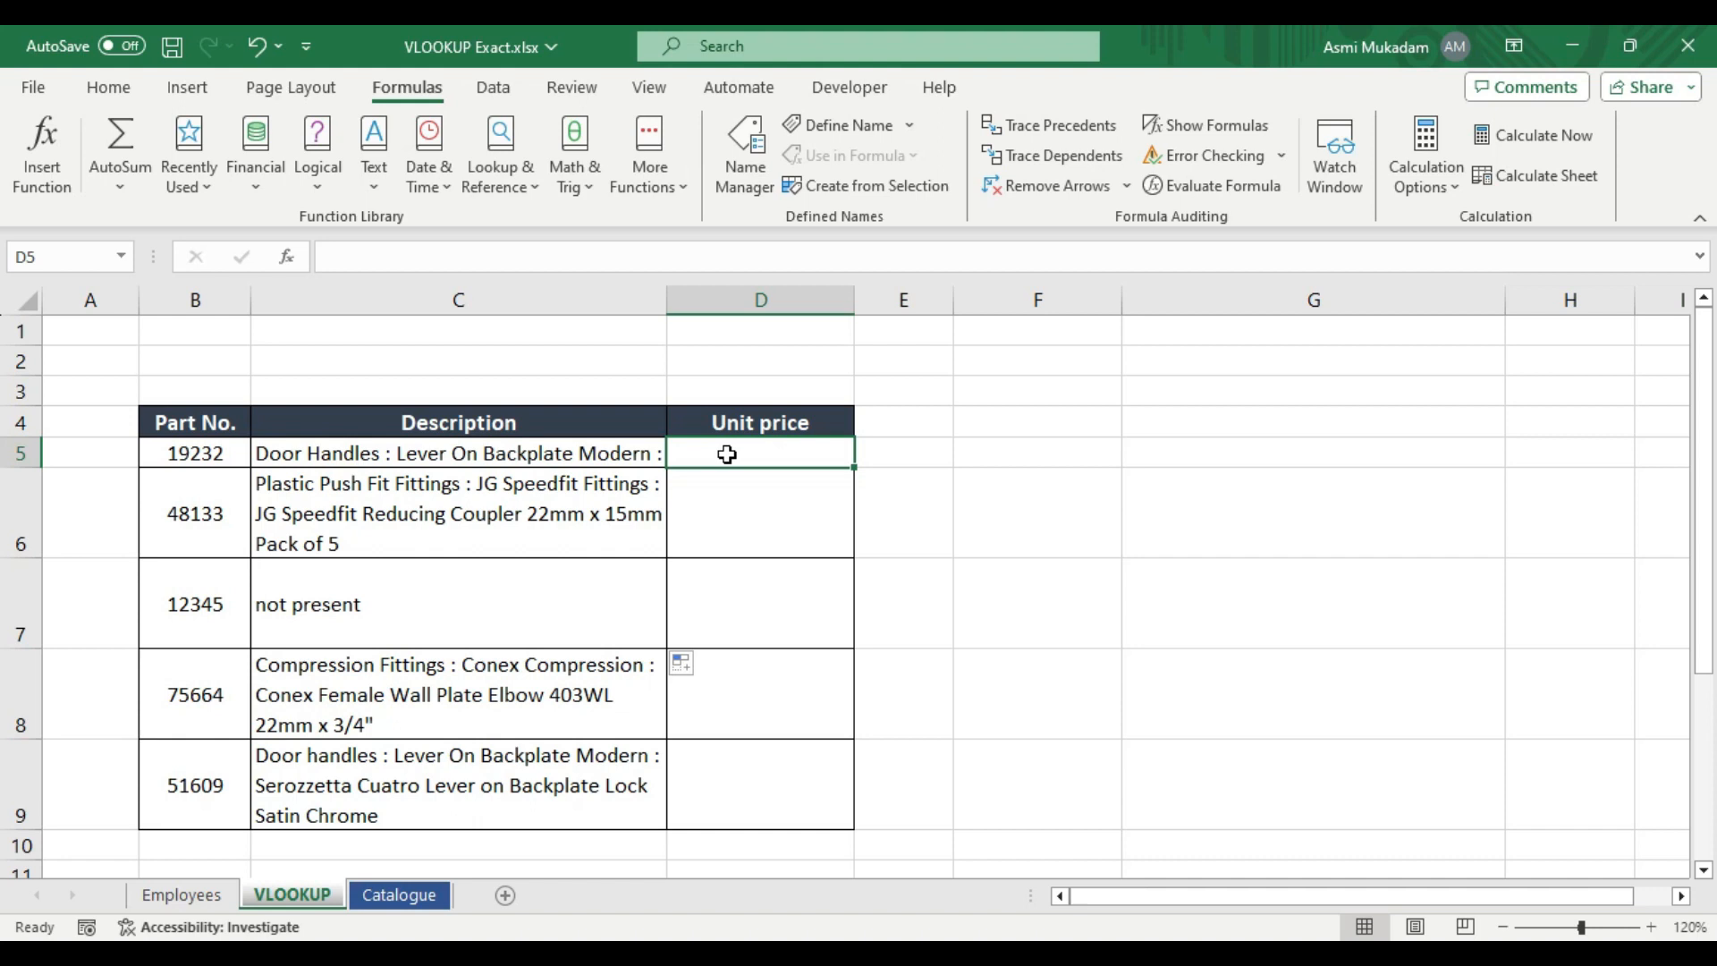
text(=loo)
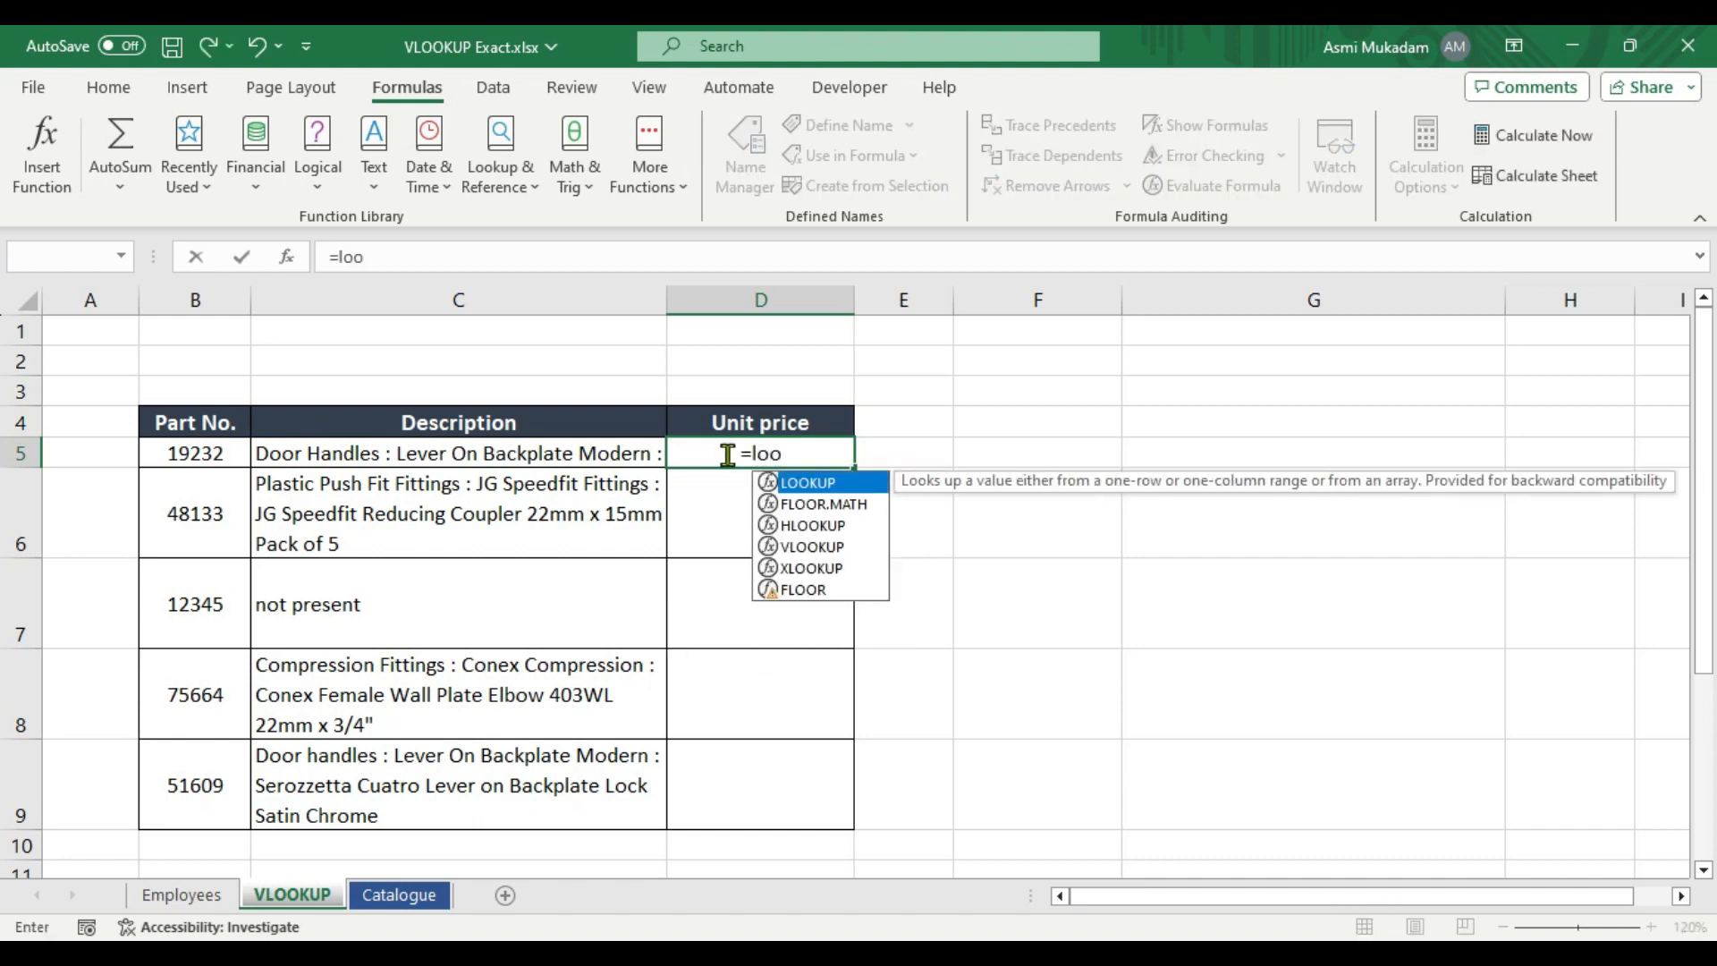
key(BackSpace)
key(BackSpace)
key(BackSpace)
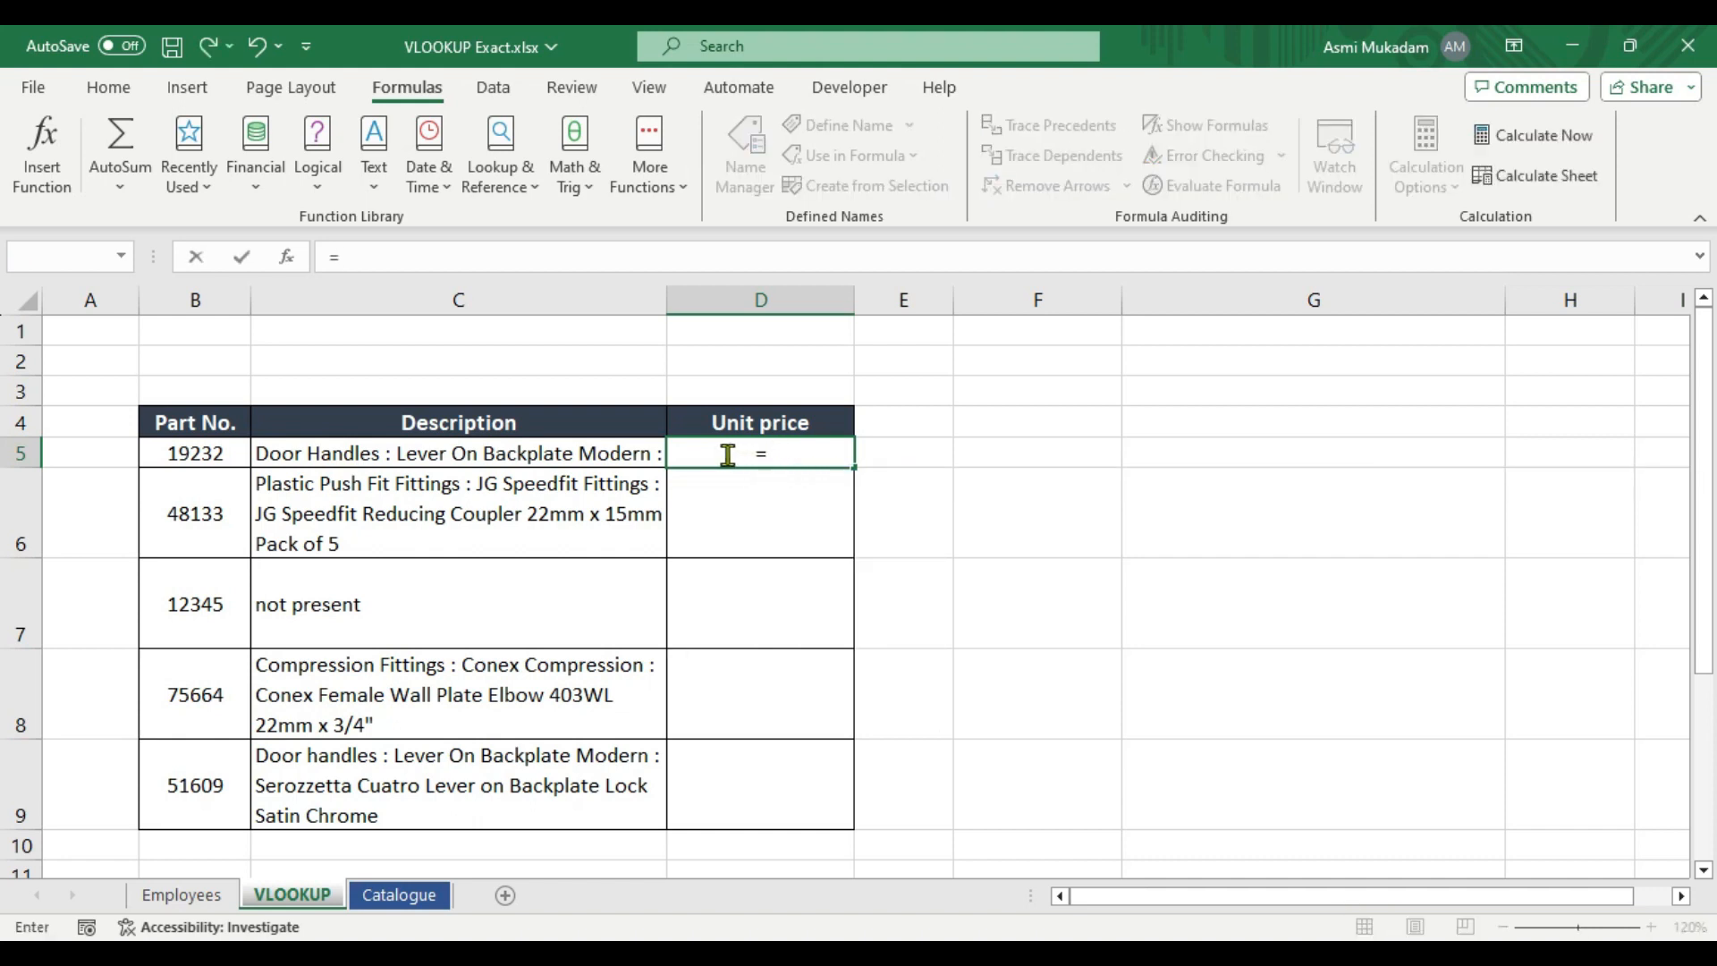
text(vloo)
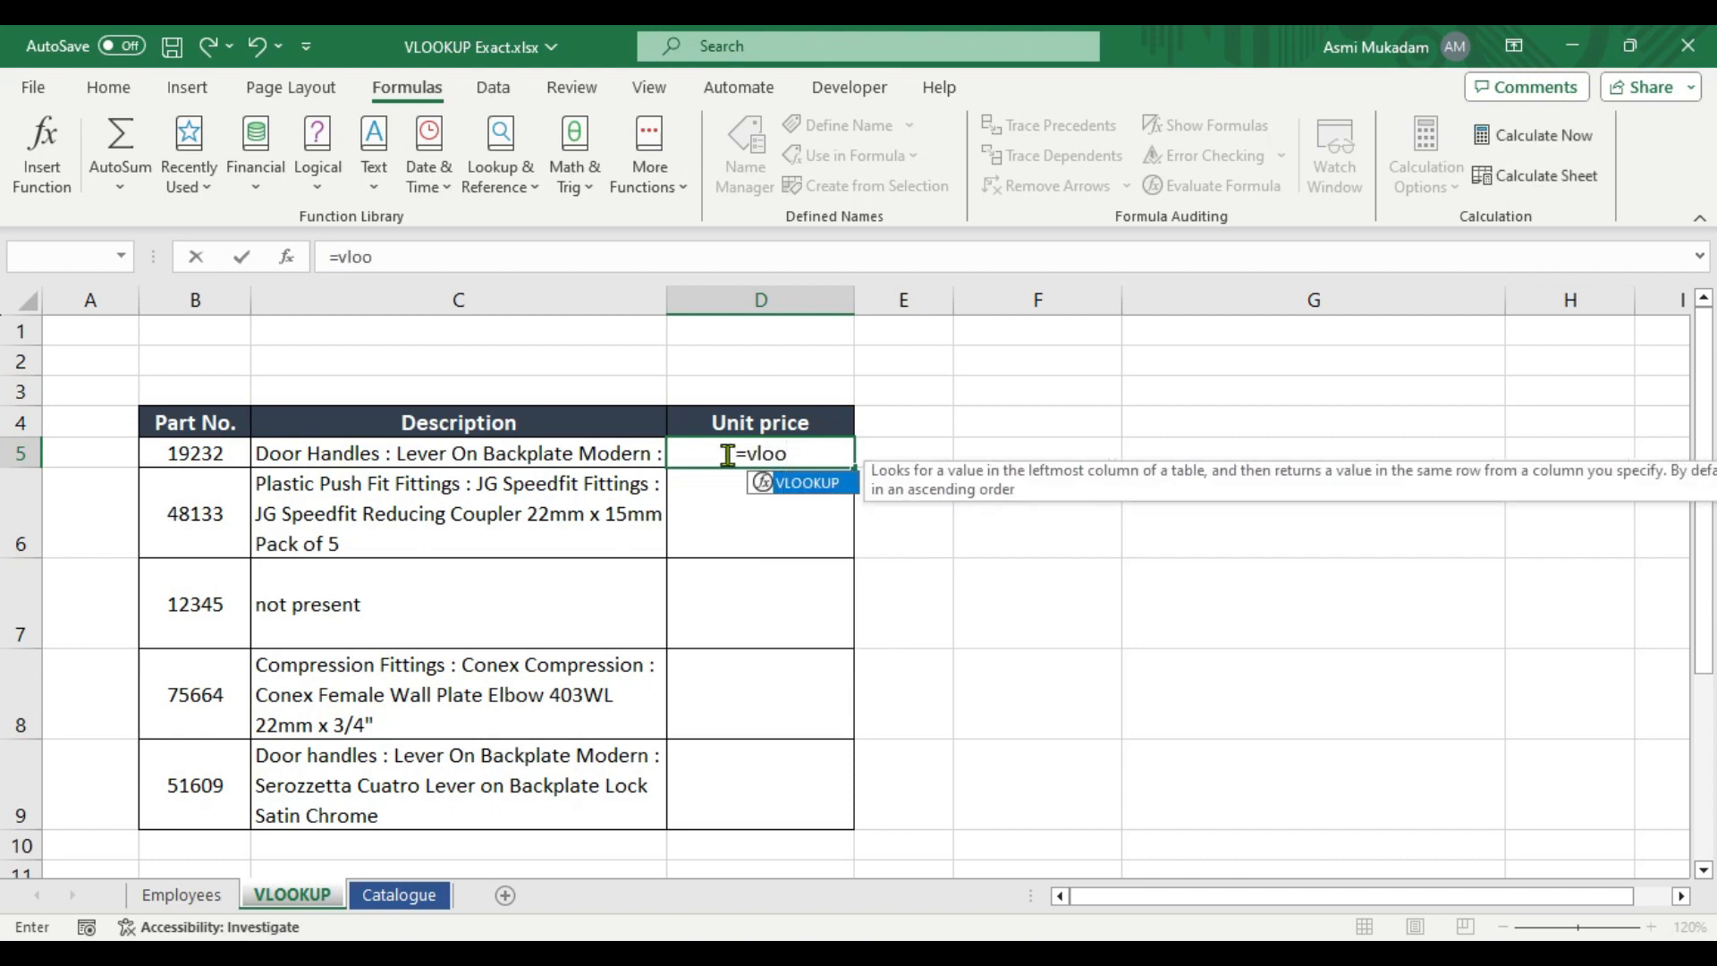
key(Tab)
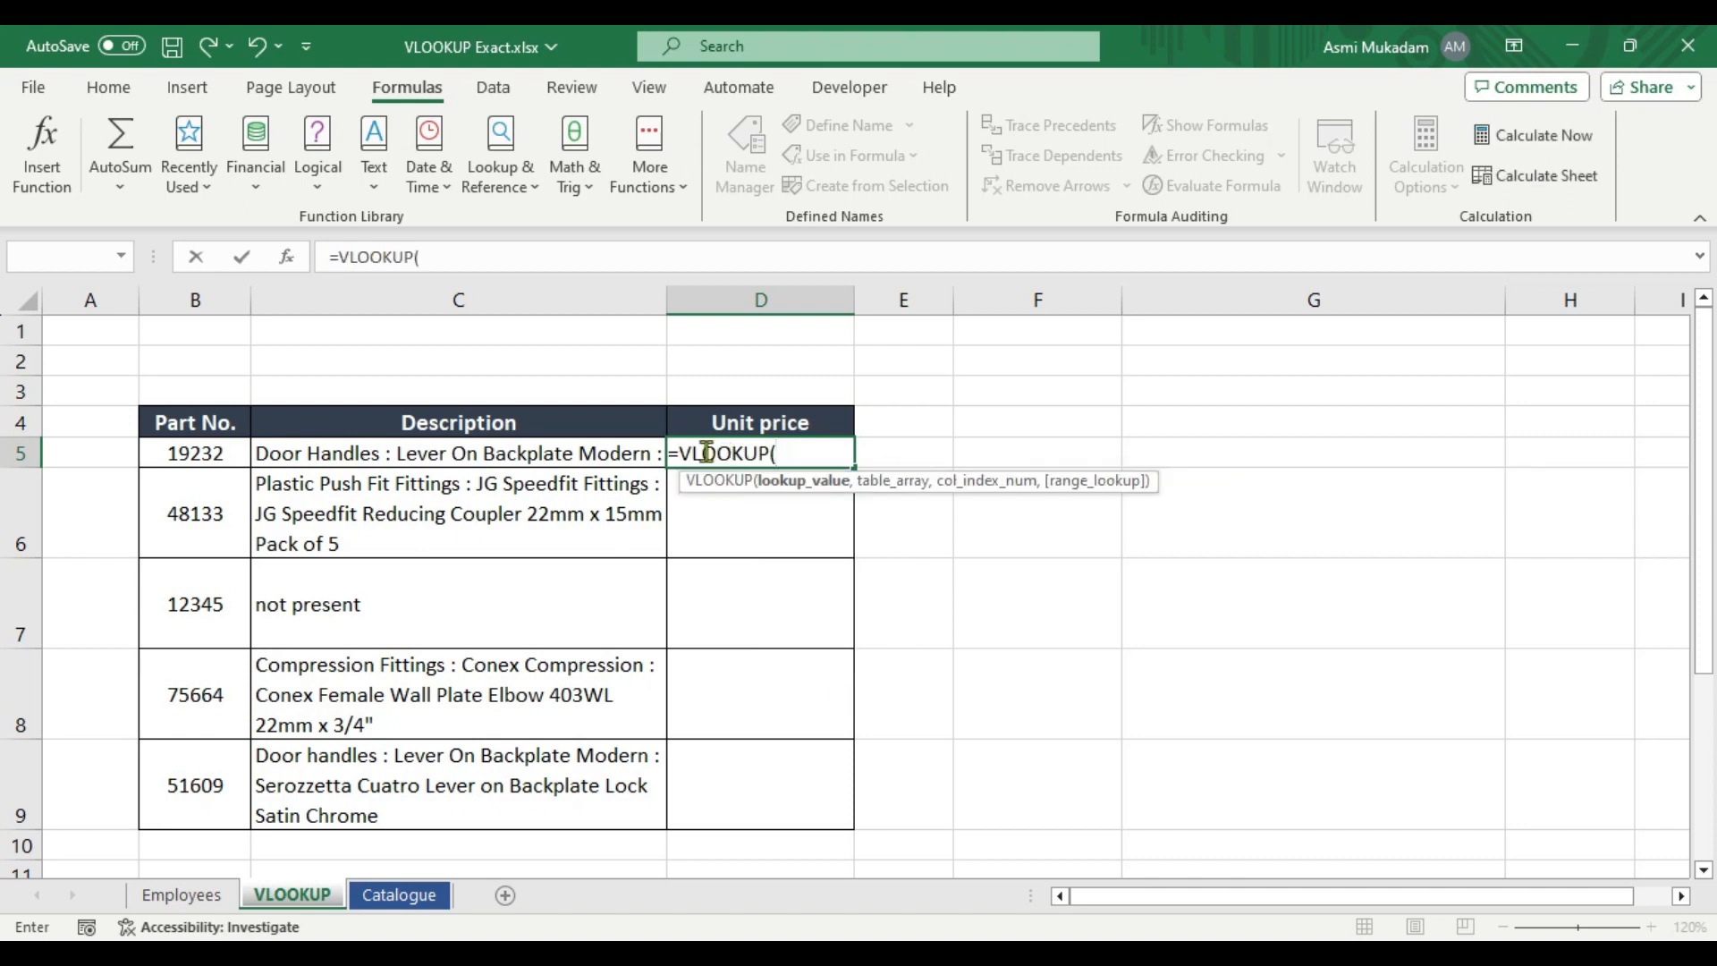
click(197, 456)
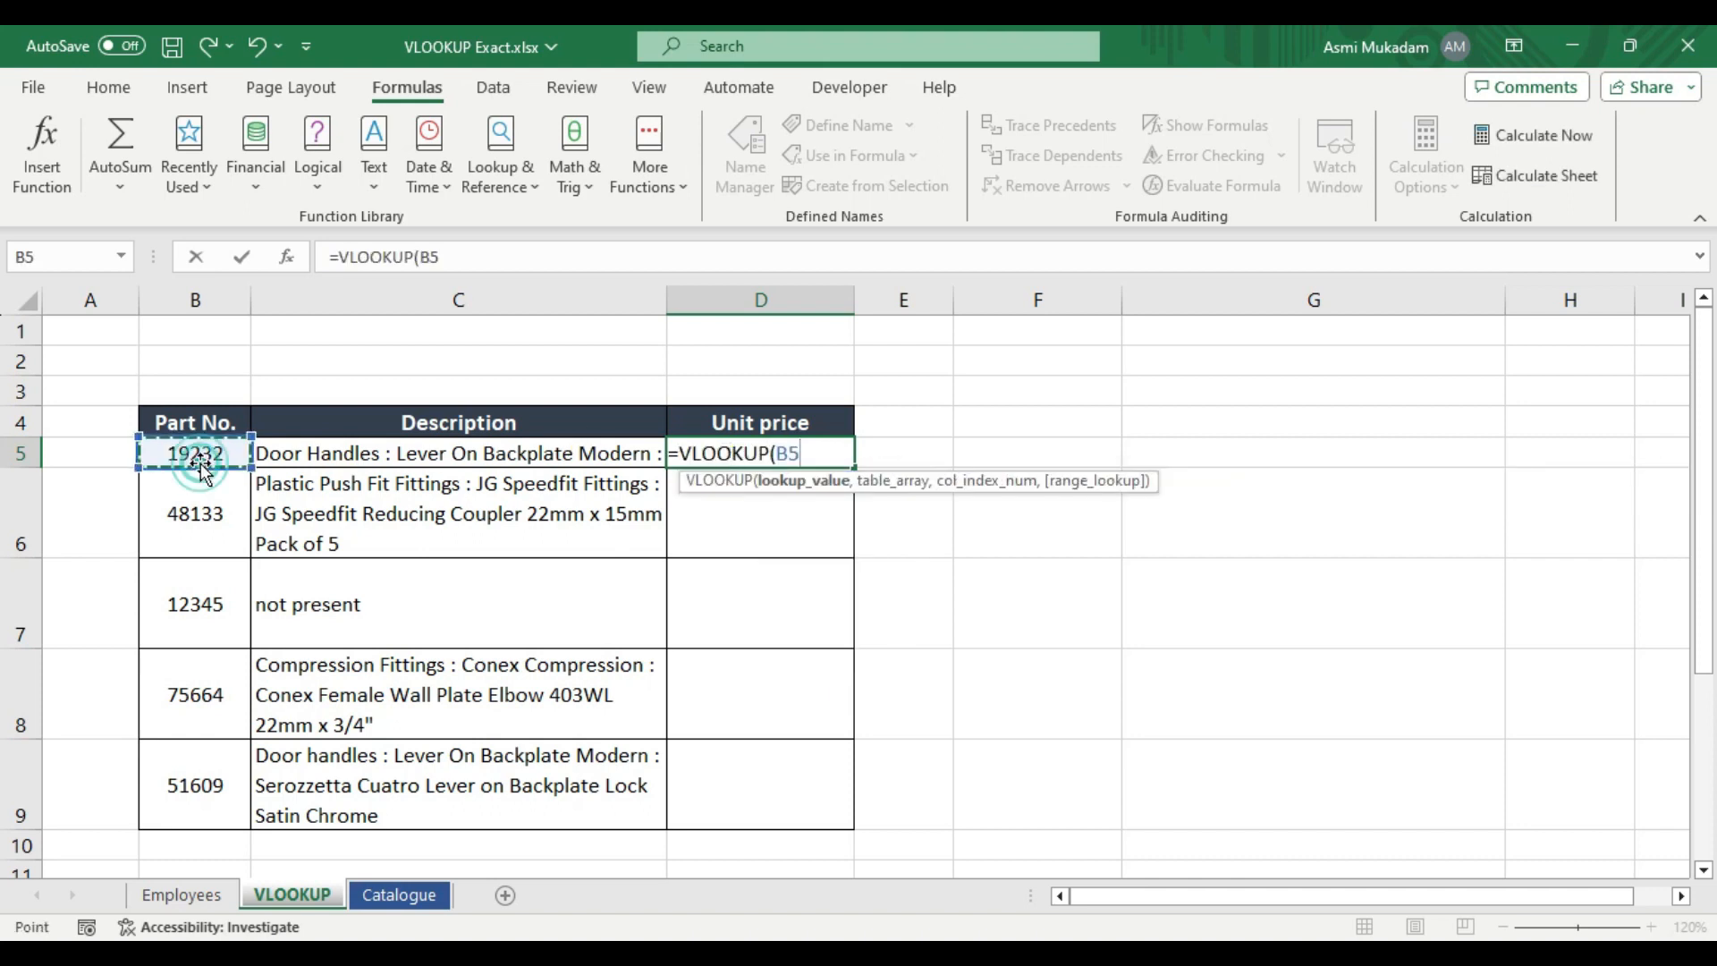
text(,)
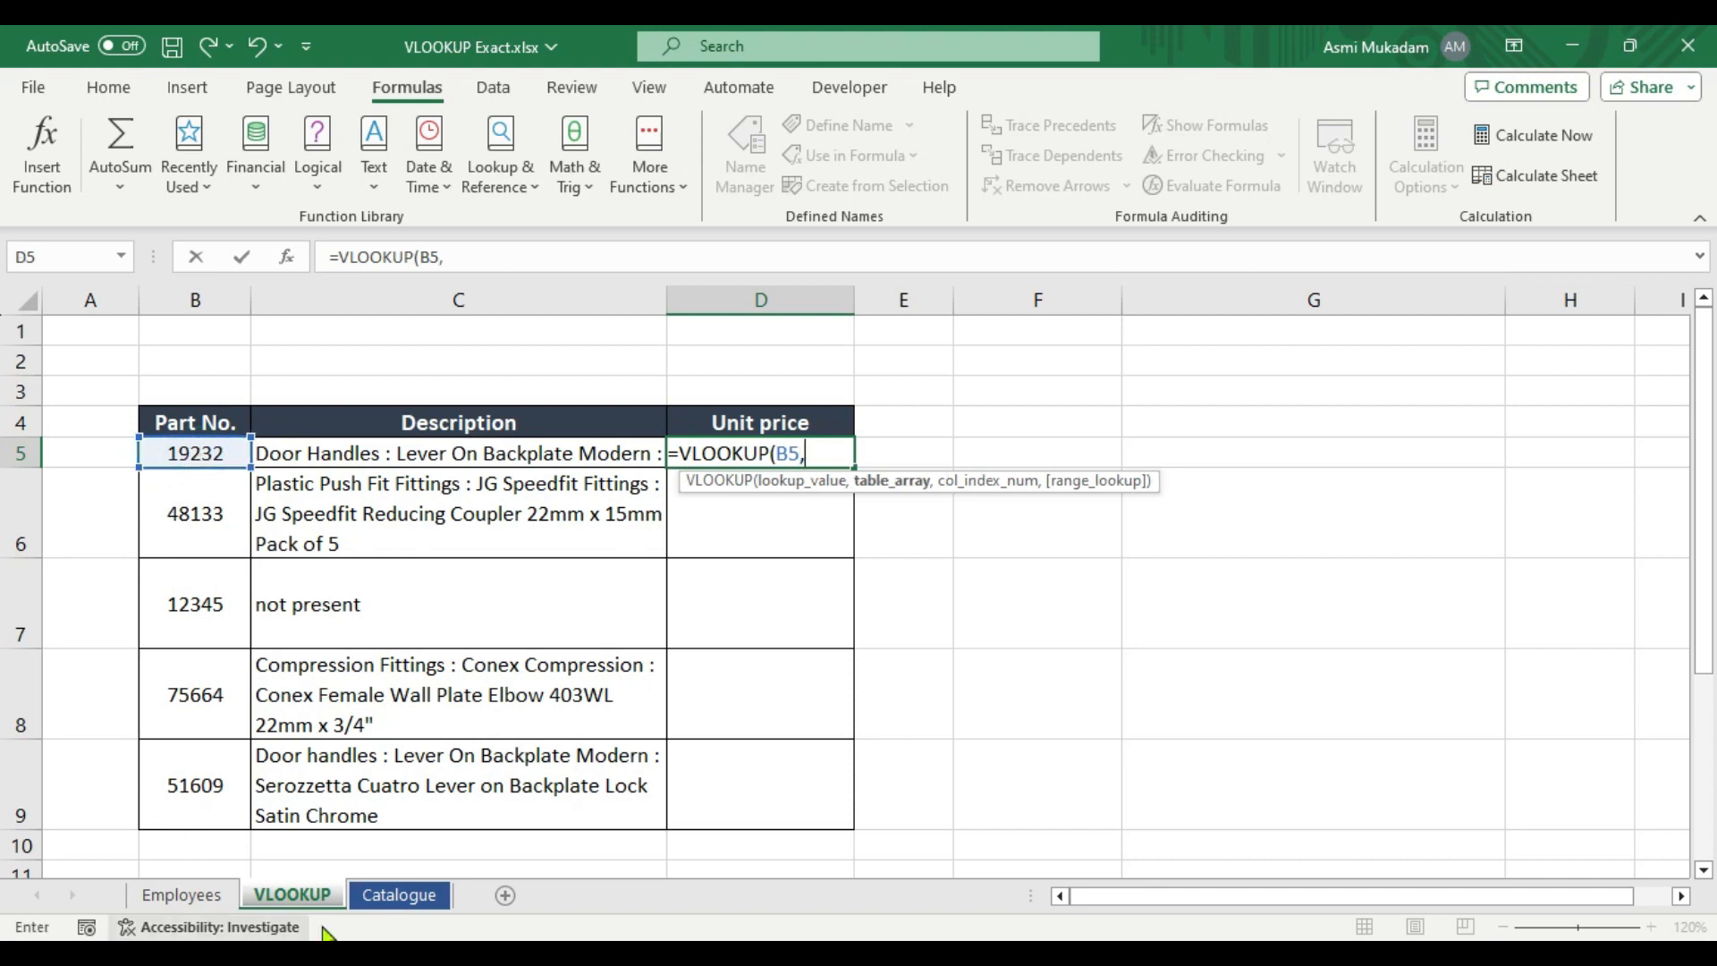
Step: Set the VLOOKUP table array to the Catalogue sheet's range A1:C85 as the absolute reference $A$1:$C$85
click(394, 895)
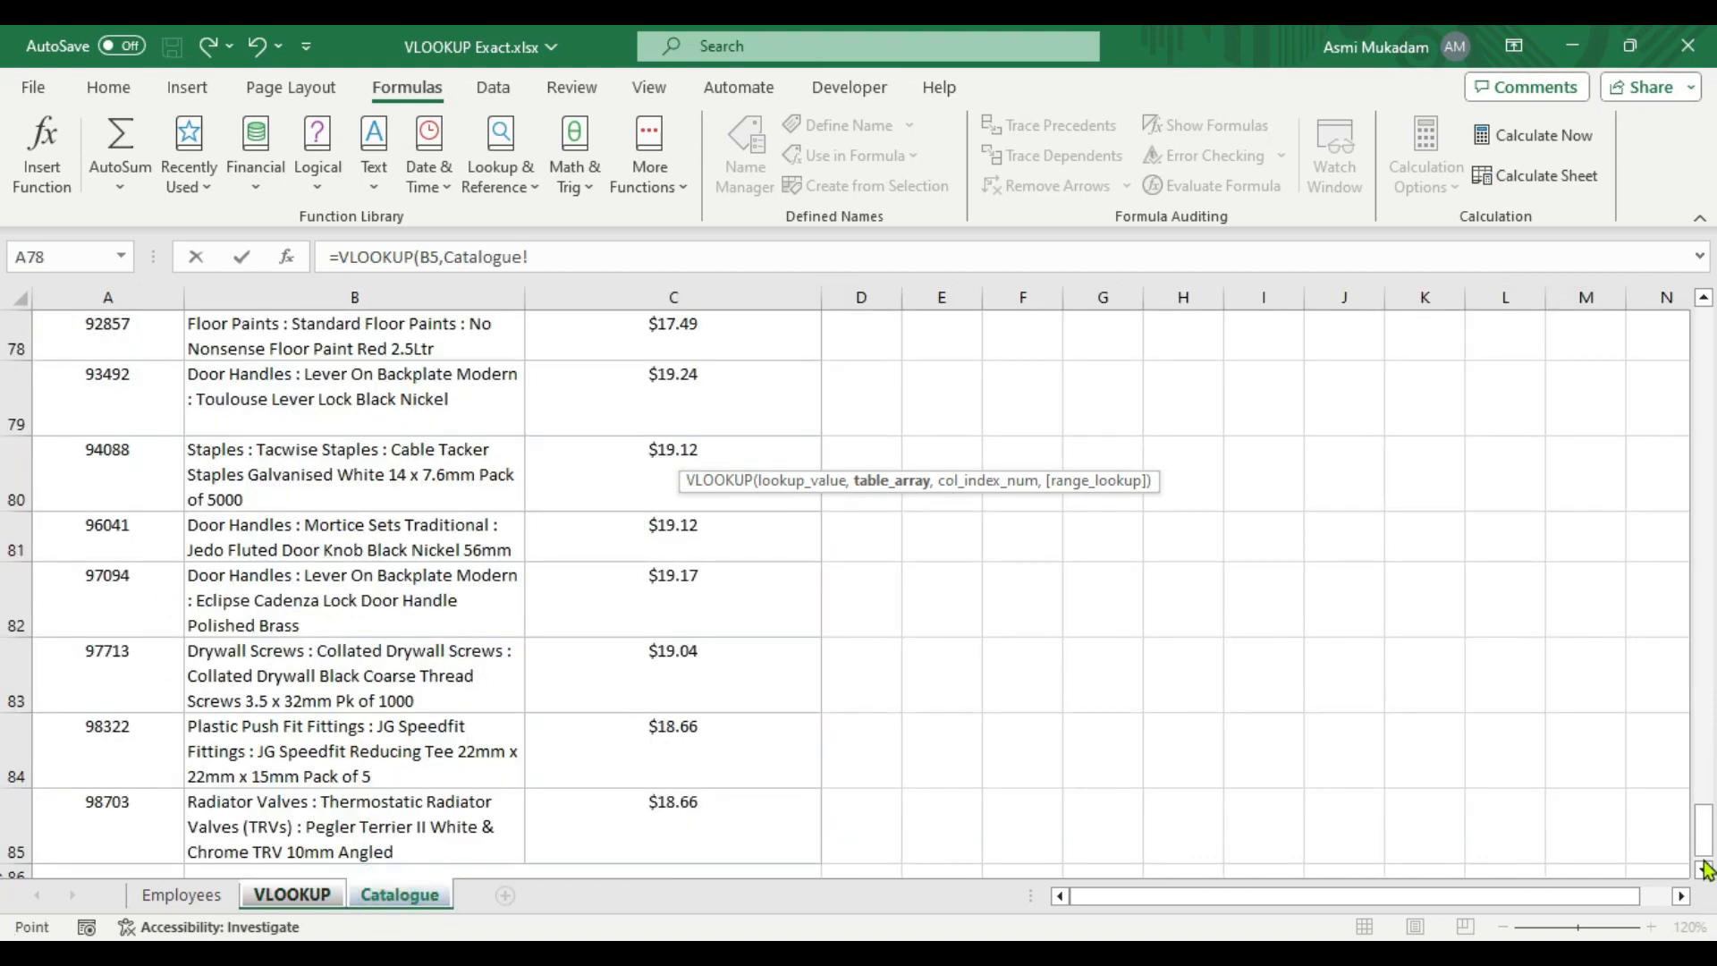
drag(1704, 832, 1653, 315)
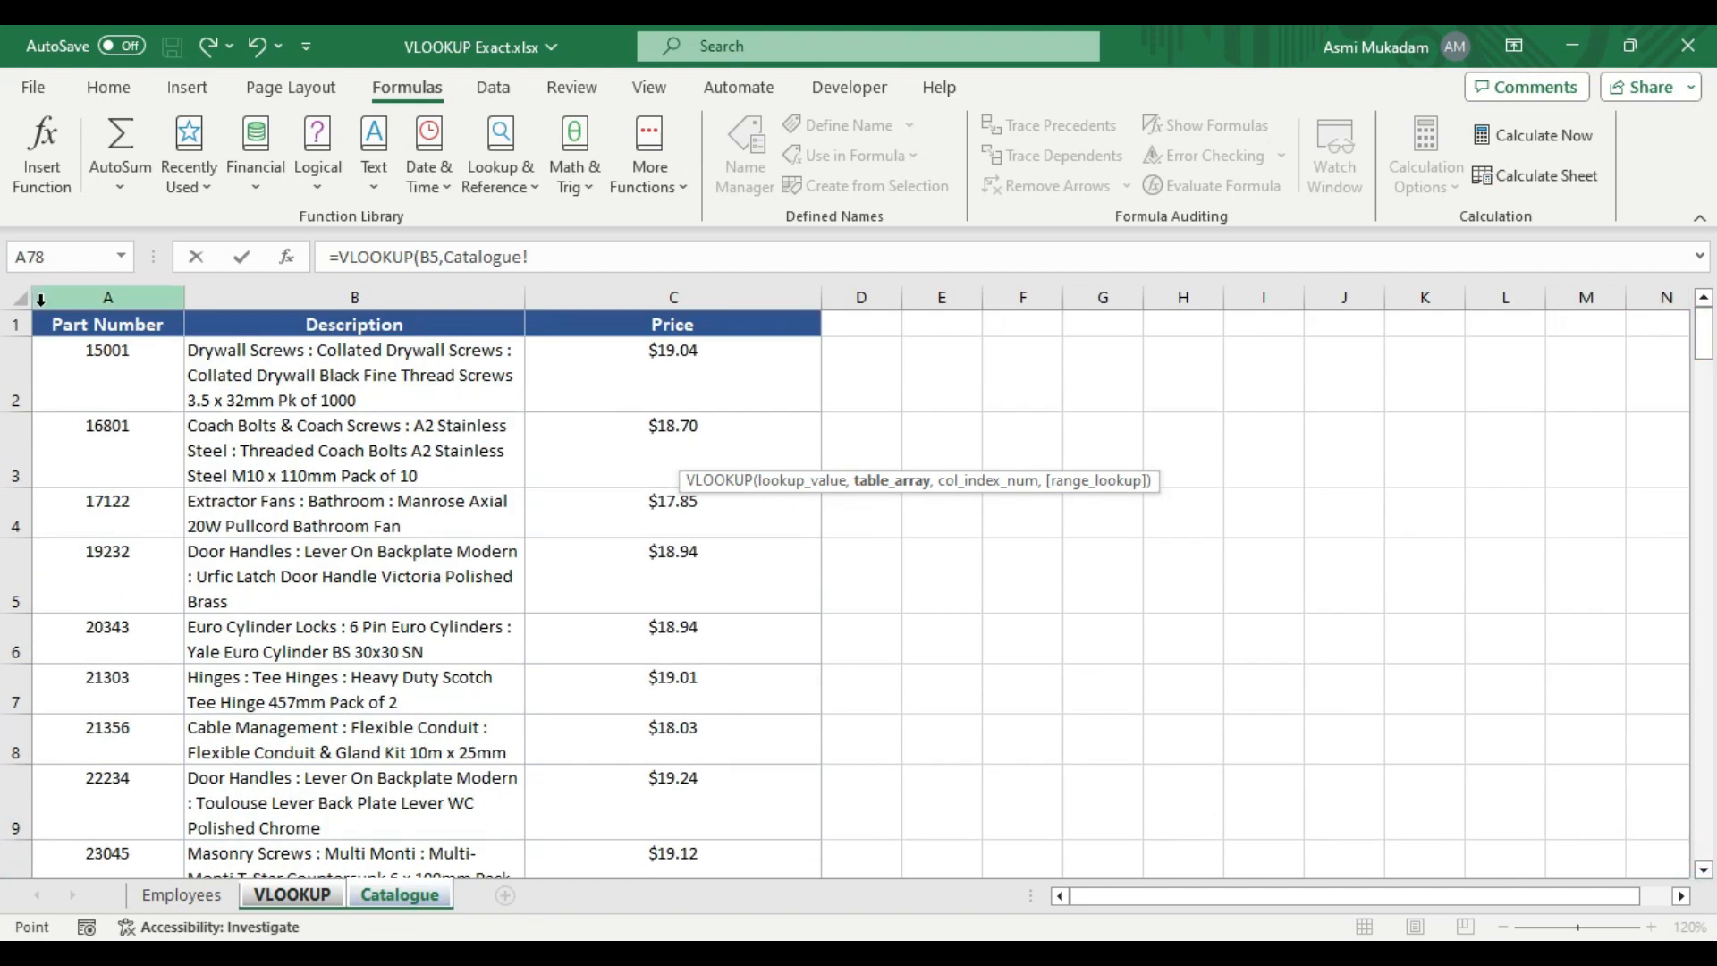
drag(110, 330, 720, 402)
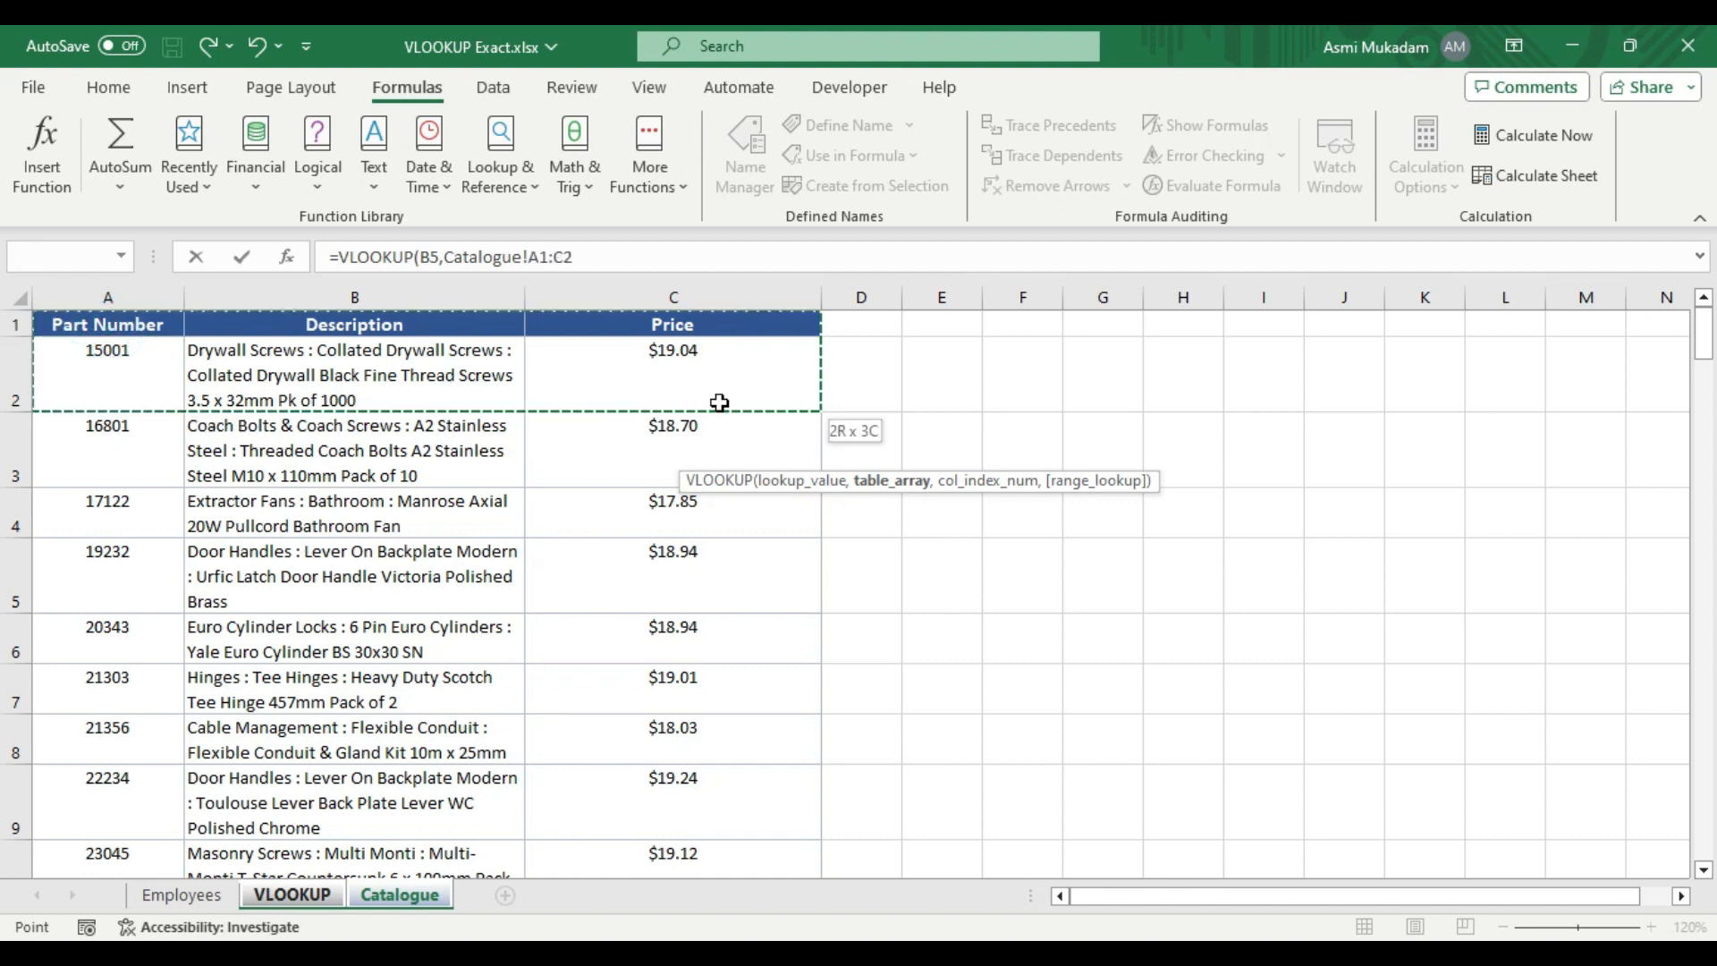
key(ctrl+shift+Down)
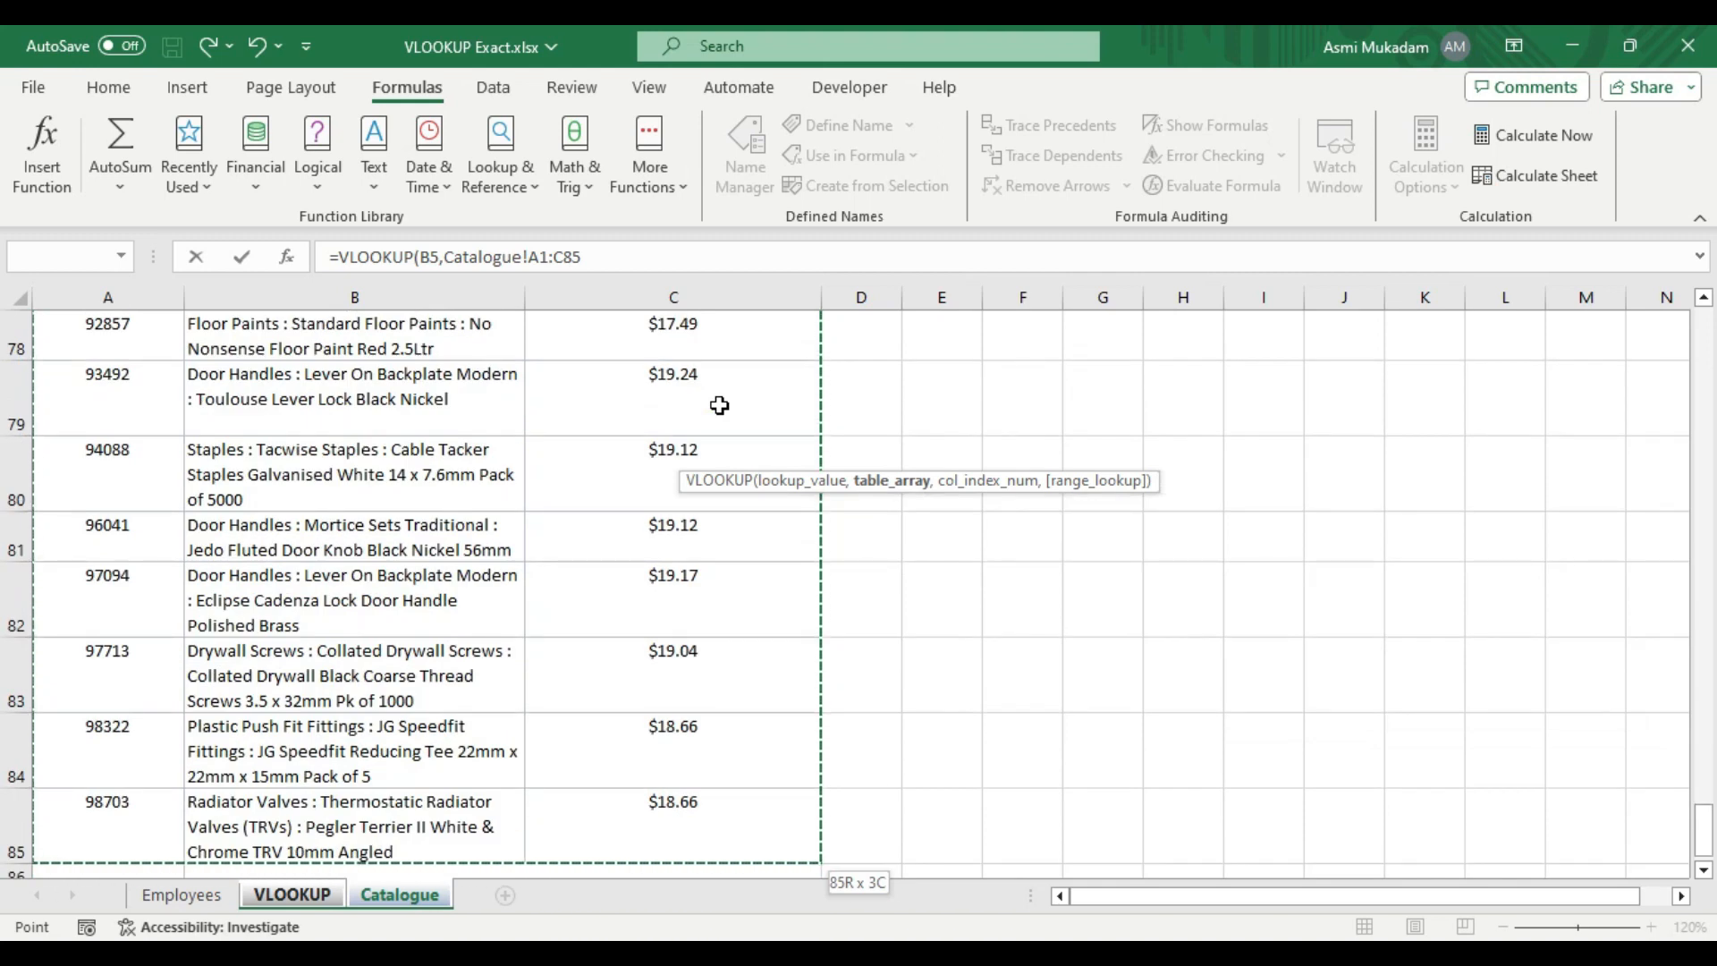
key(F4)
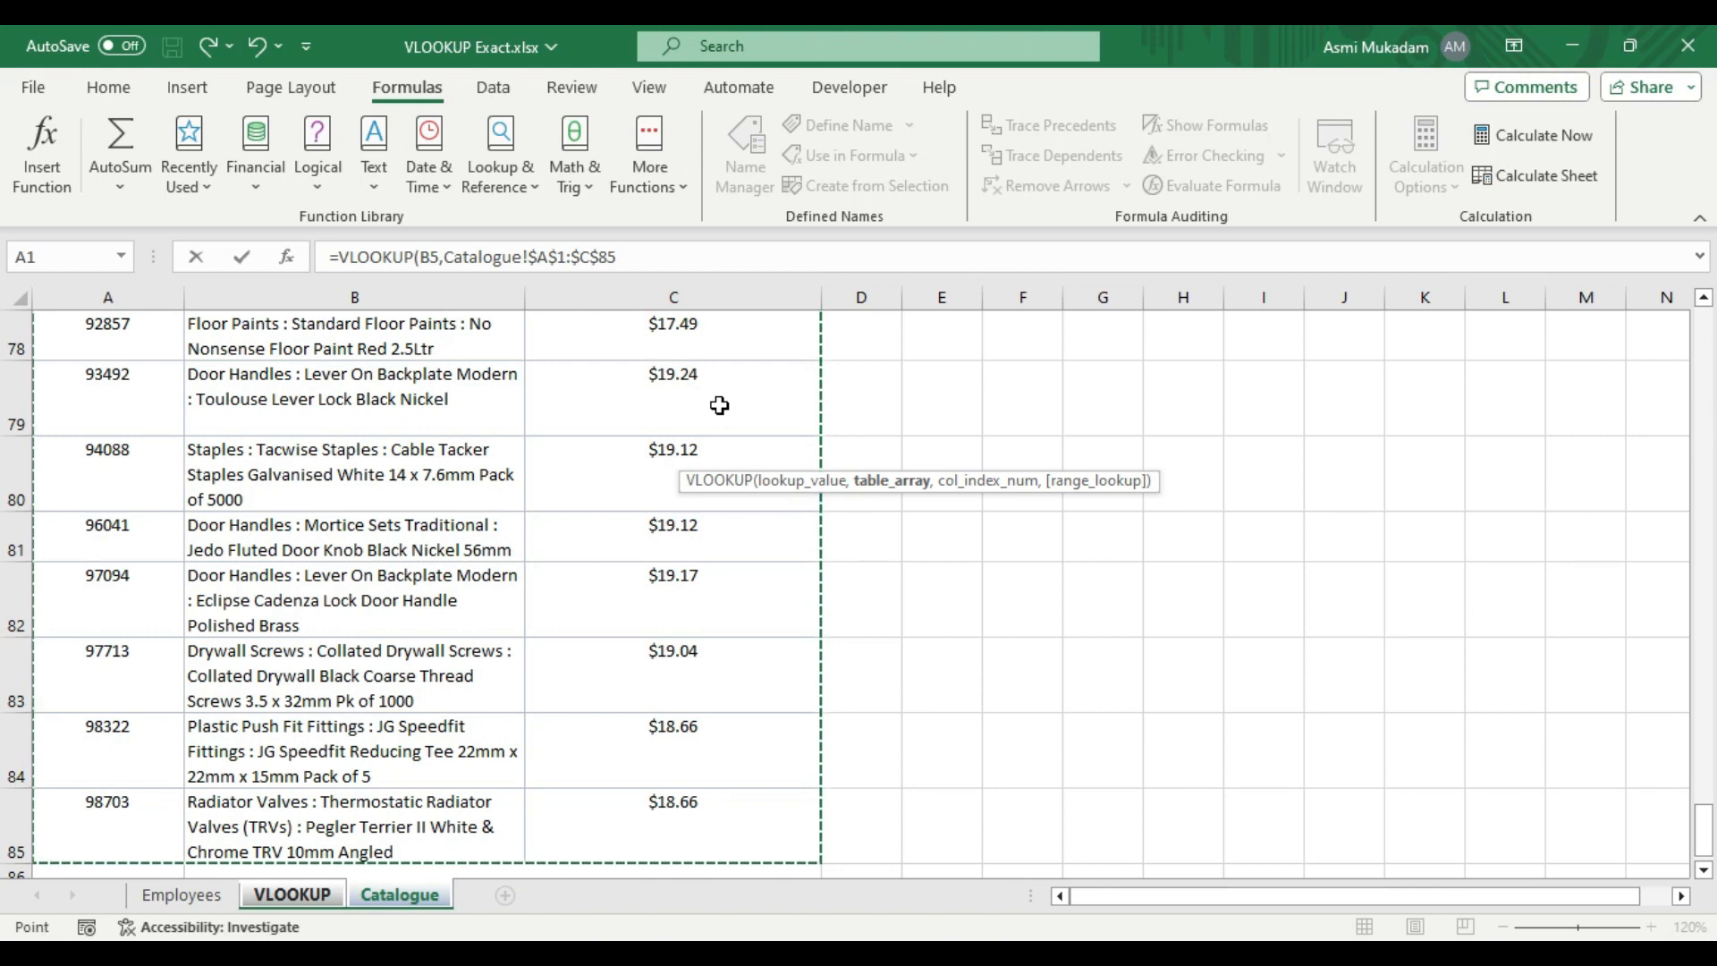
Step: Complete the D5 VLOOKUP with column index 3 and range lookup 0, and fill it down through D9
text(,3,)
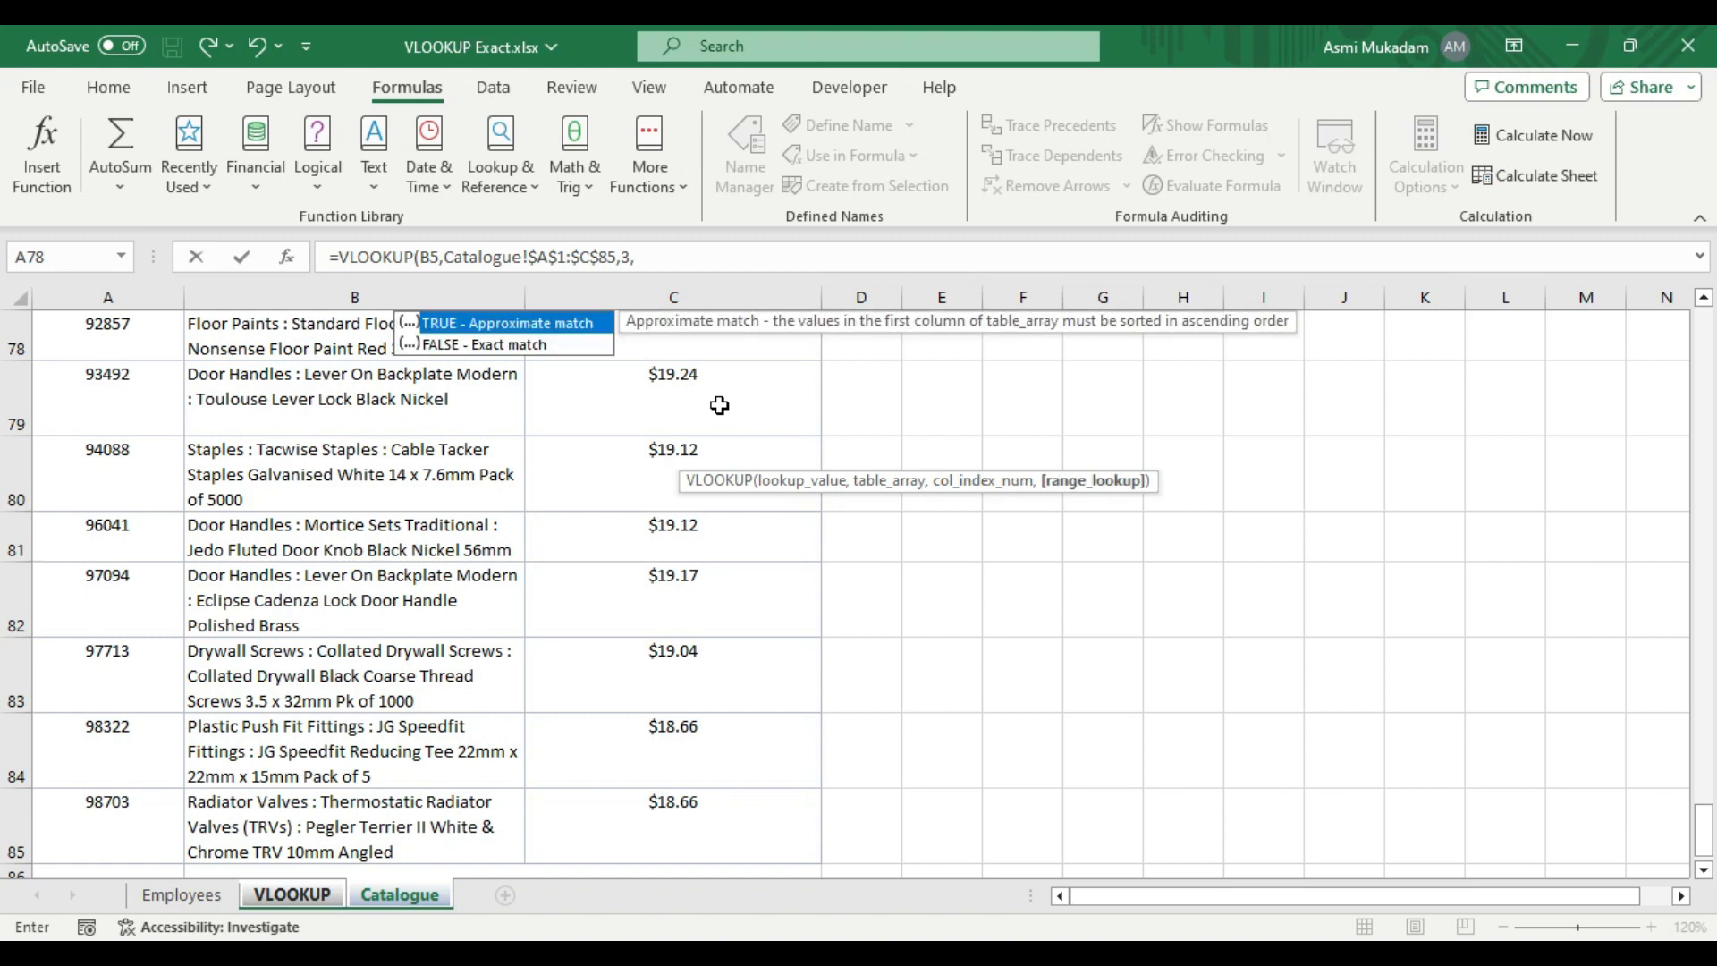
text(0))
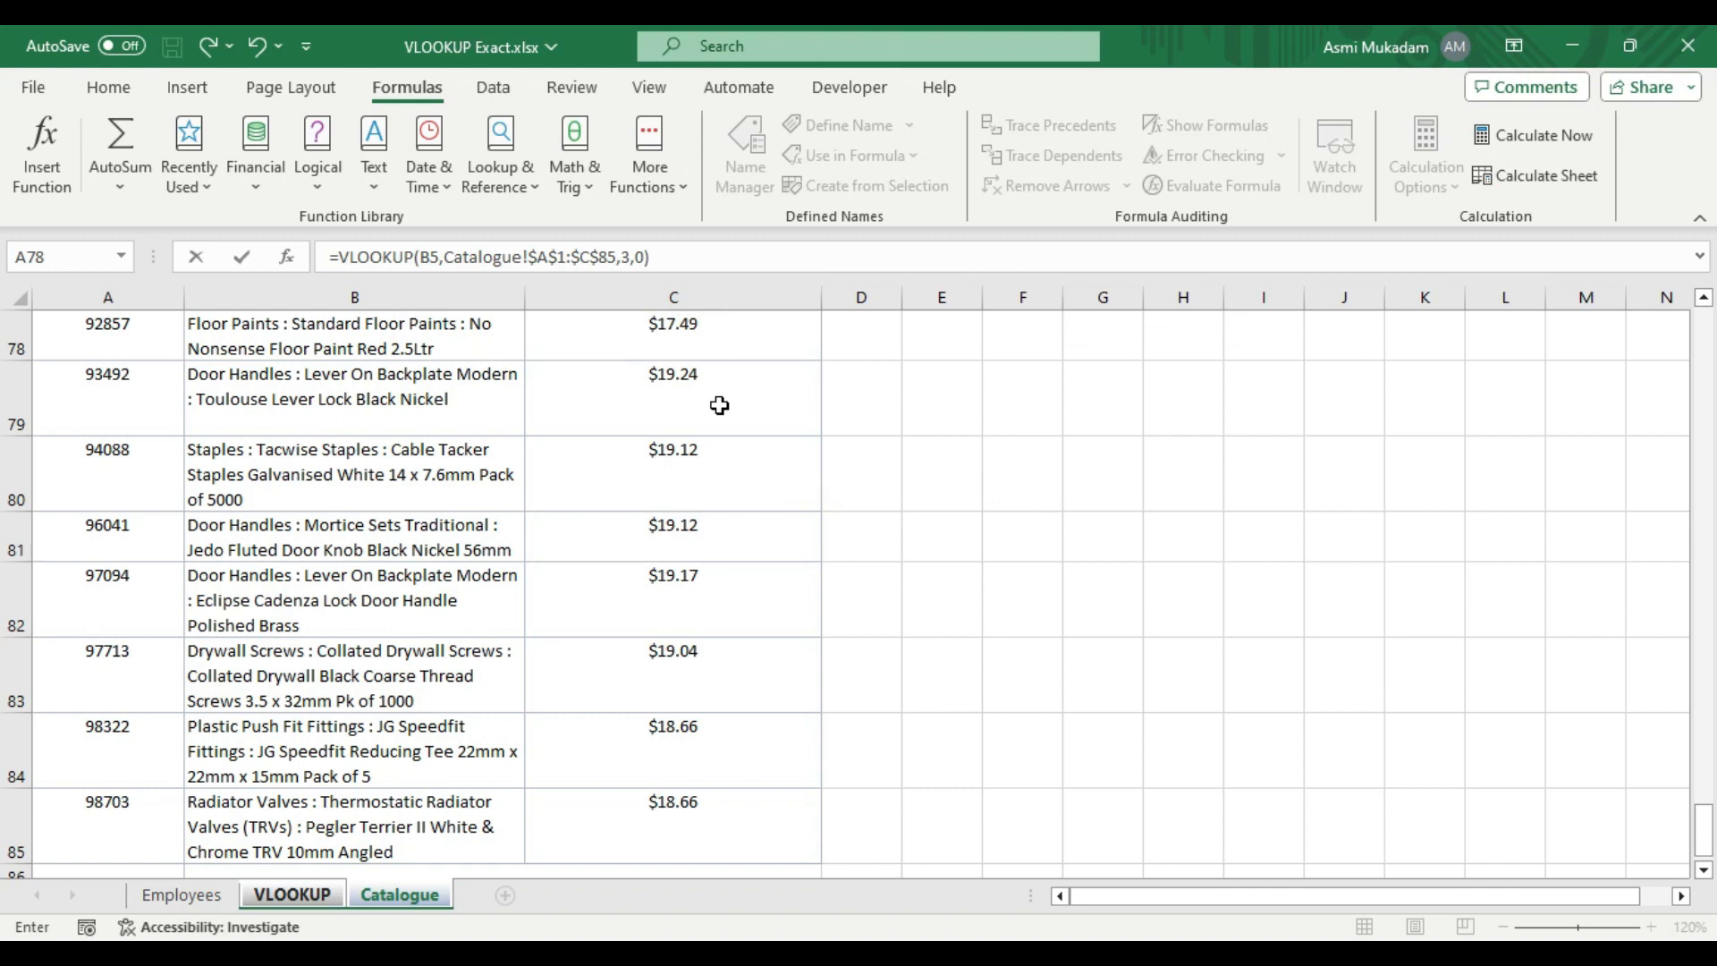
key(Return)
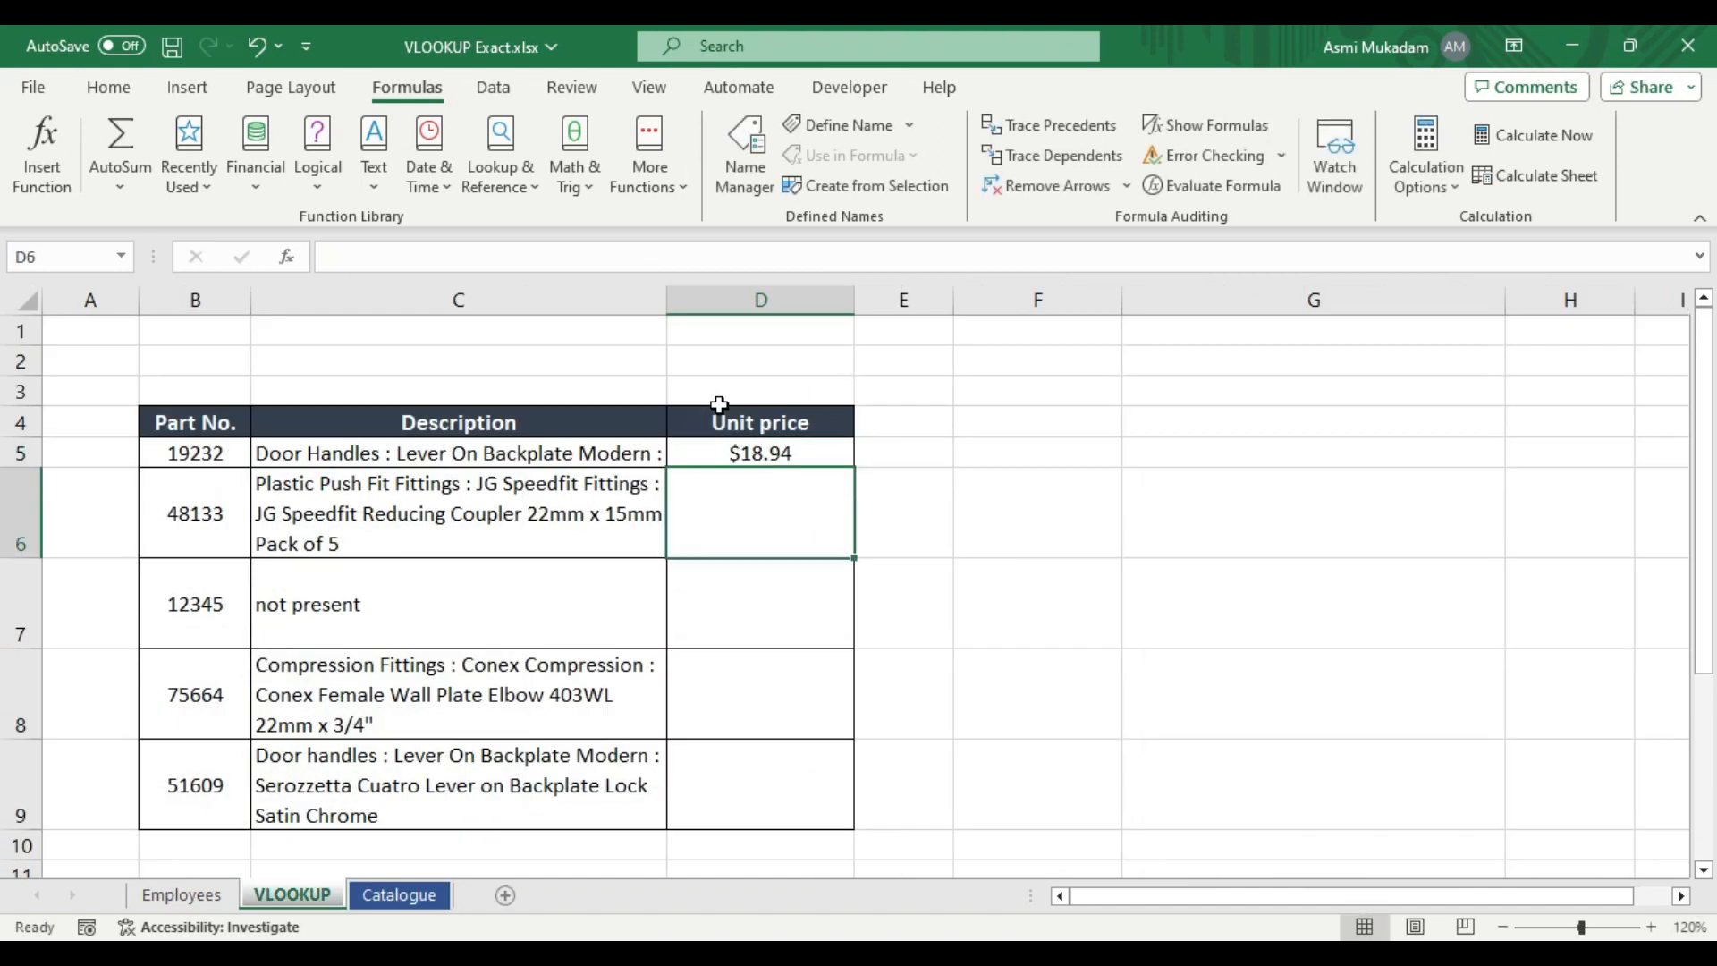
click(823, 456)
double_click(855, 467)
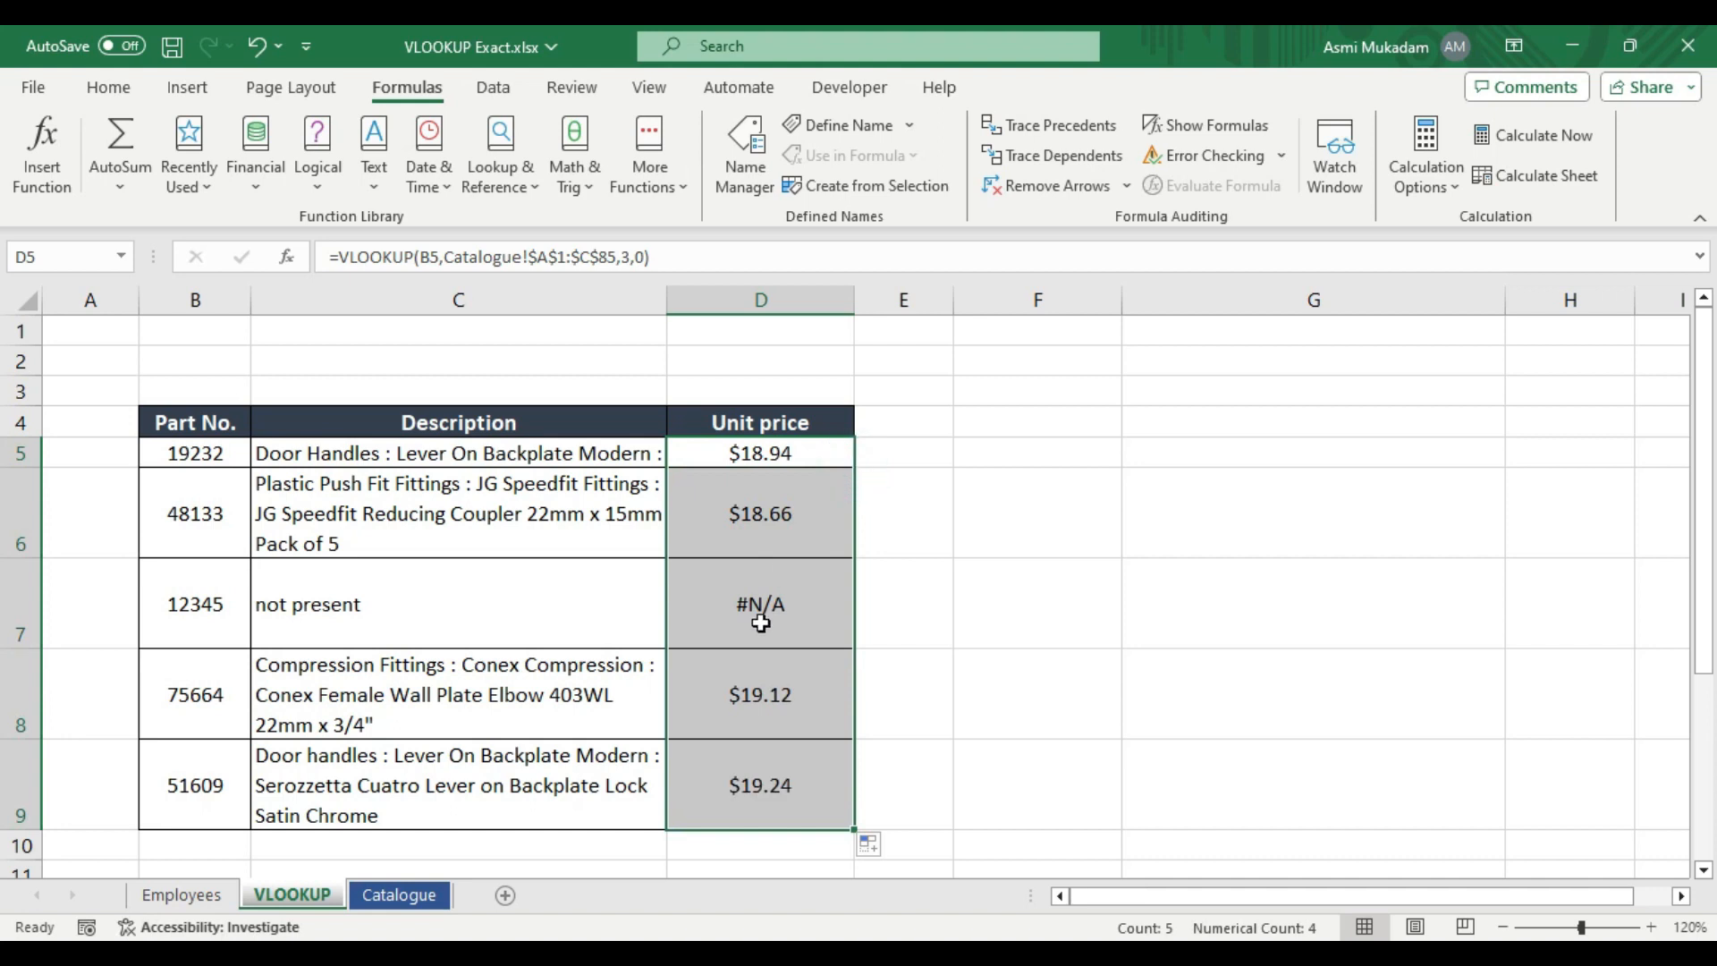
Step: Wrap the VLOOKUP formula in D5 in an IFNA function with "not present" as the value for missing matches
click(730, 454)
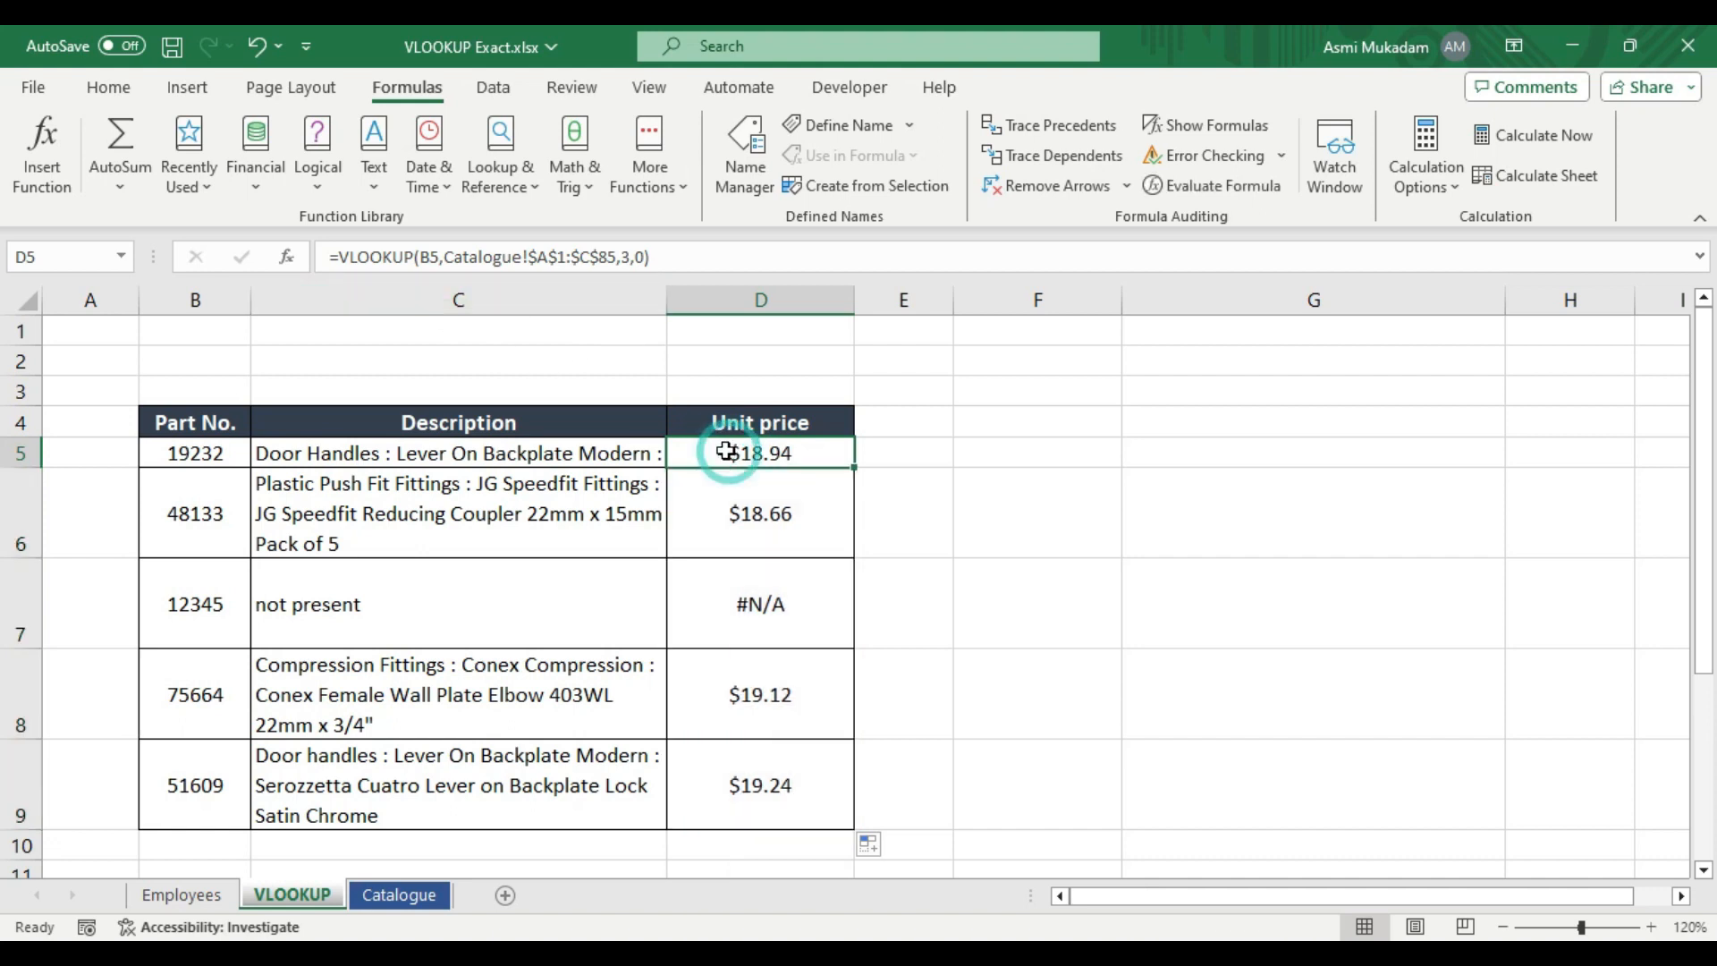
click(341, 258)
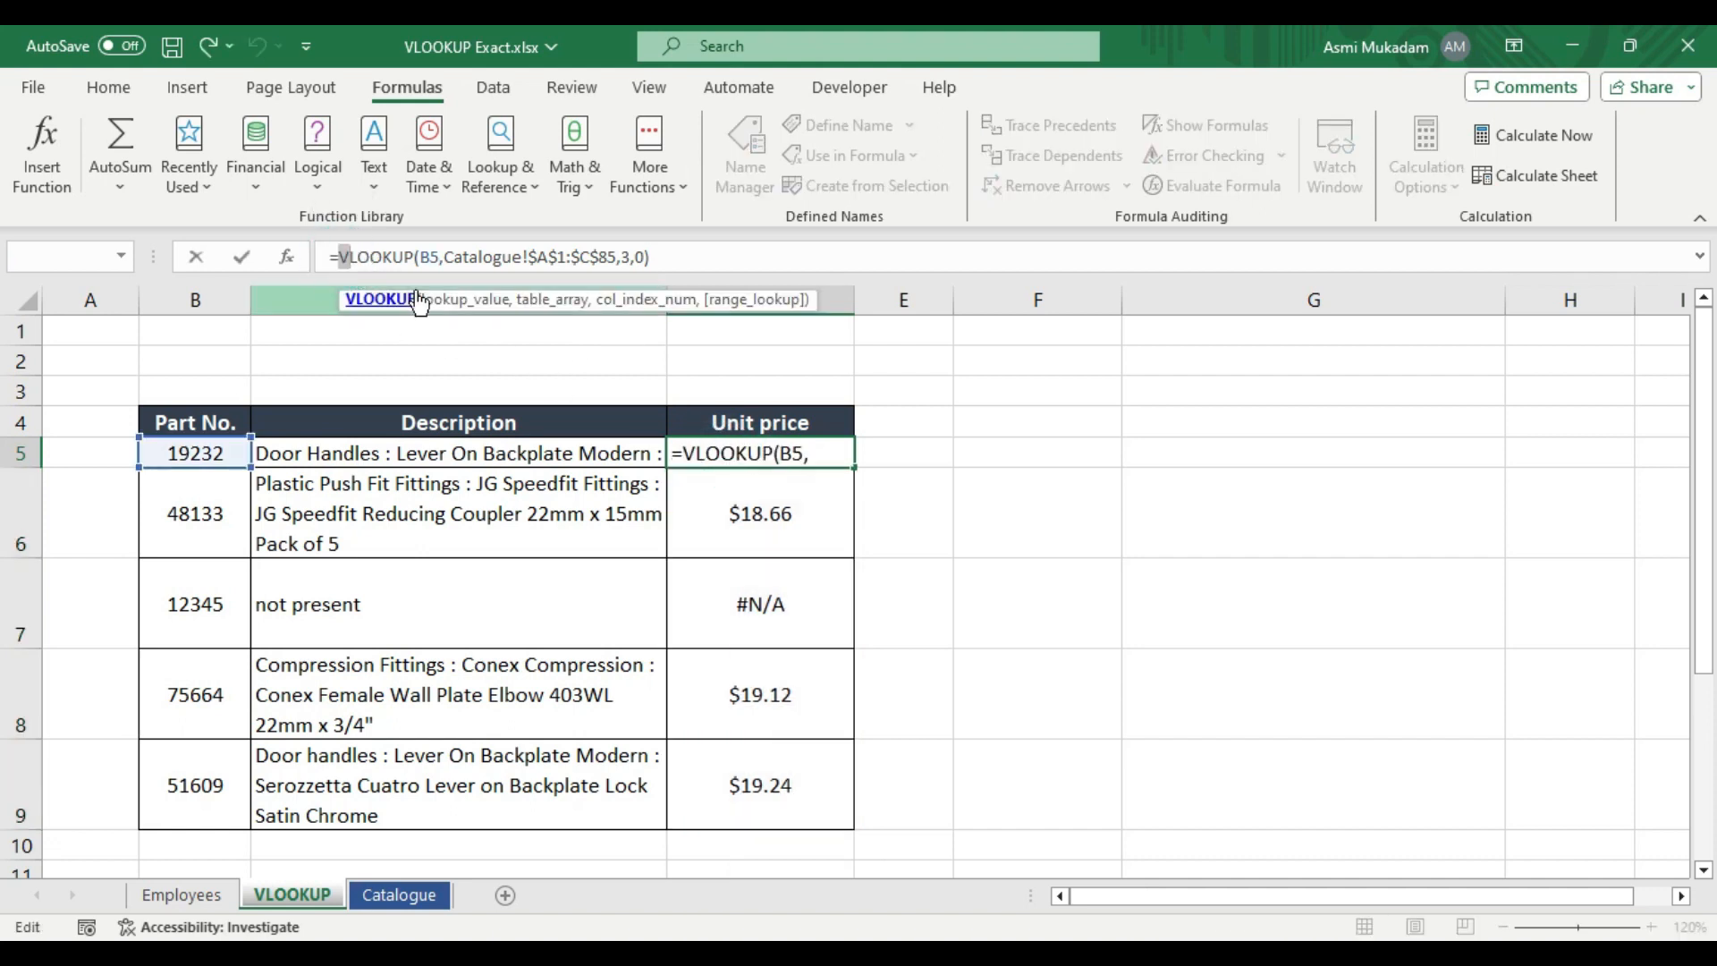
text(if)
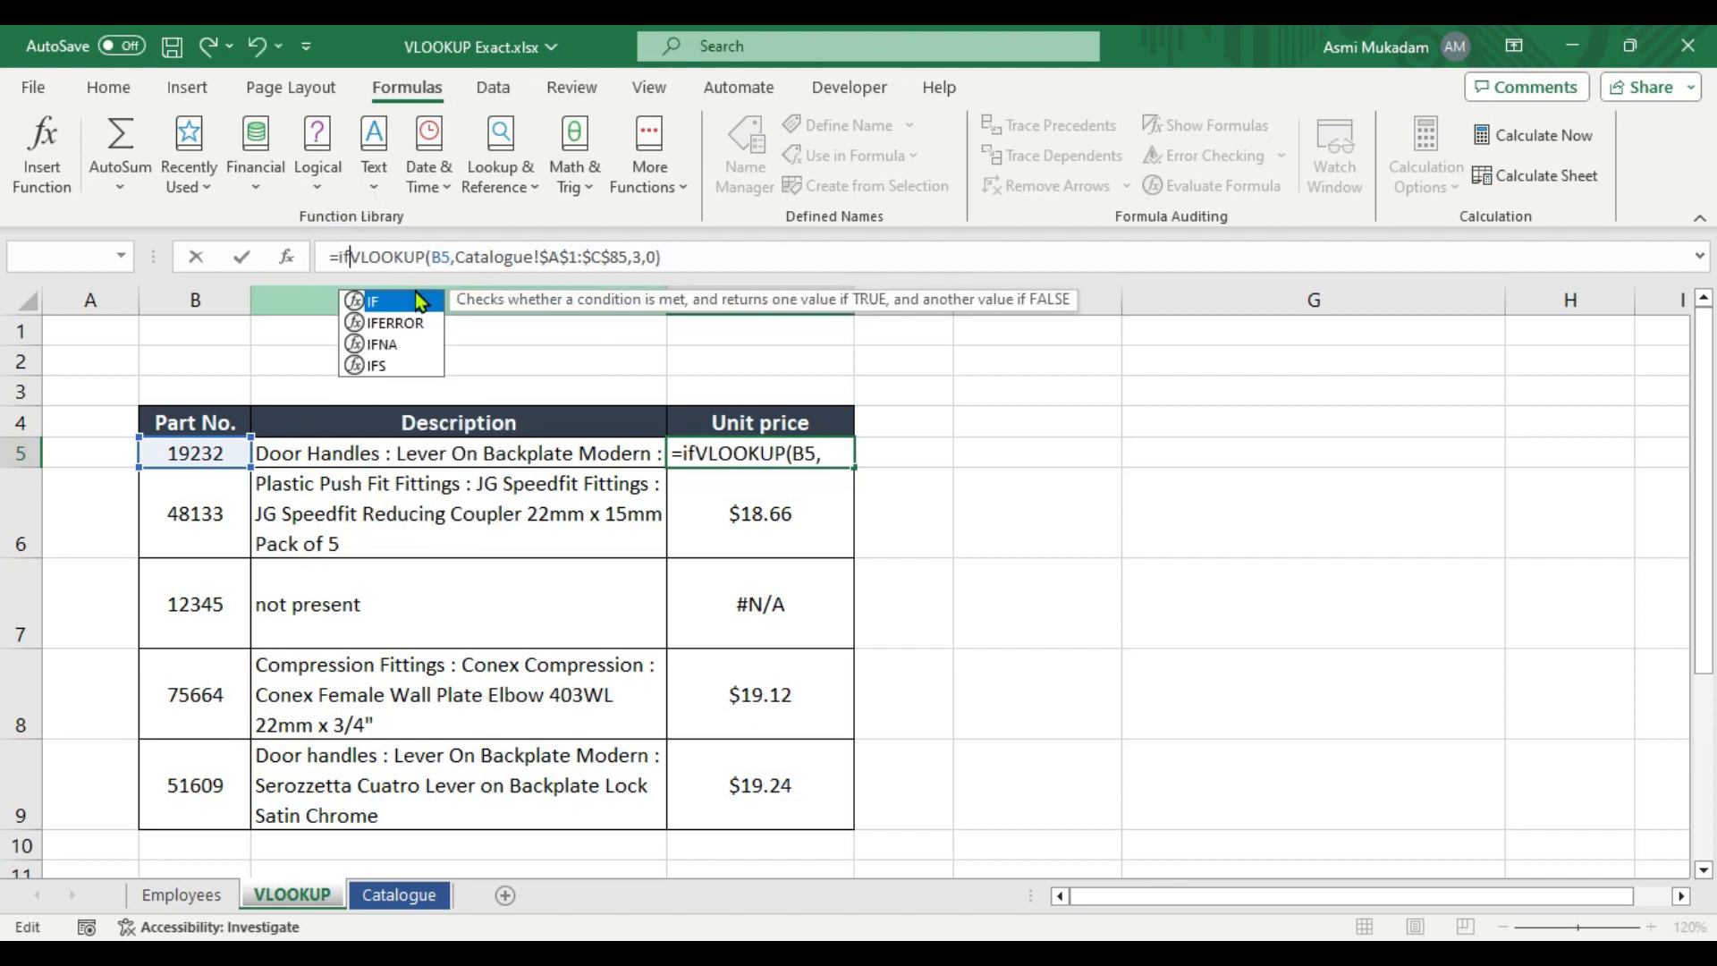
text(na)
key(Tab)
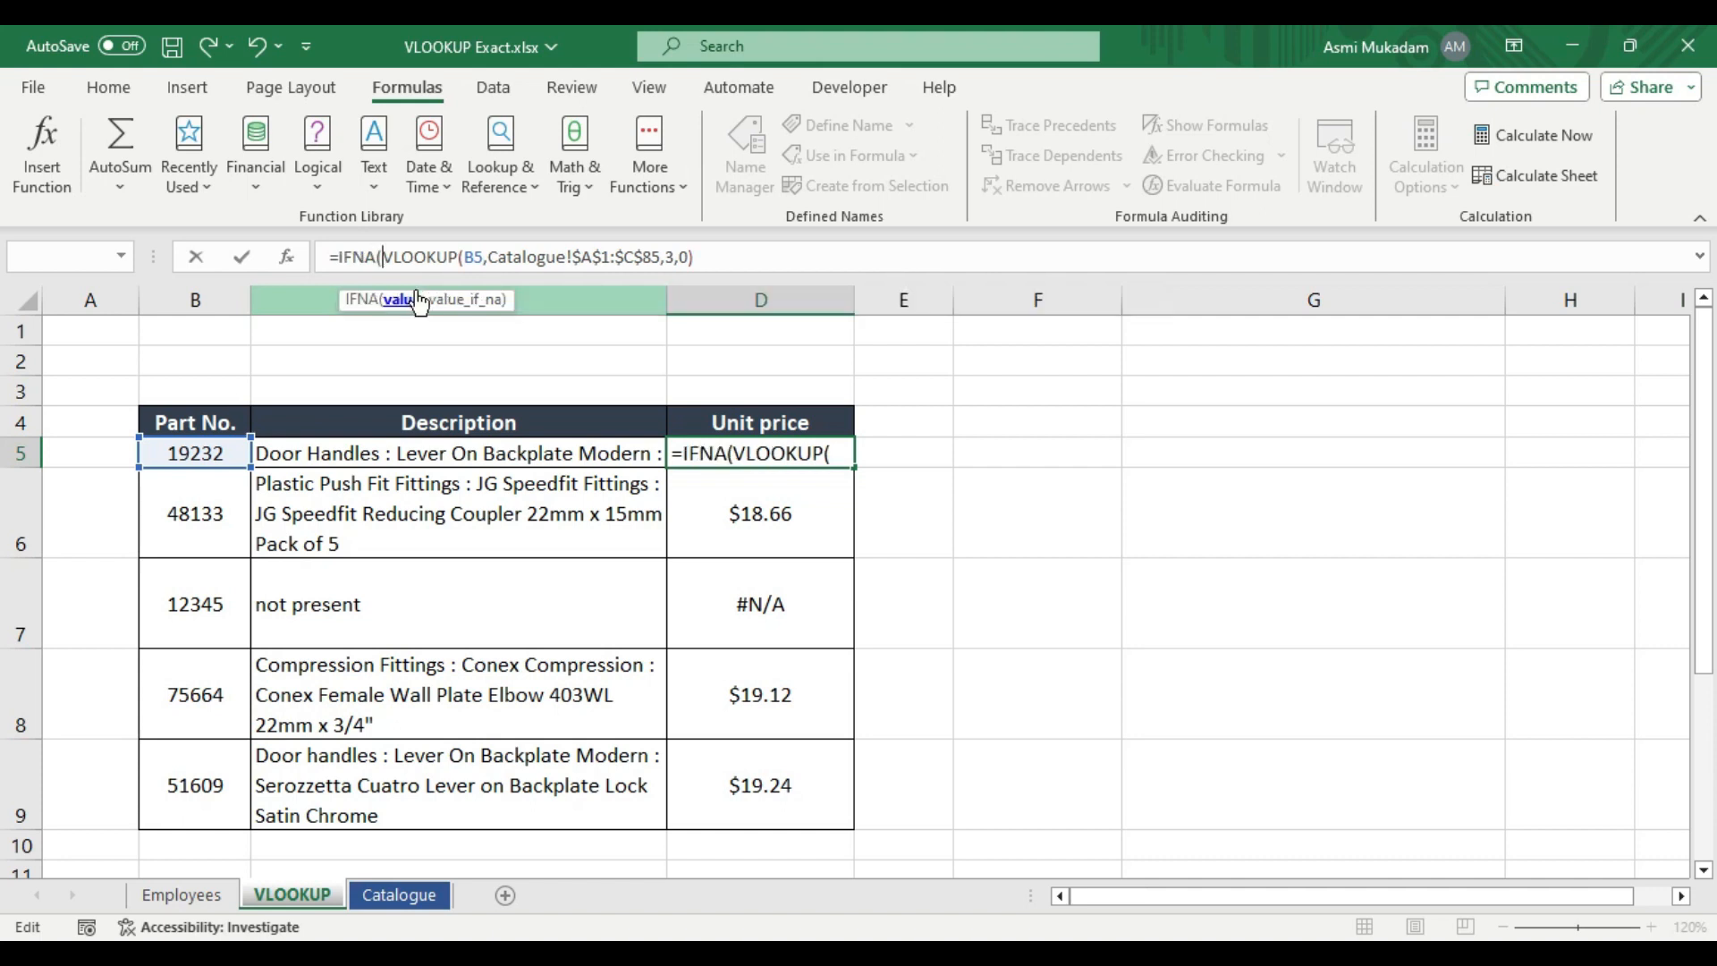
click(703, 256)
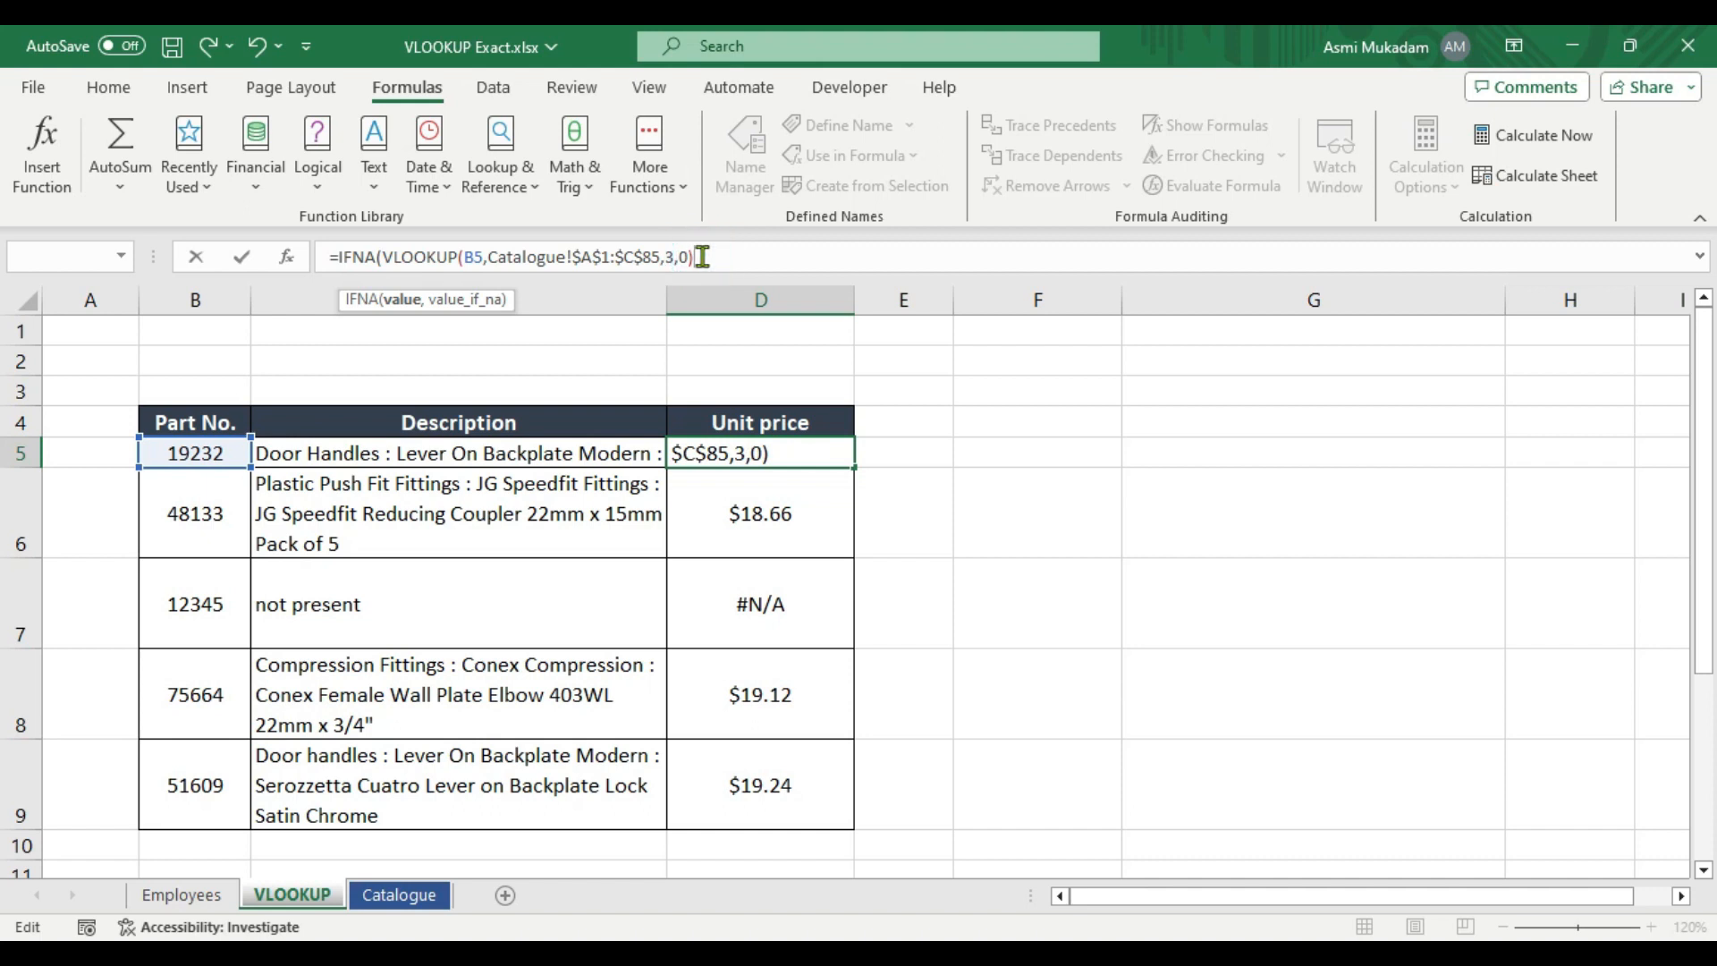
text(,"not present)
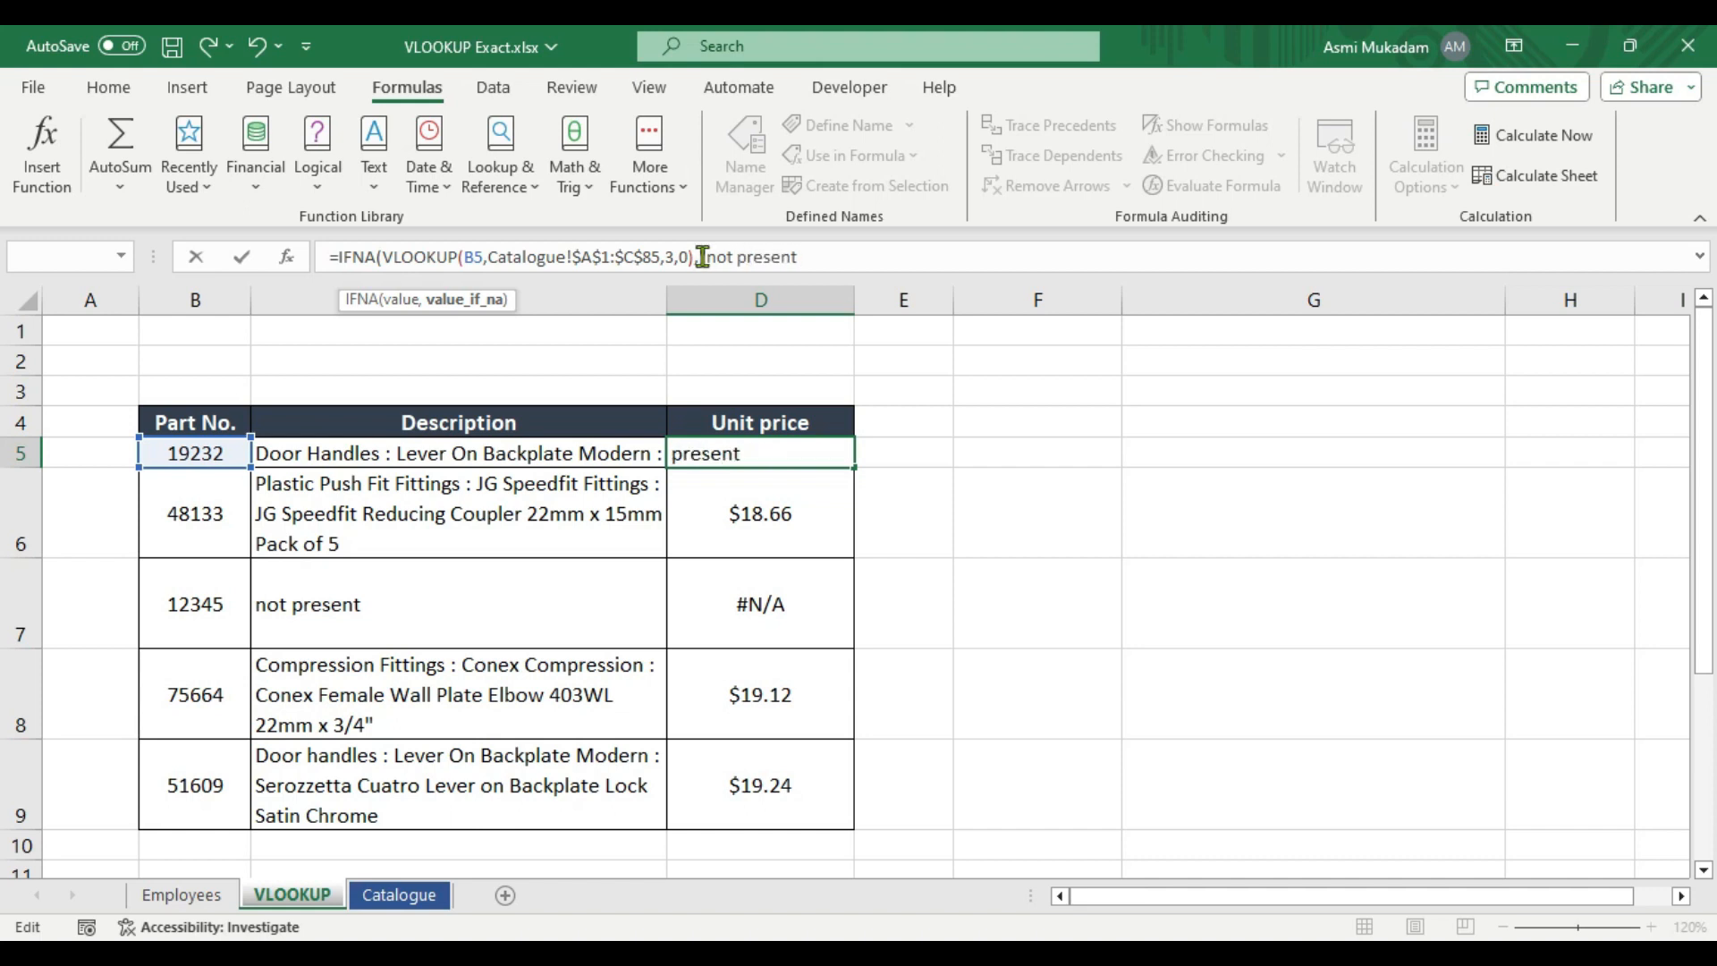
text("))
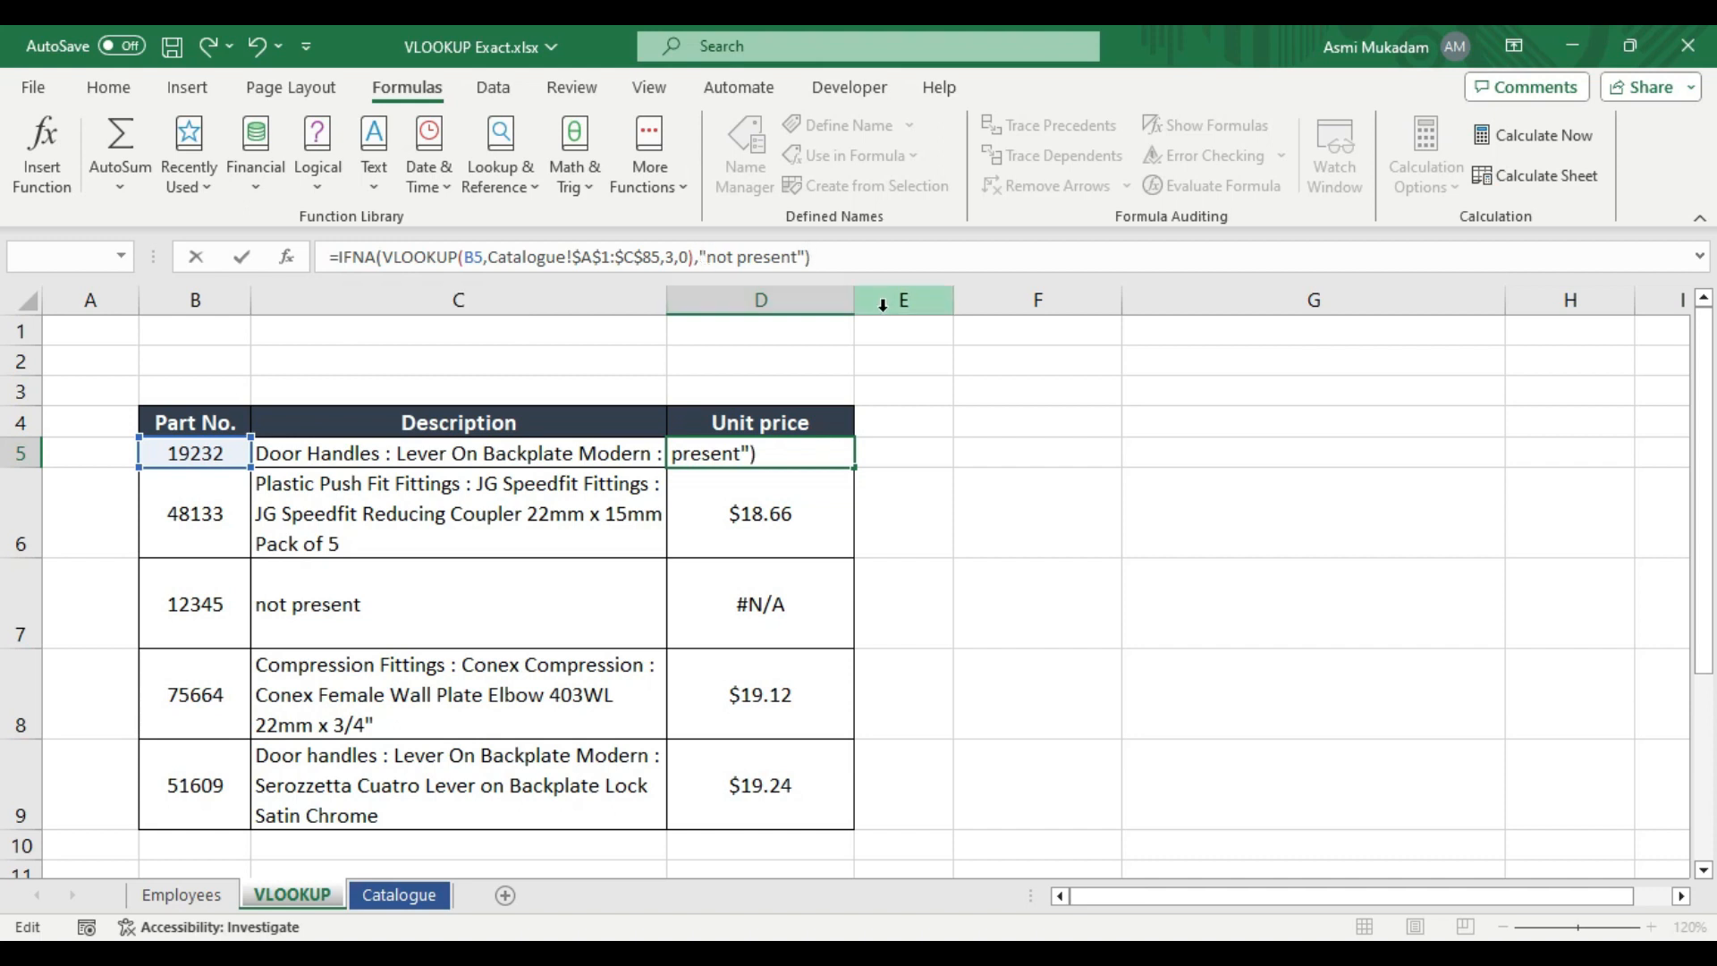
key(Return)
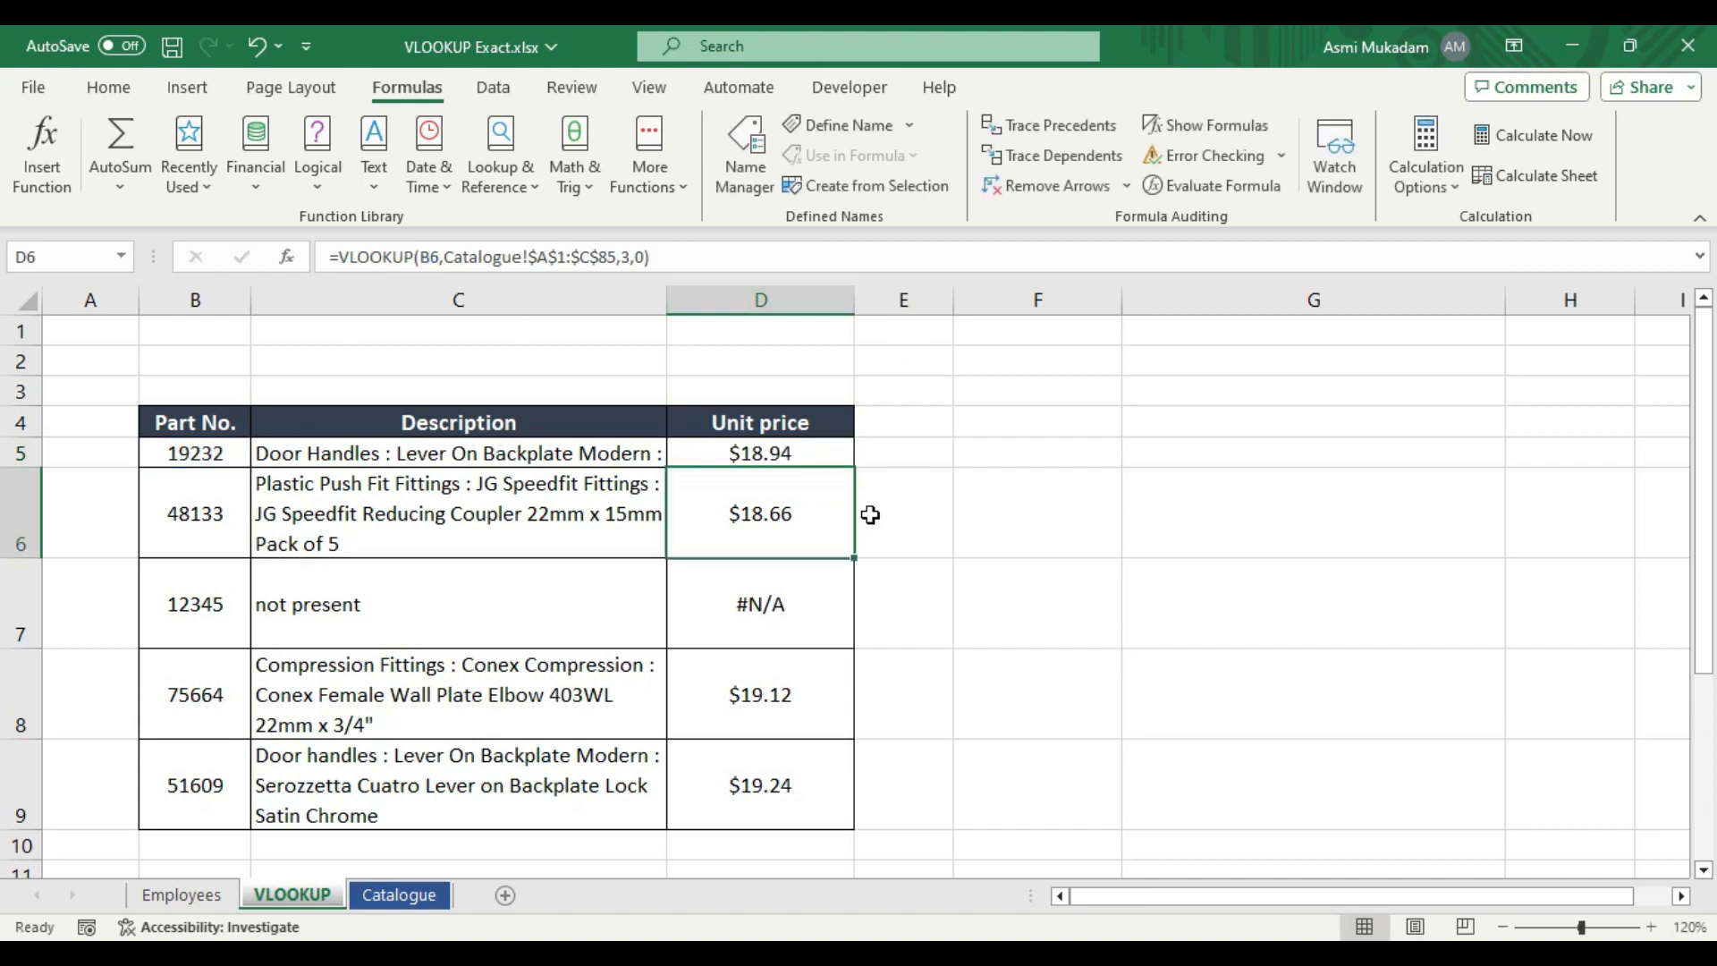
Step: Copy the IFNA formula from D5 down through D7 and deselect the range
click(832, 455)
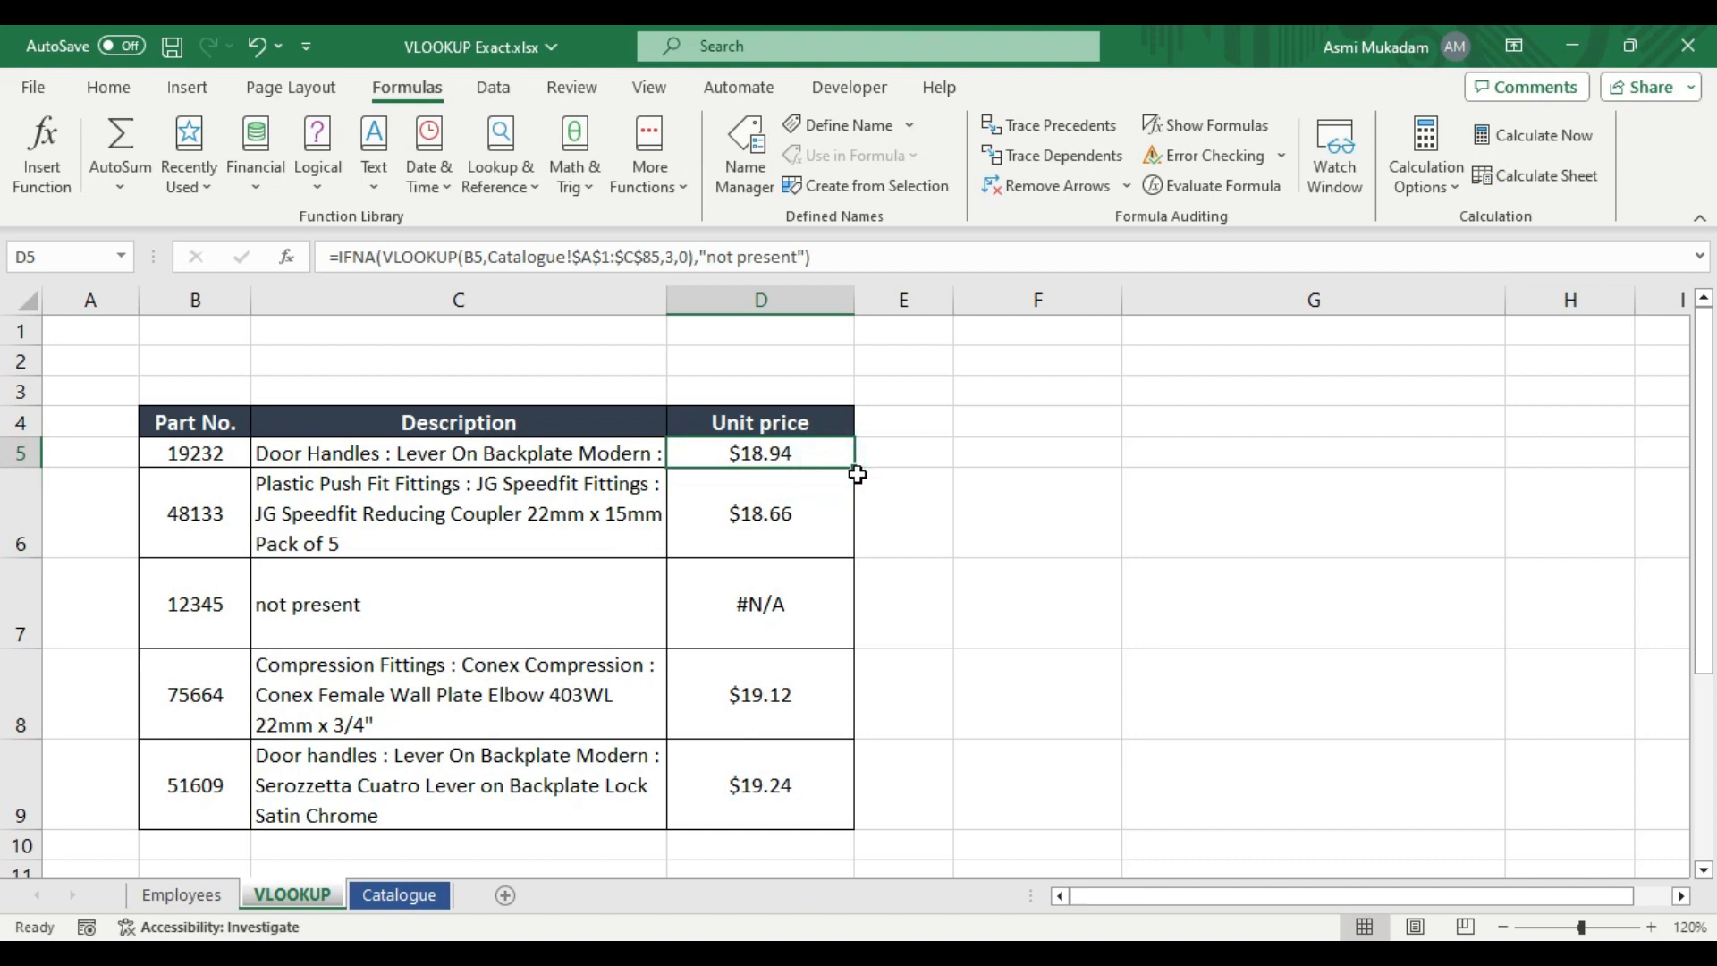
drag(853, 468, 897, 644)
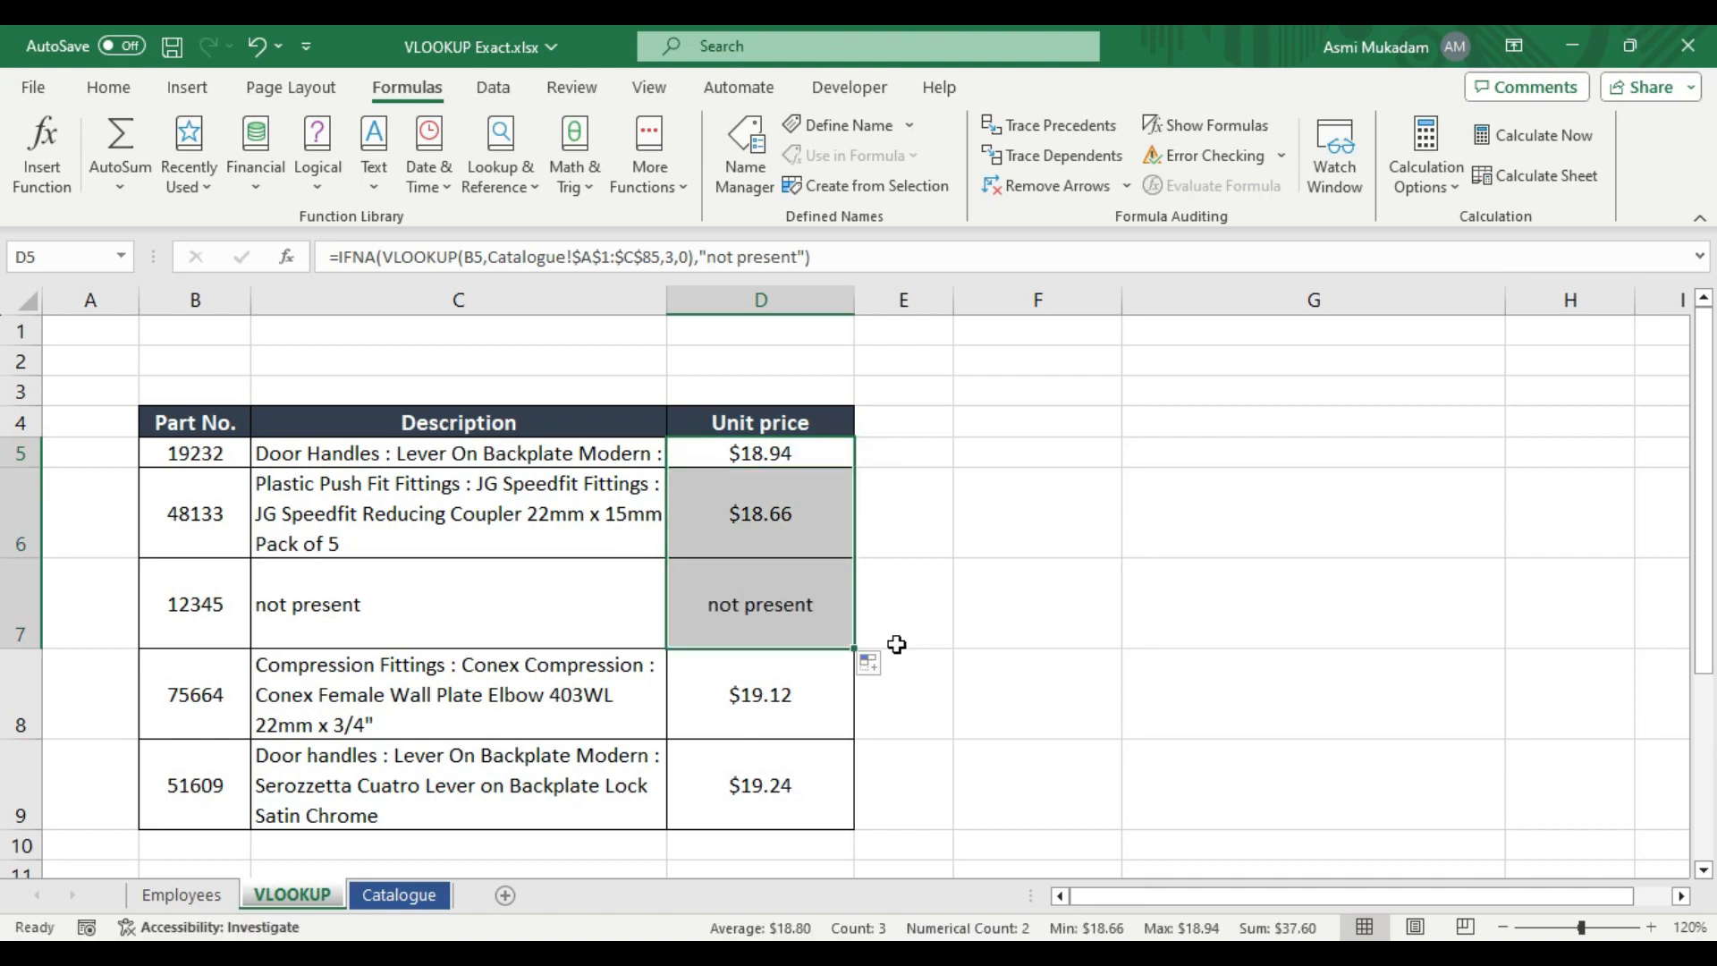
click(1044, 693)
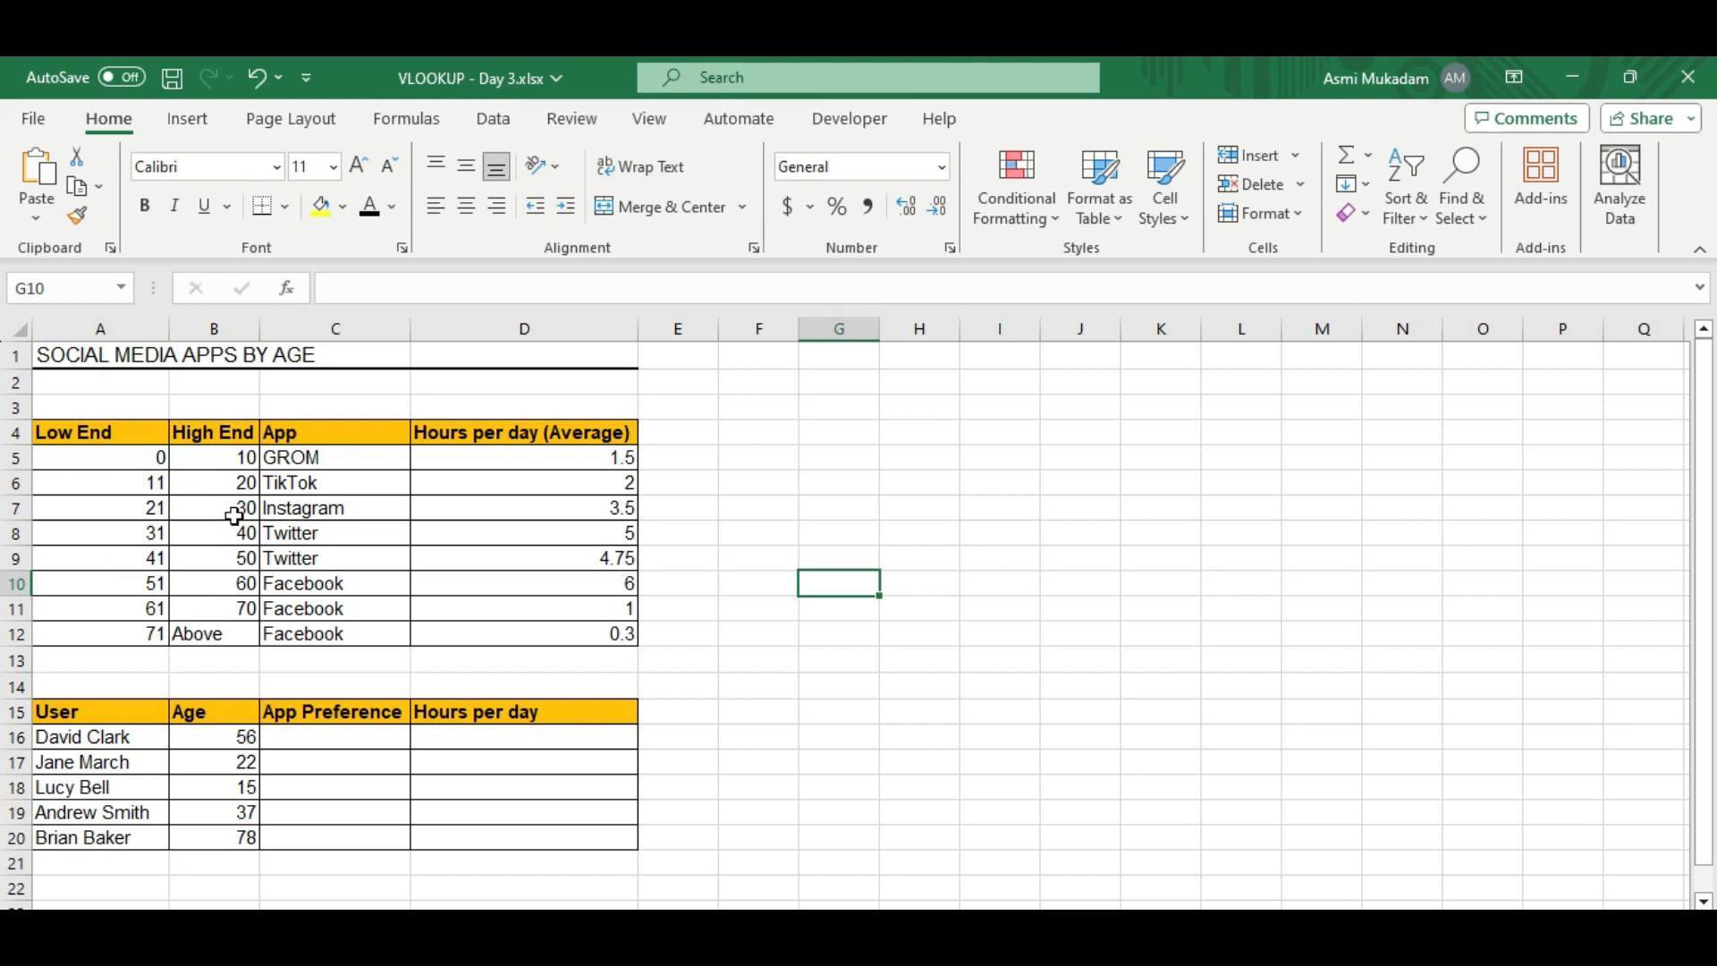
Step: In the VLOOKUP - Day 3 workbook, start a VLOOKUP in C16 under App Preference with B16 as the lookup value
click(296, 740)
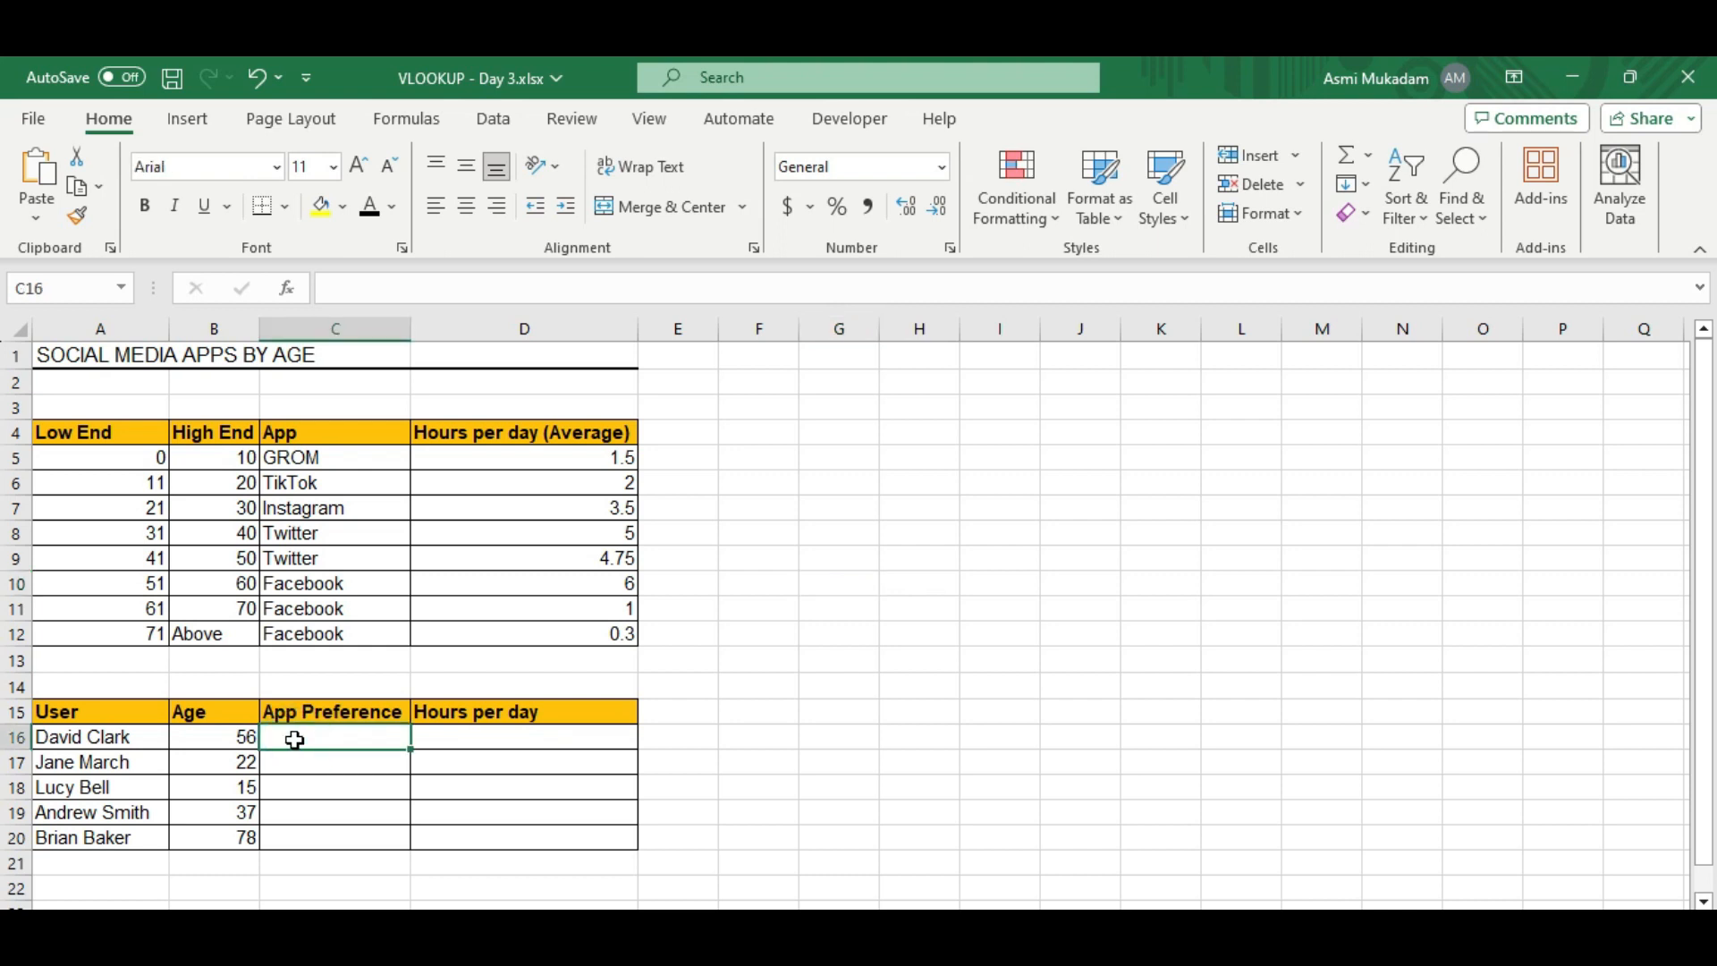
text(=vloo)
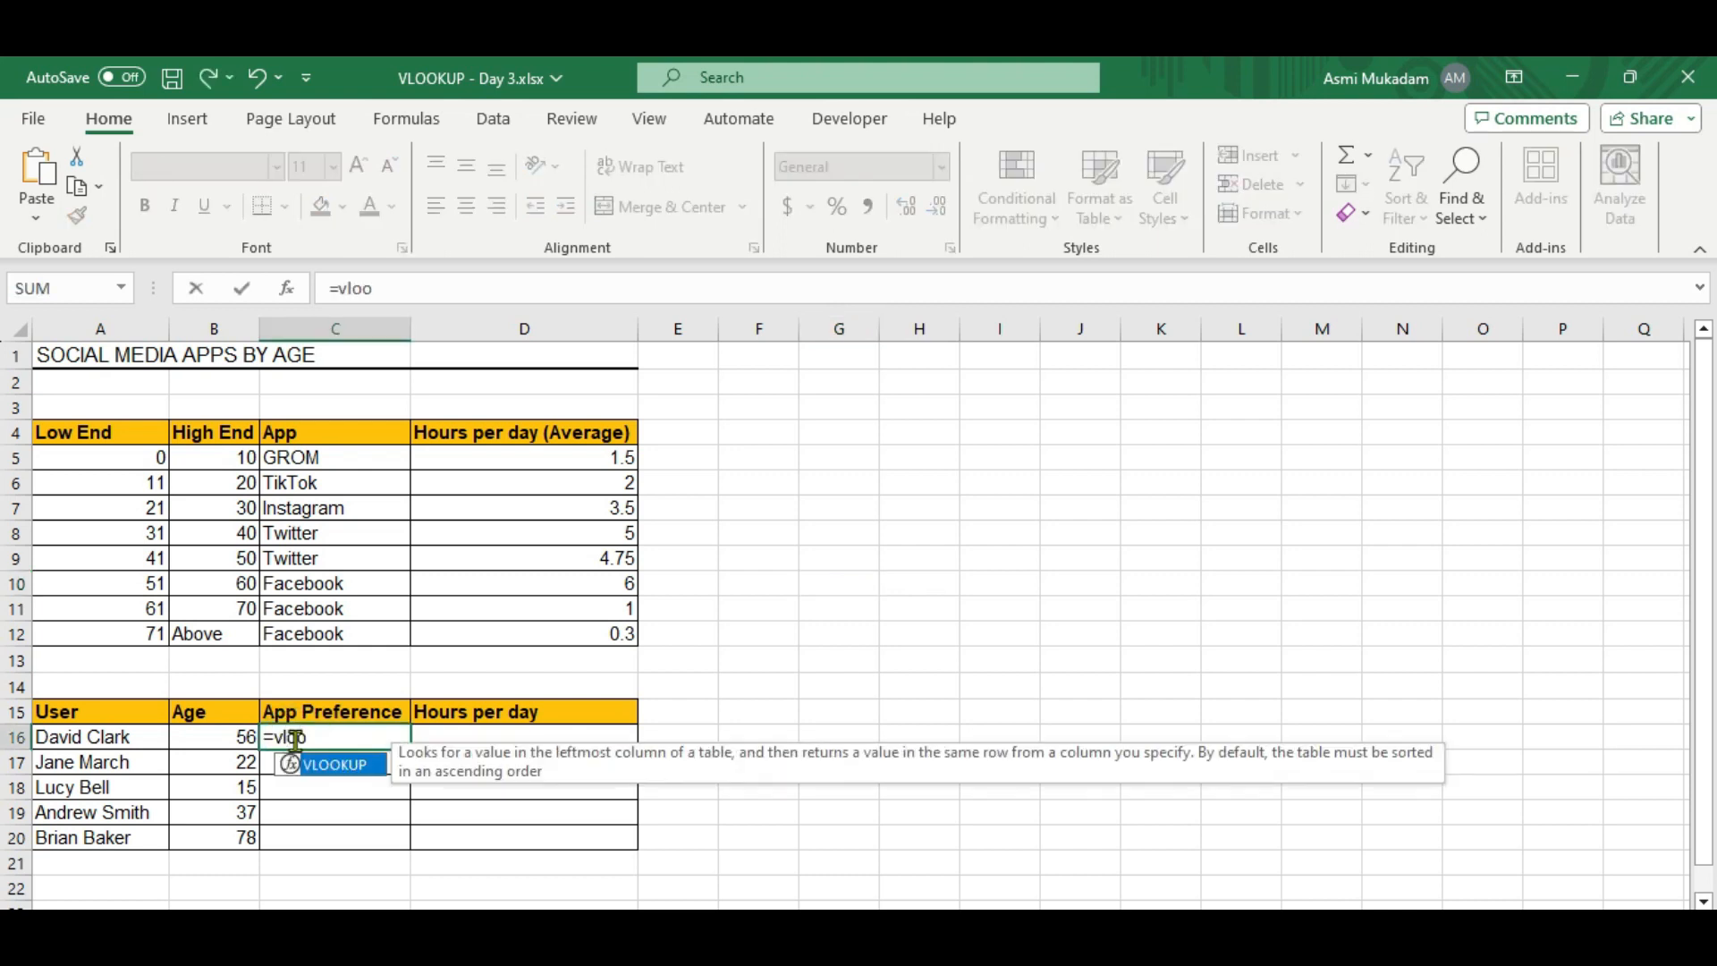
key(Tab)
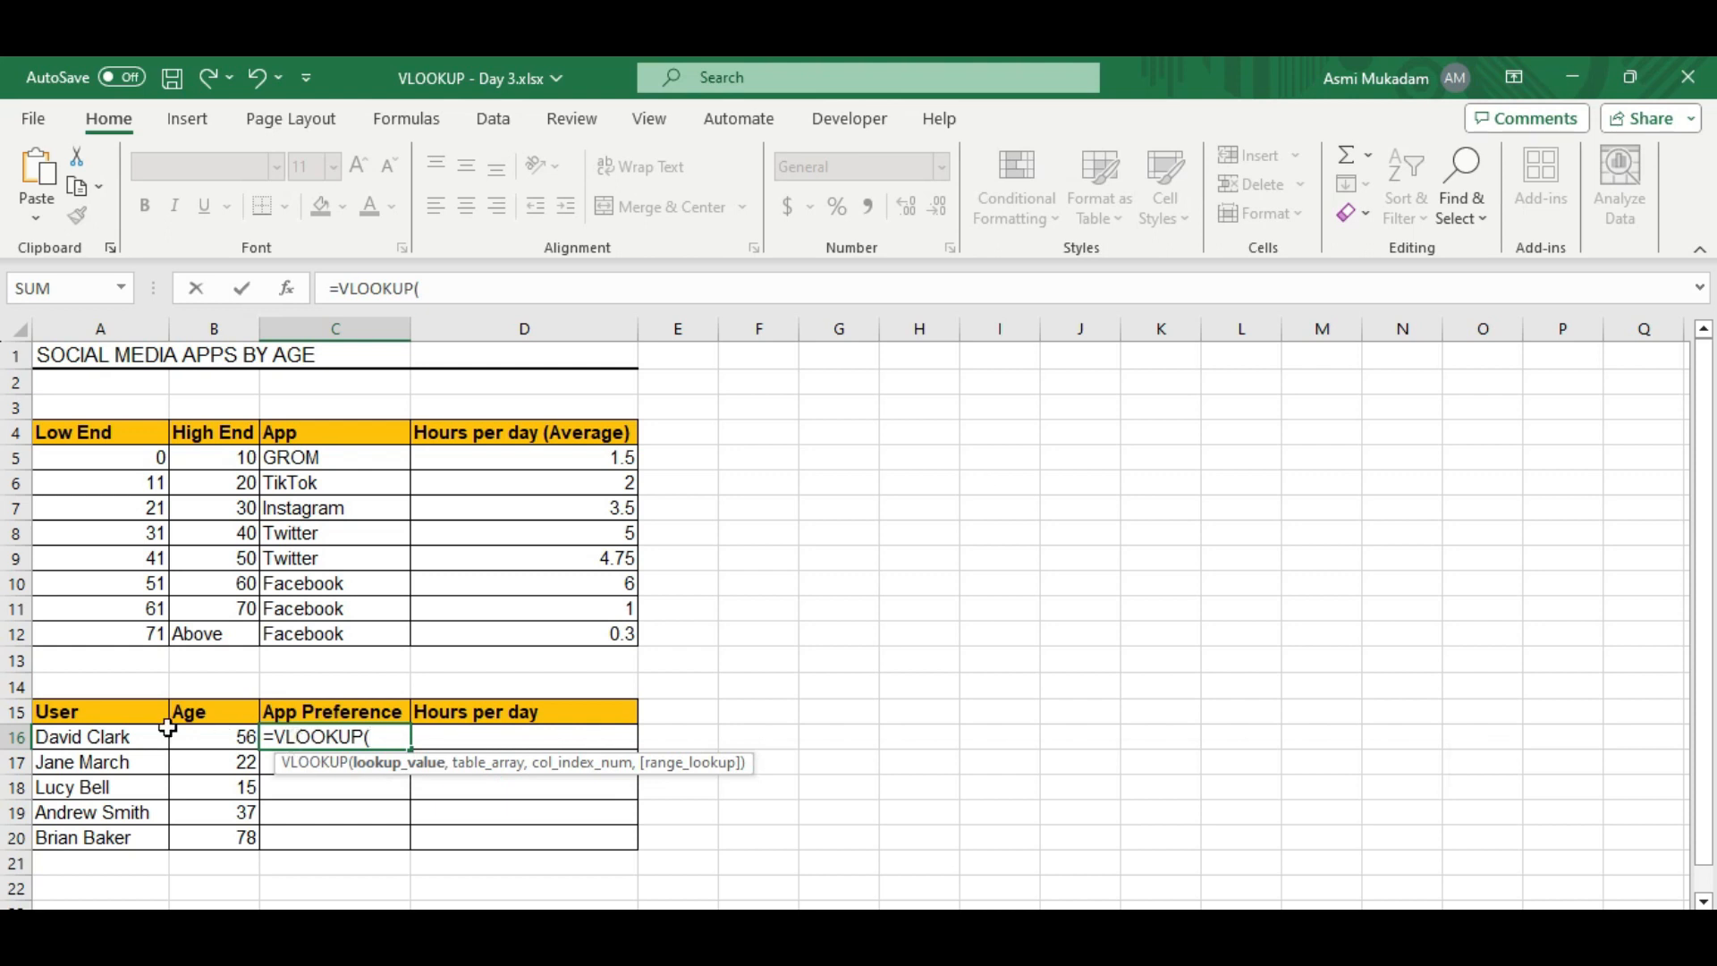
click(231, 736)
text(,)
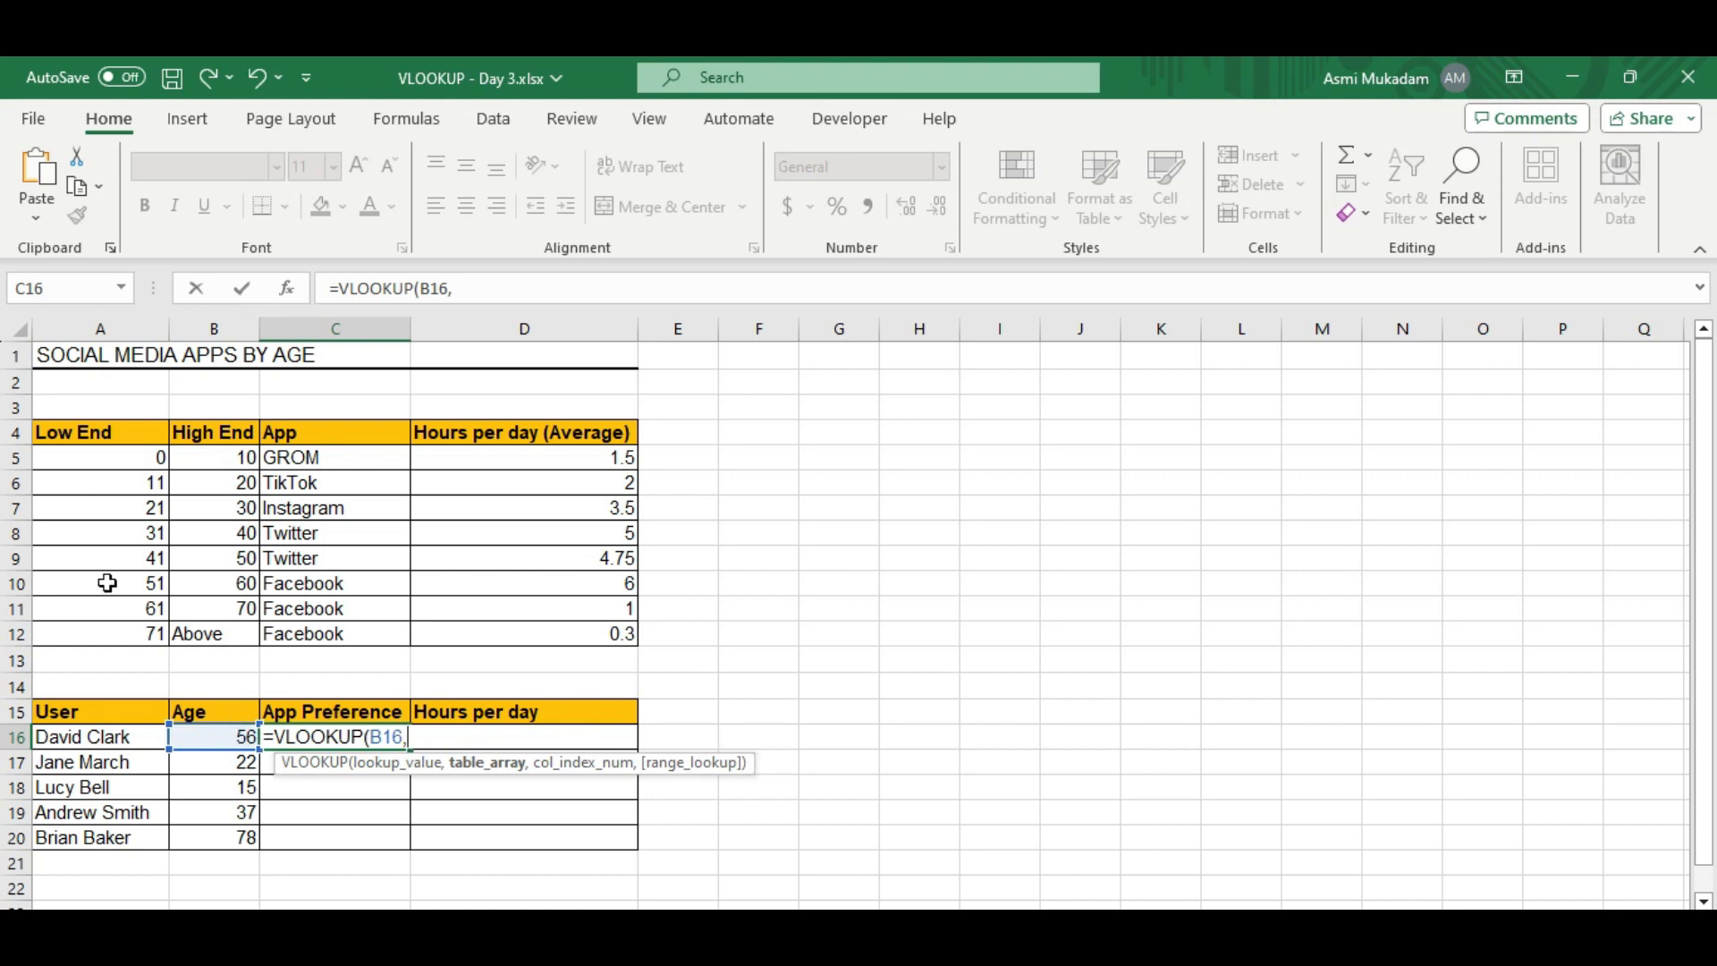
Step: Complete the C16 VLOOKUP with absolute table range $A$4:$D$12, column index 3 and TRUE for approximate match
drag(71, 433, 560, 633)
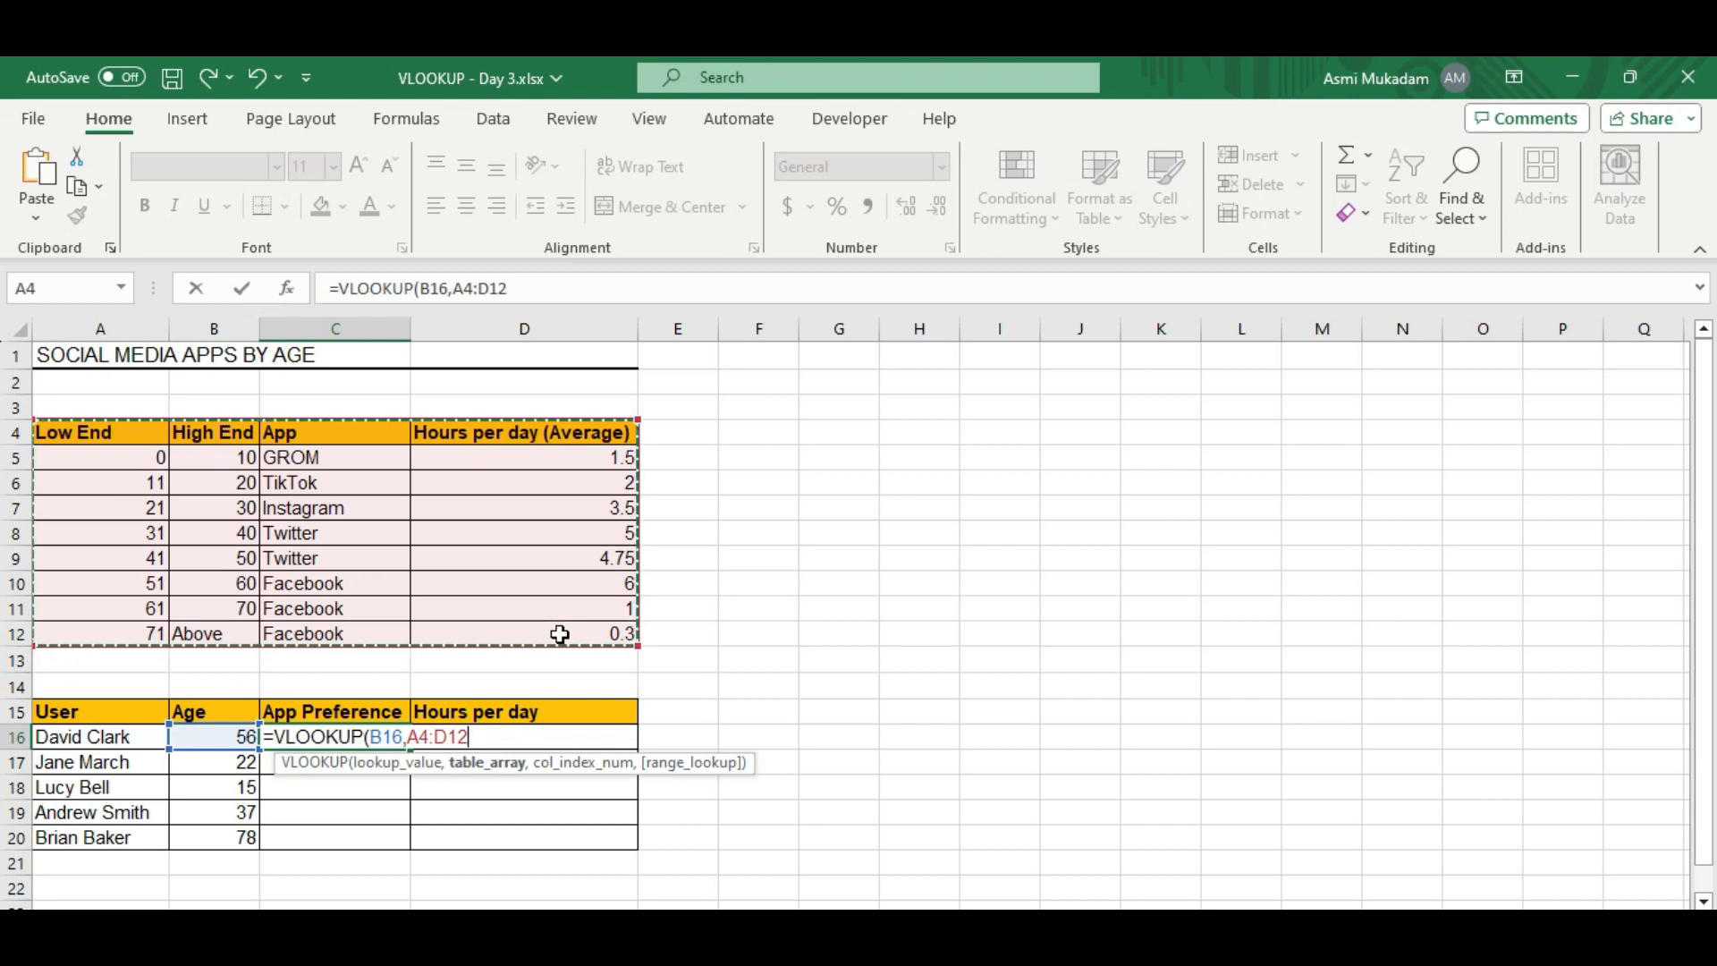
key(F4)
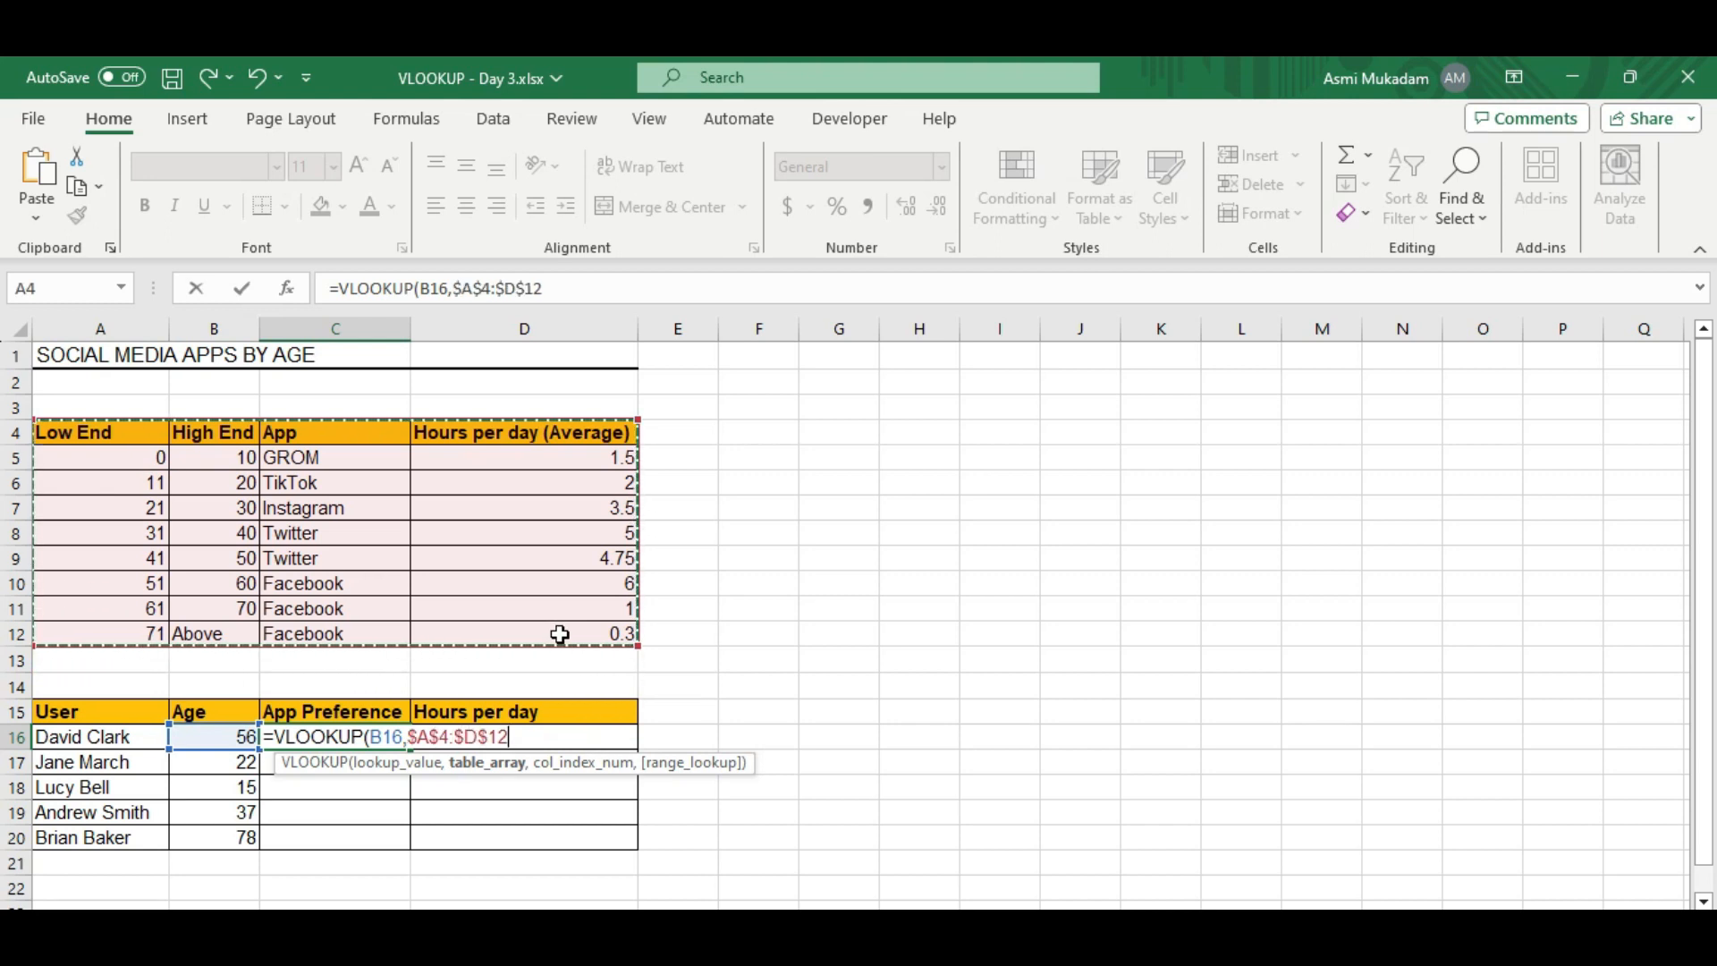
text(,)
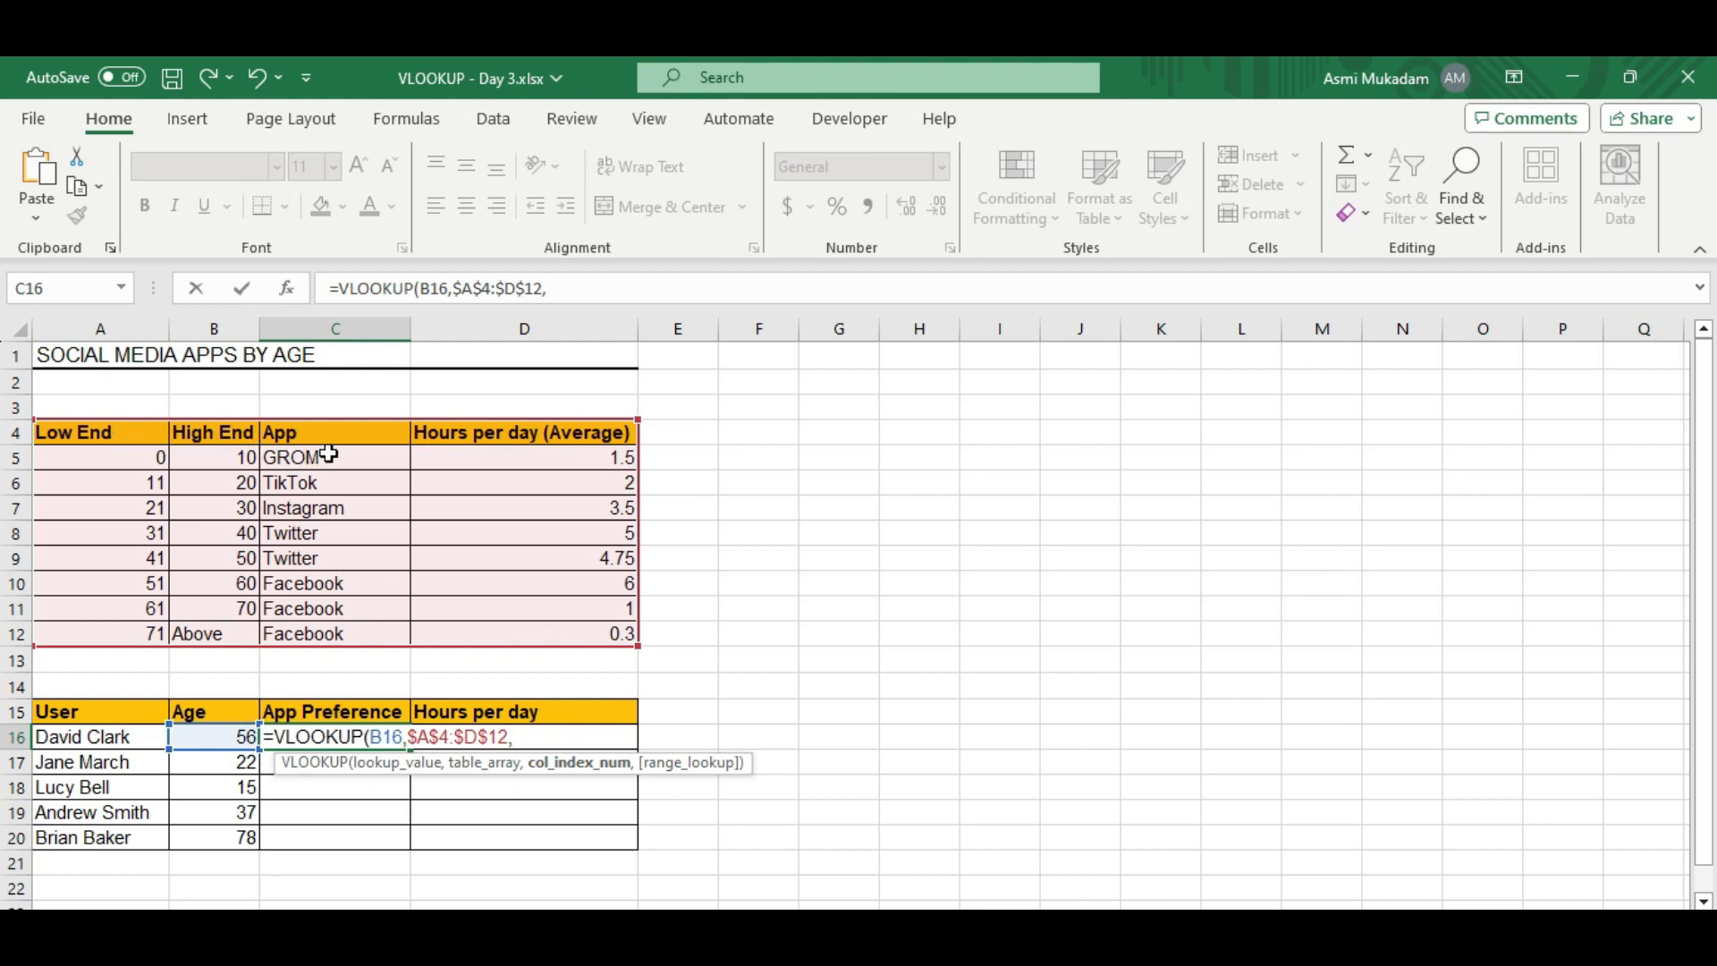
text(3,)
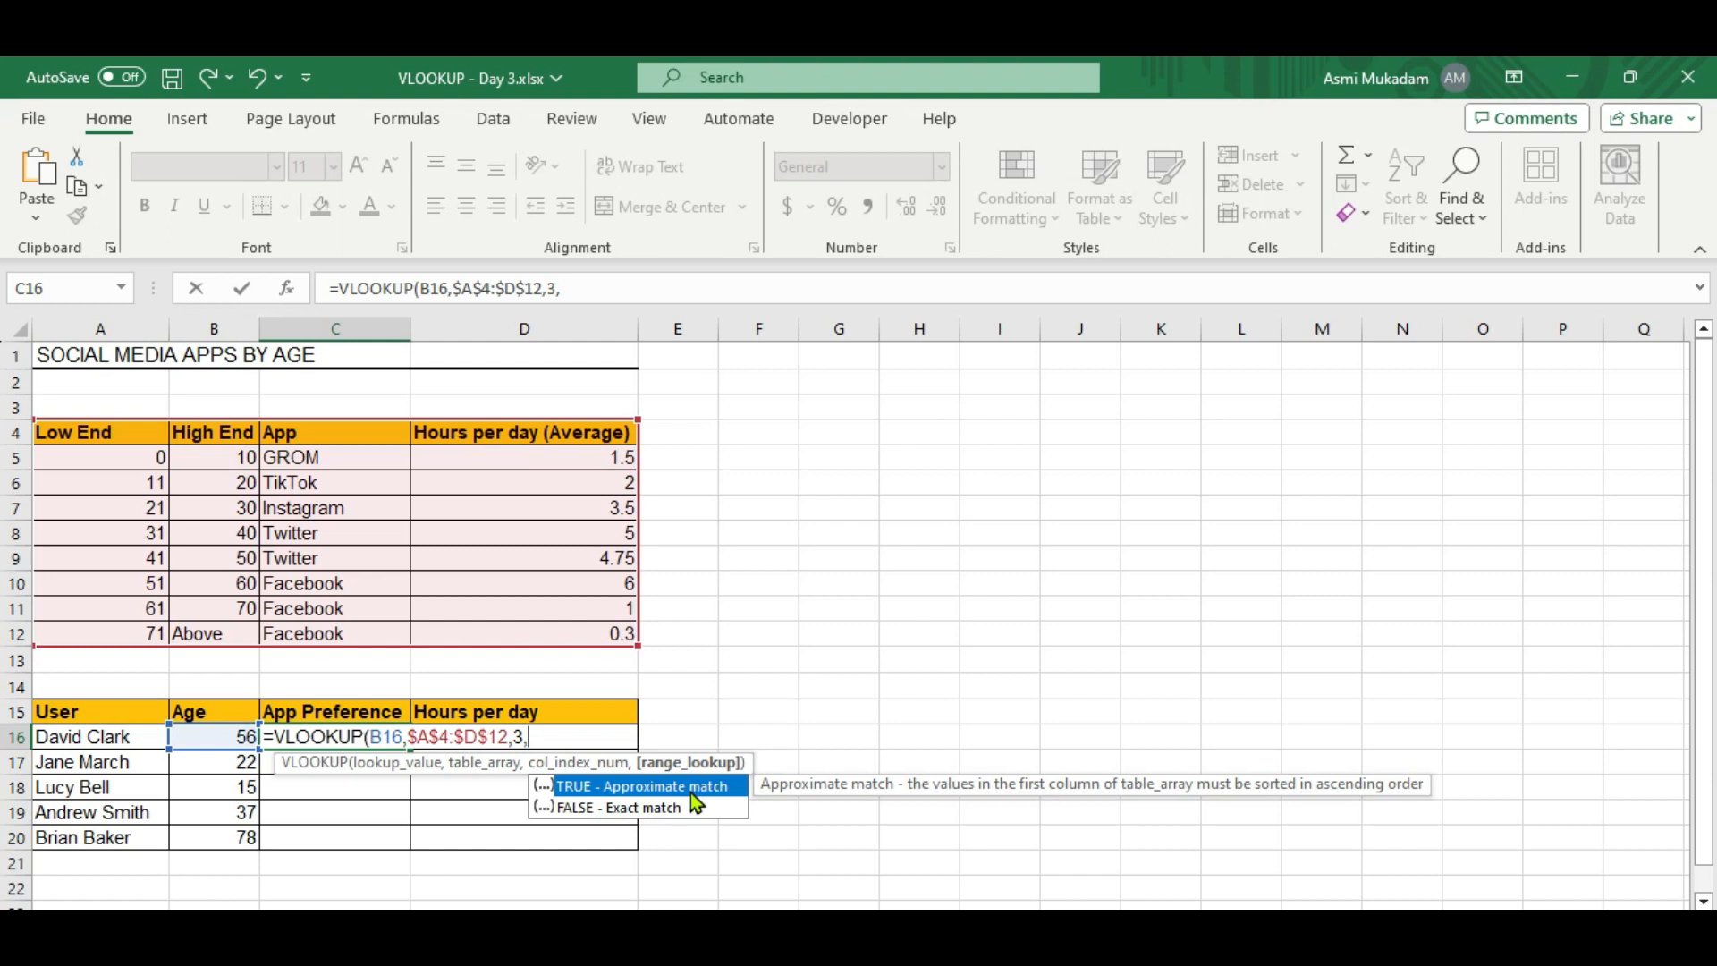
key(Tab)
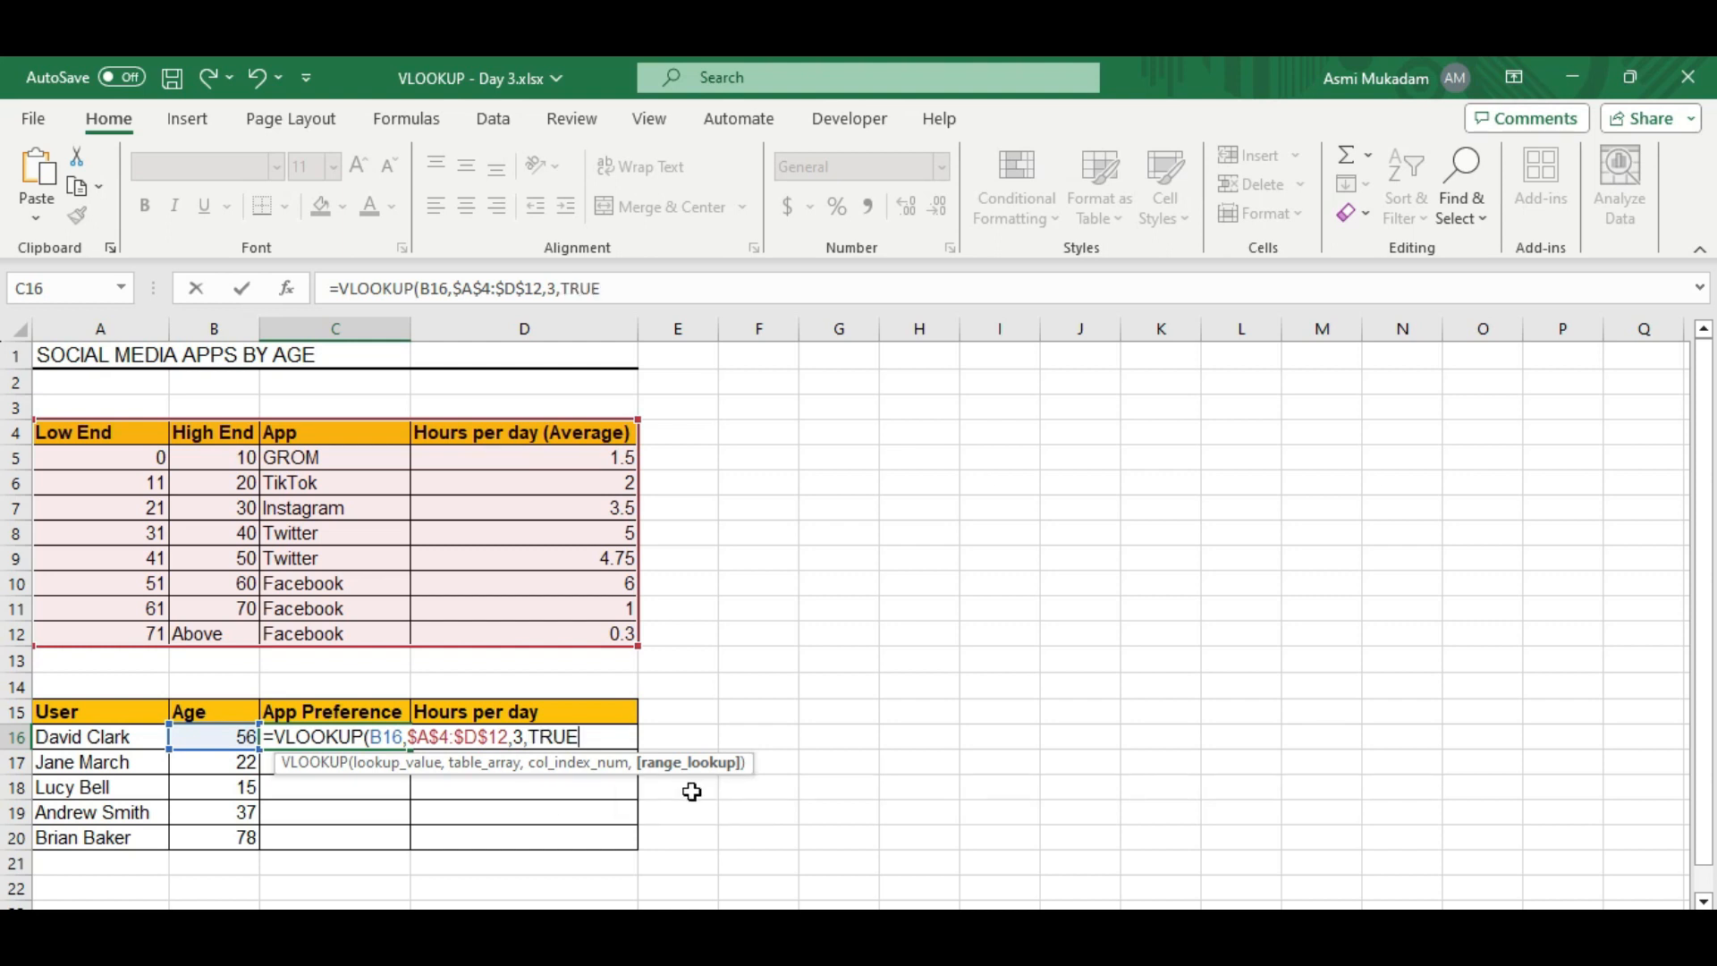
text())
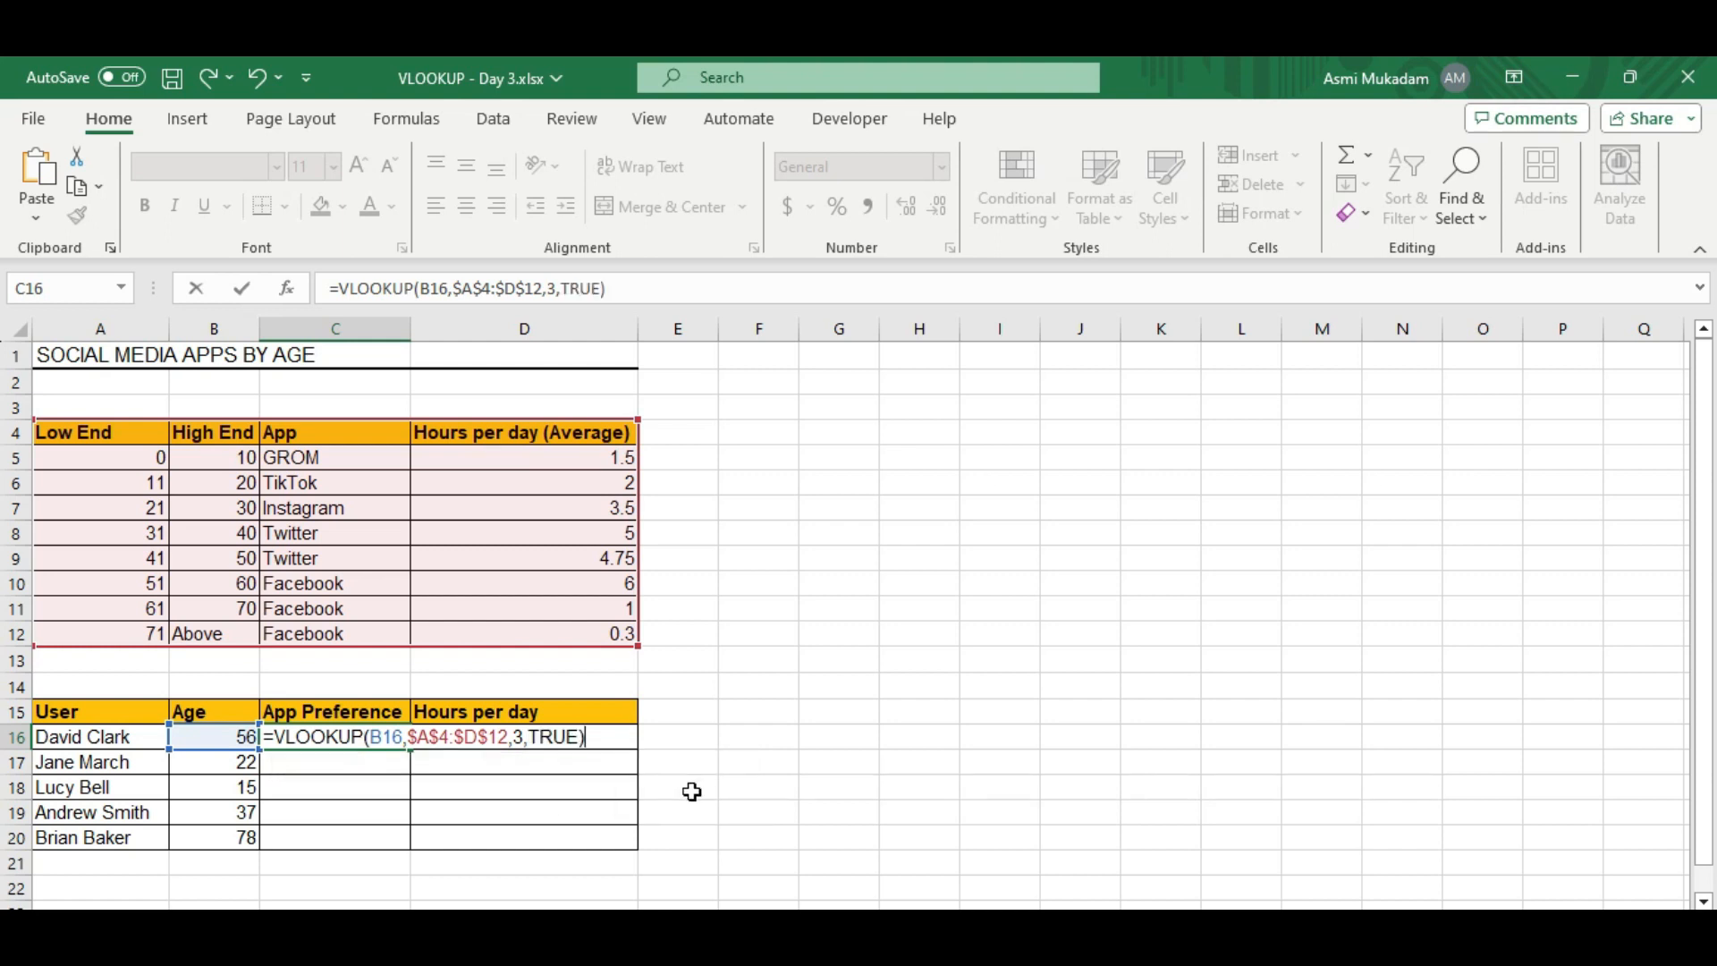
key(Return)
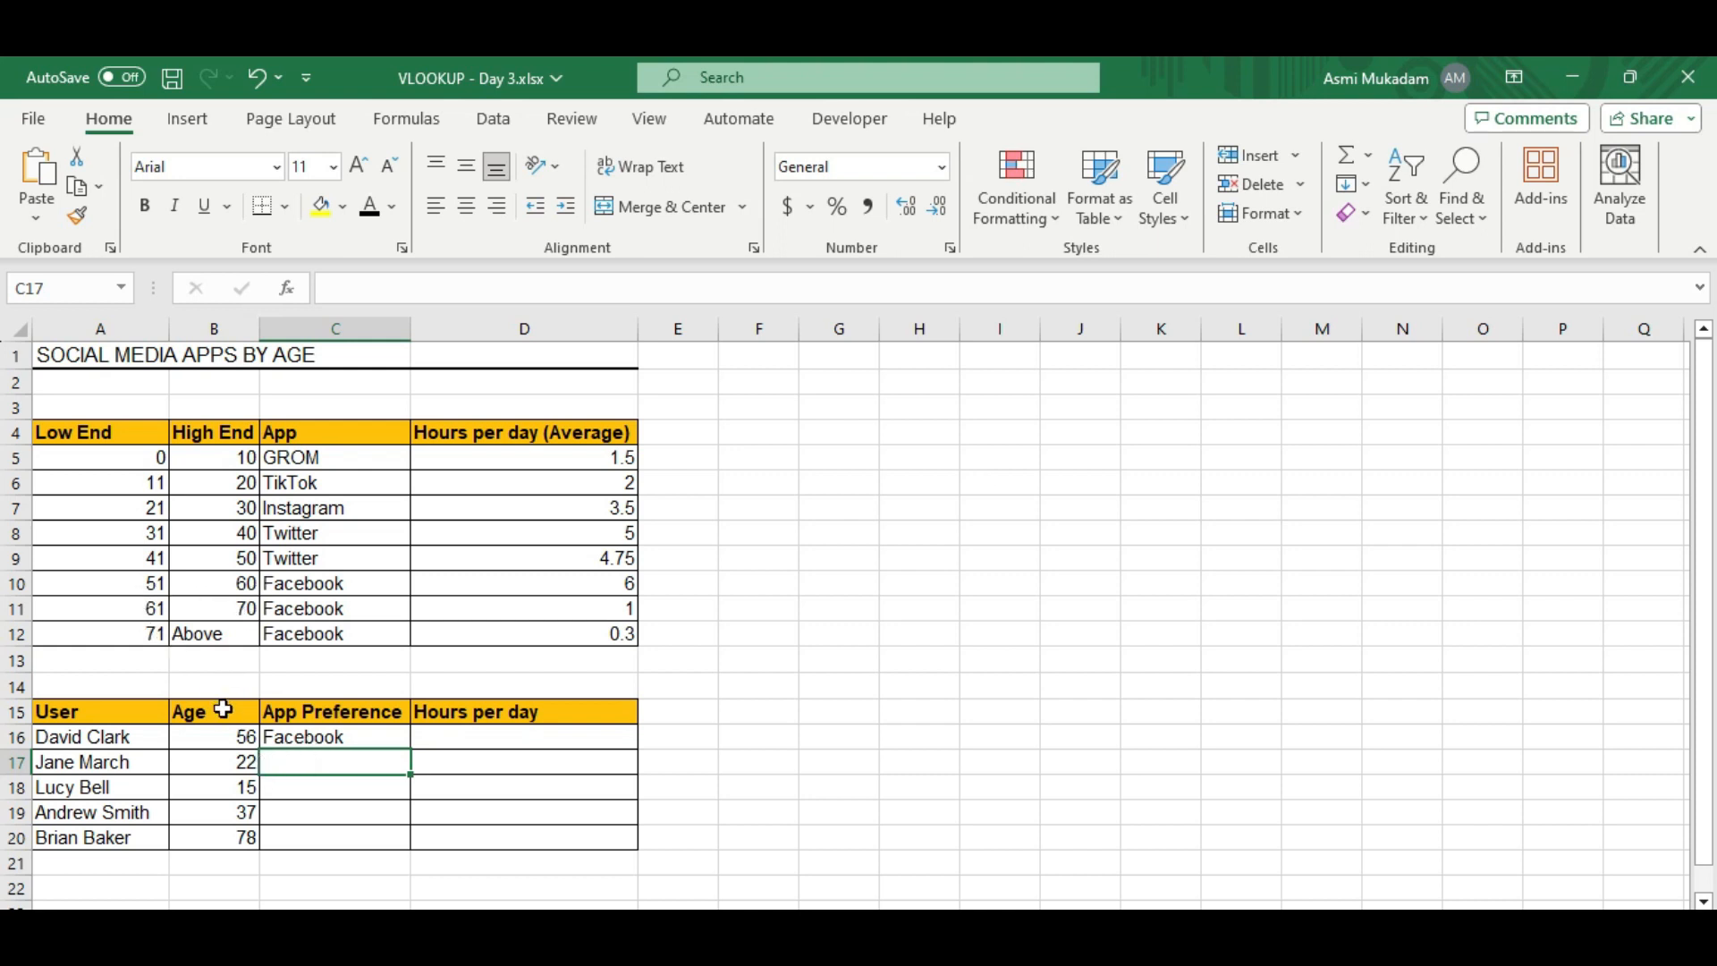
Step: Check the age range in row 10, and fill the App Preference formula from C16 down through C20
drag(141, 590, 234, 588)
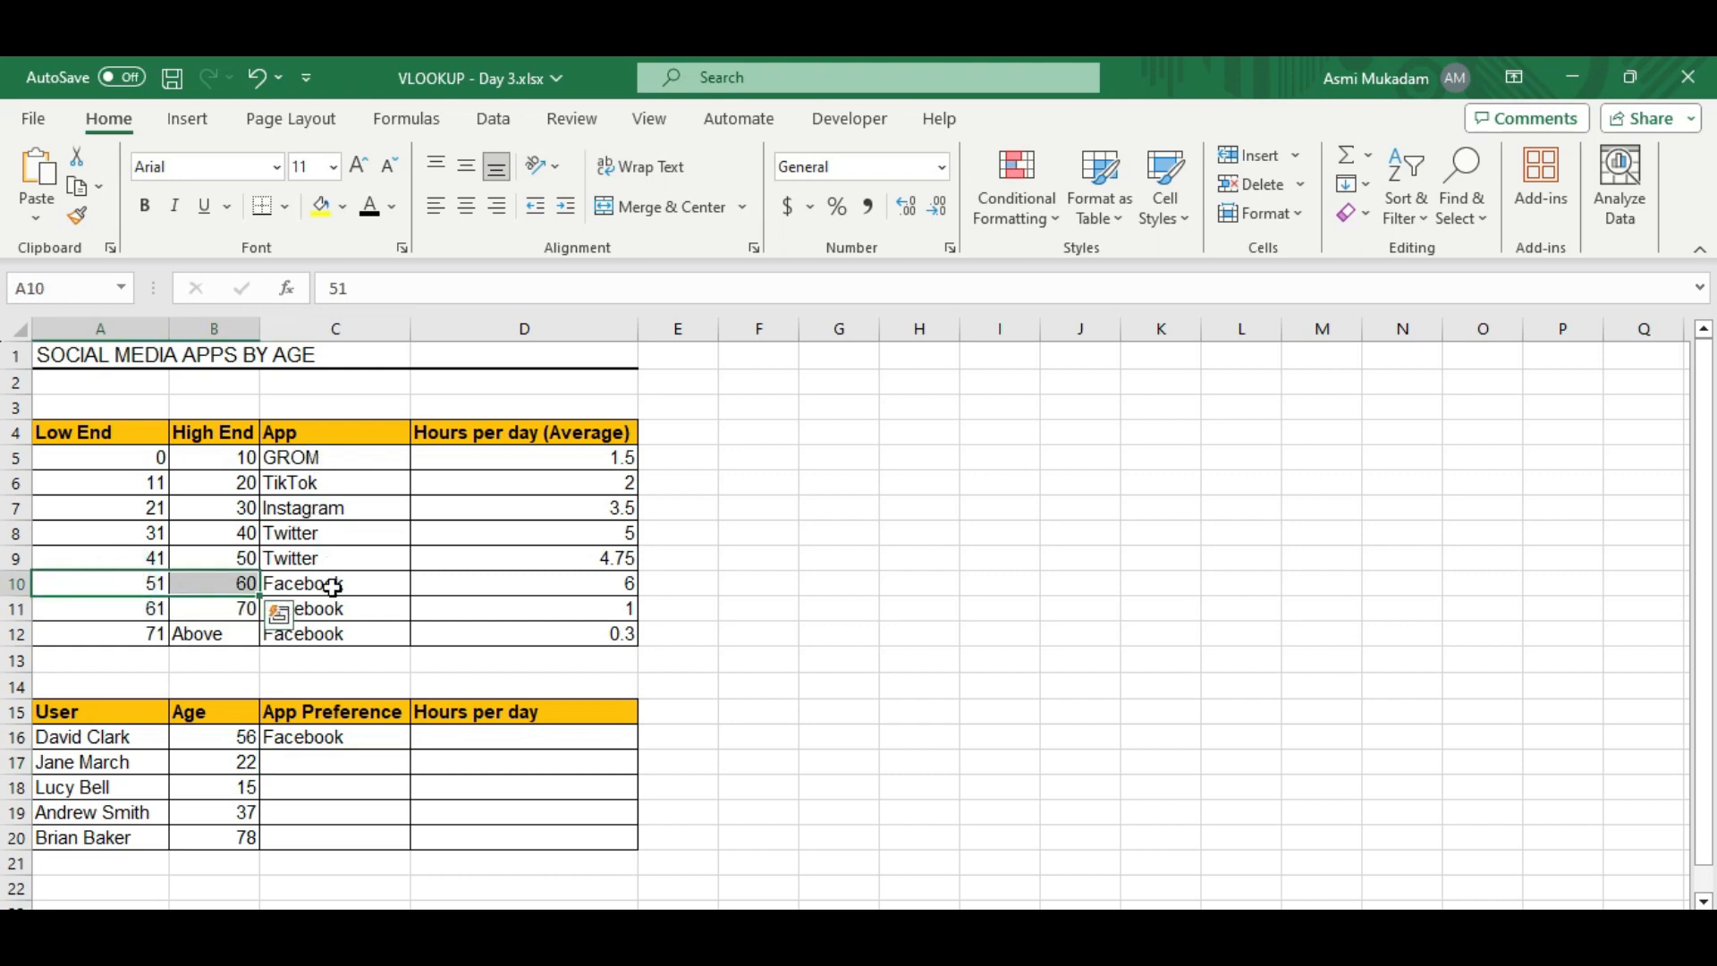
click(353, 736)
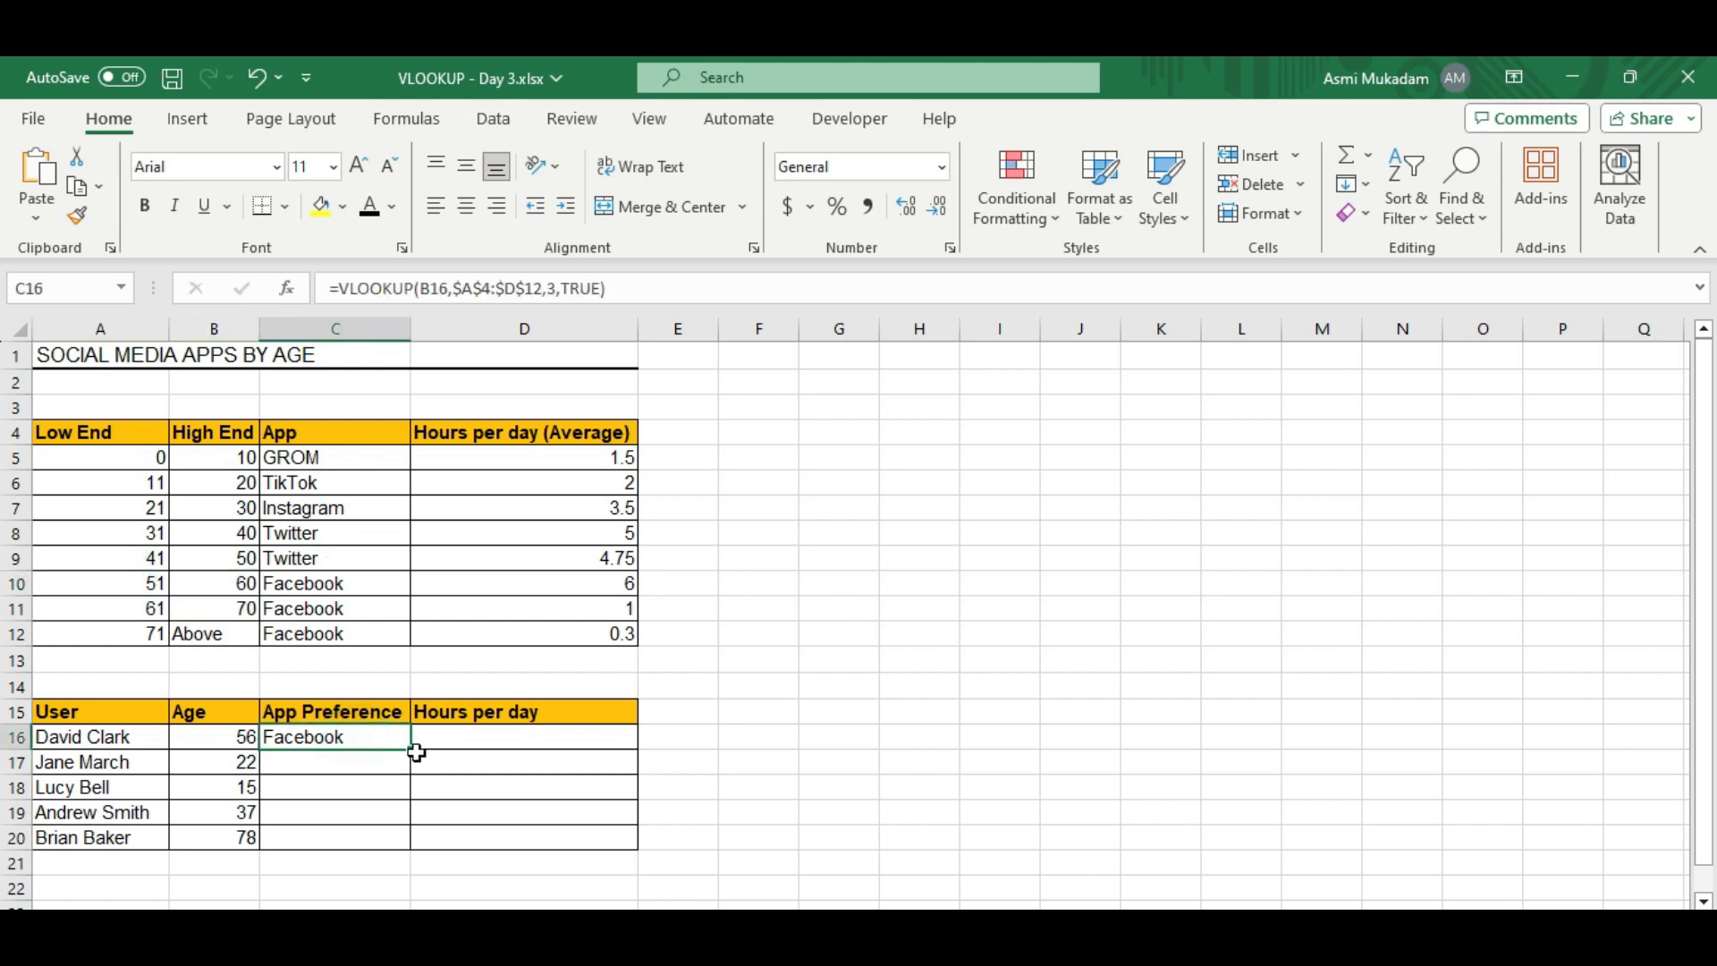
drag(413, 751, 414, 850)
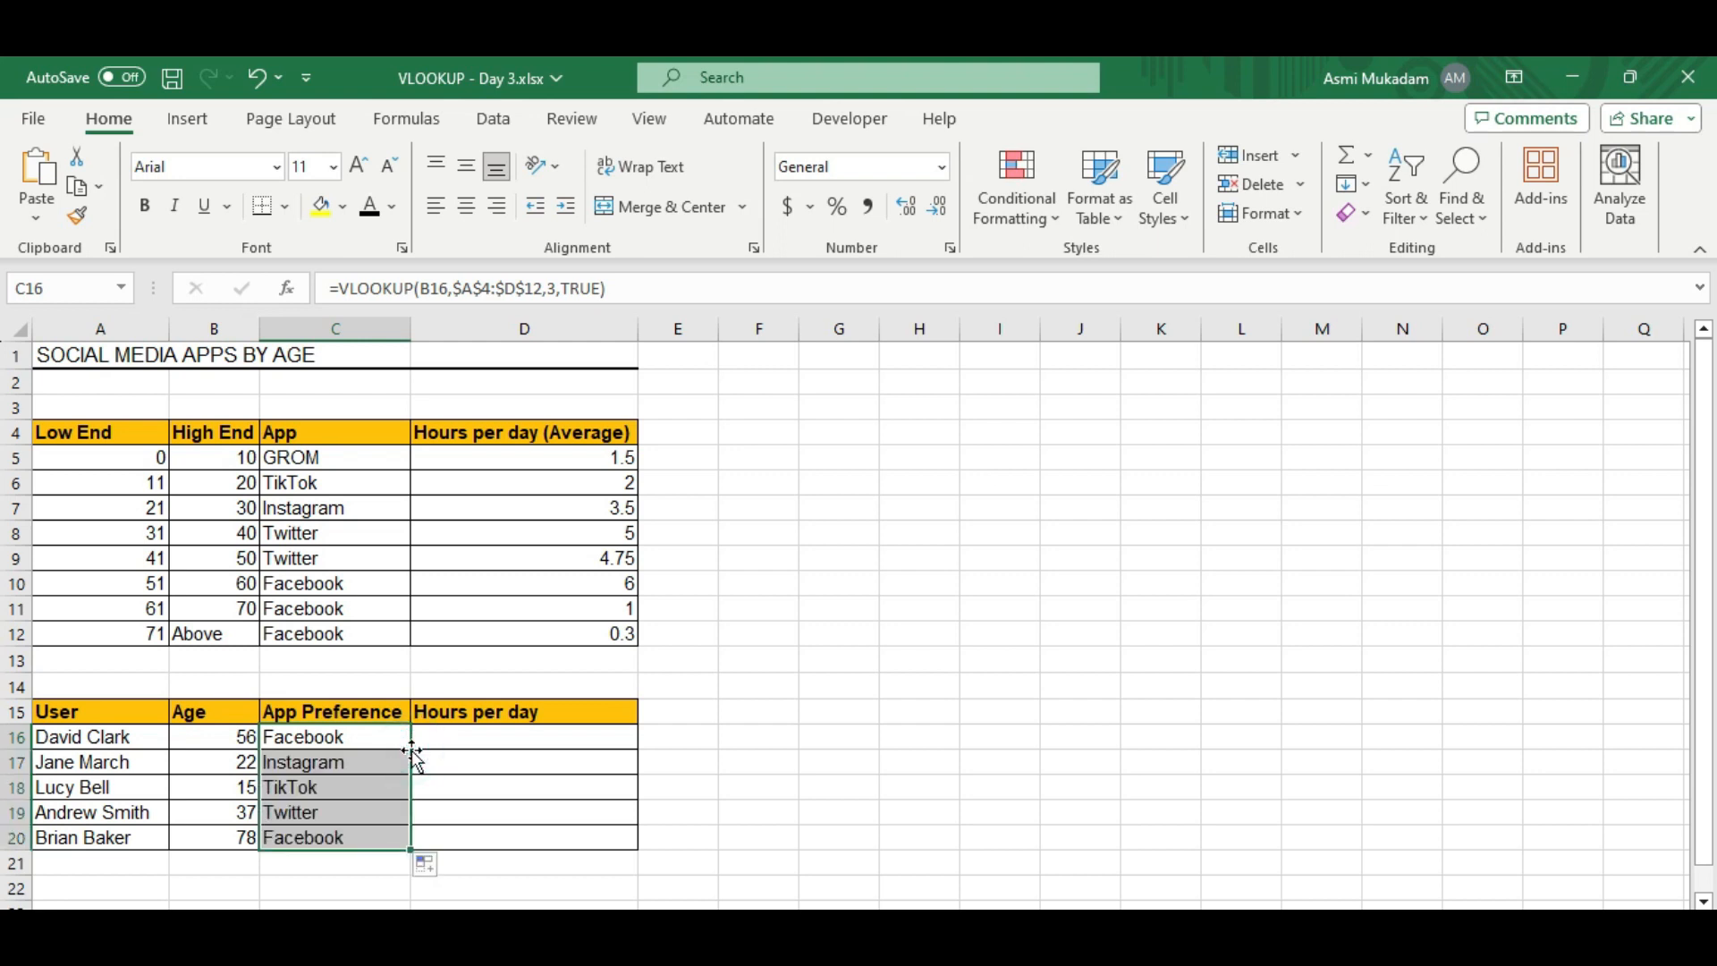
Step: In D16 under Hours per day, enter a VLOOKUP of B16 in $A$4:$D$12 with column index 4 and range lookup 1
click(457, 736)
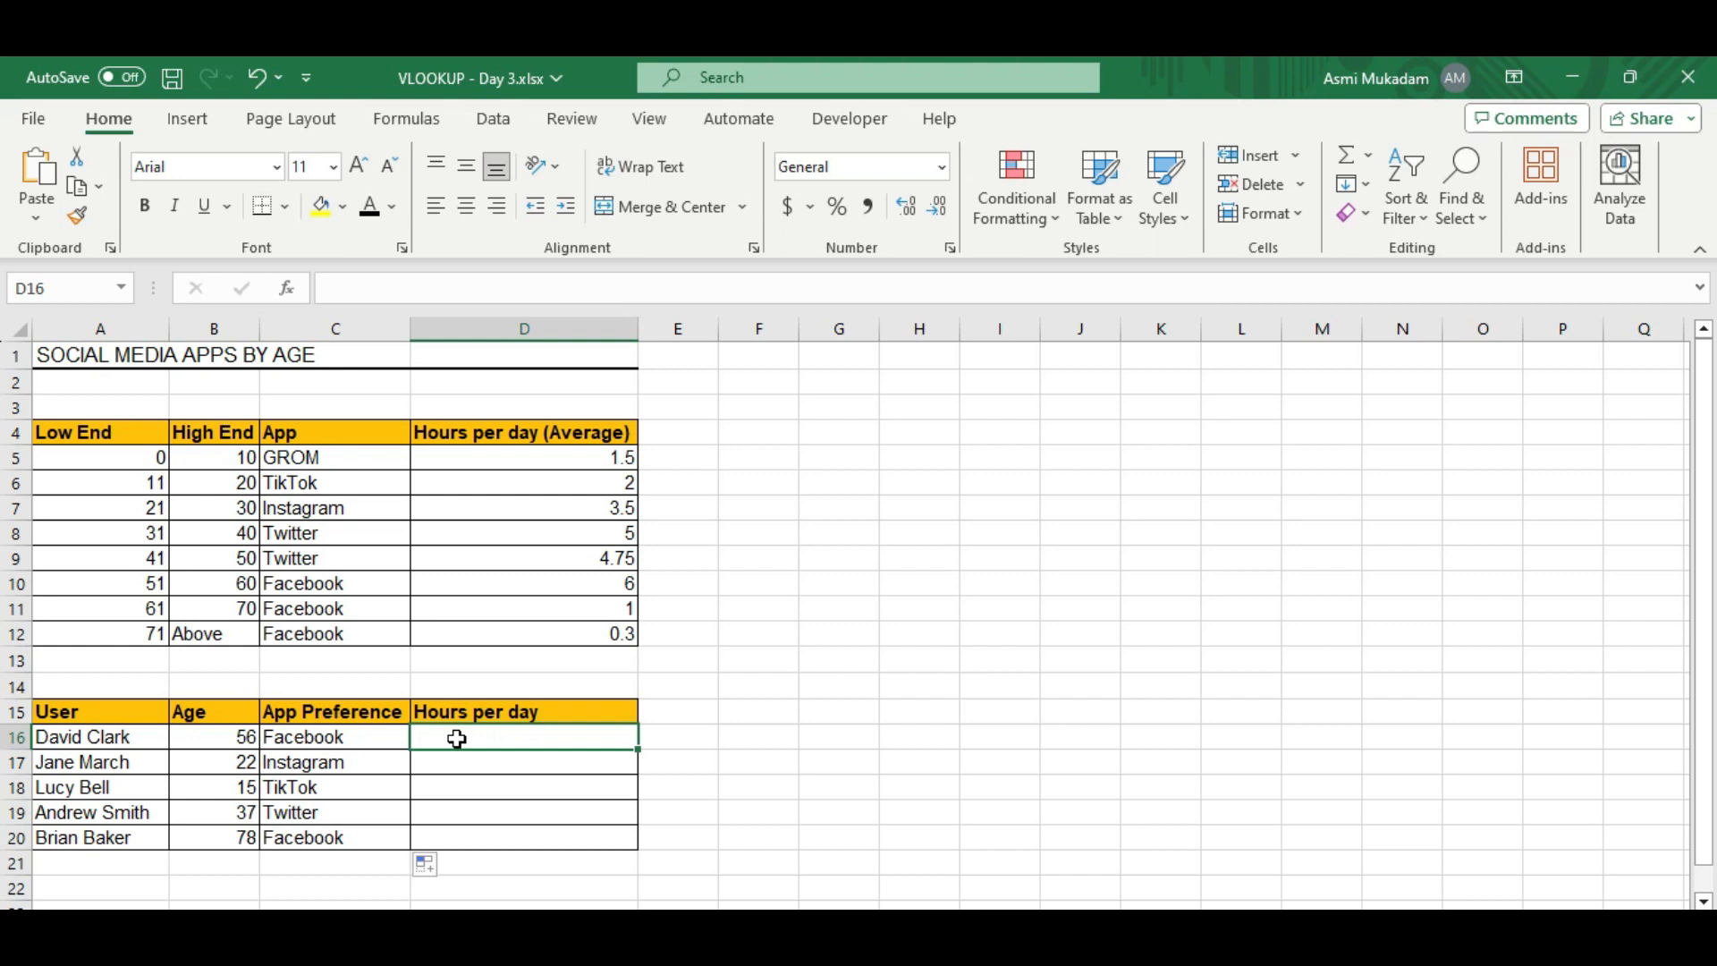
text(=vlo)
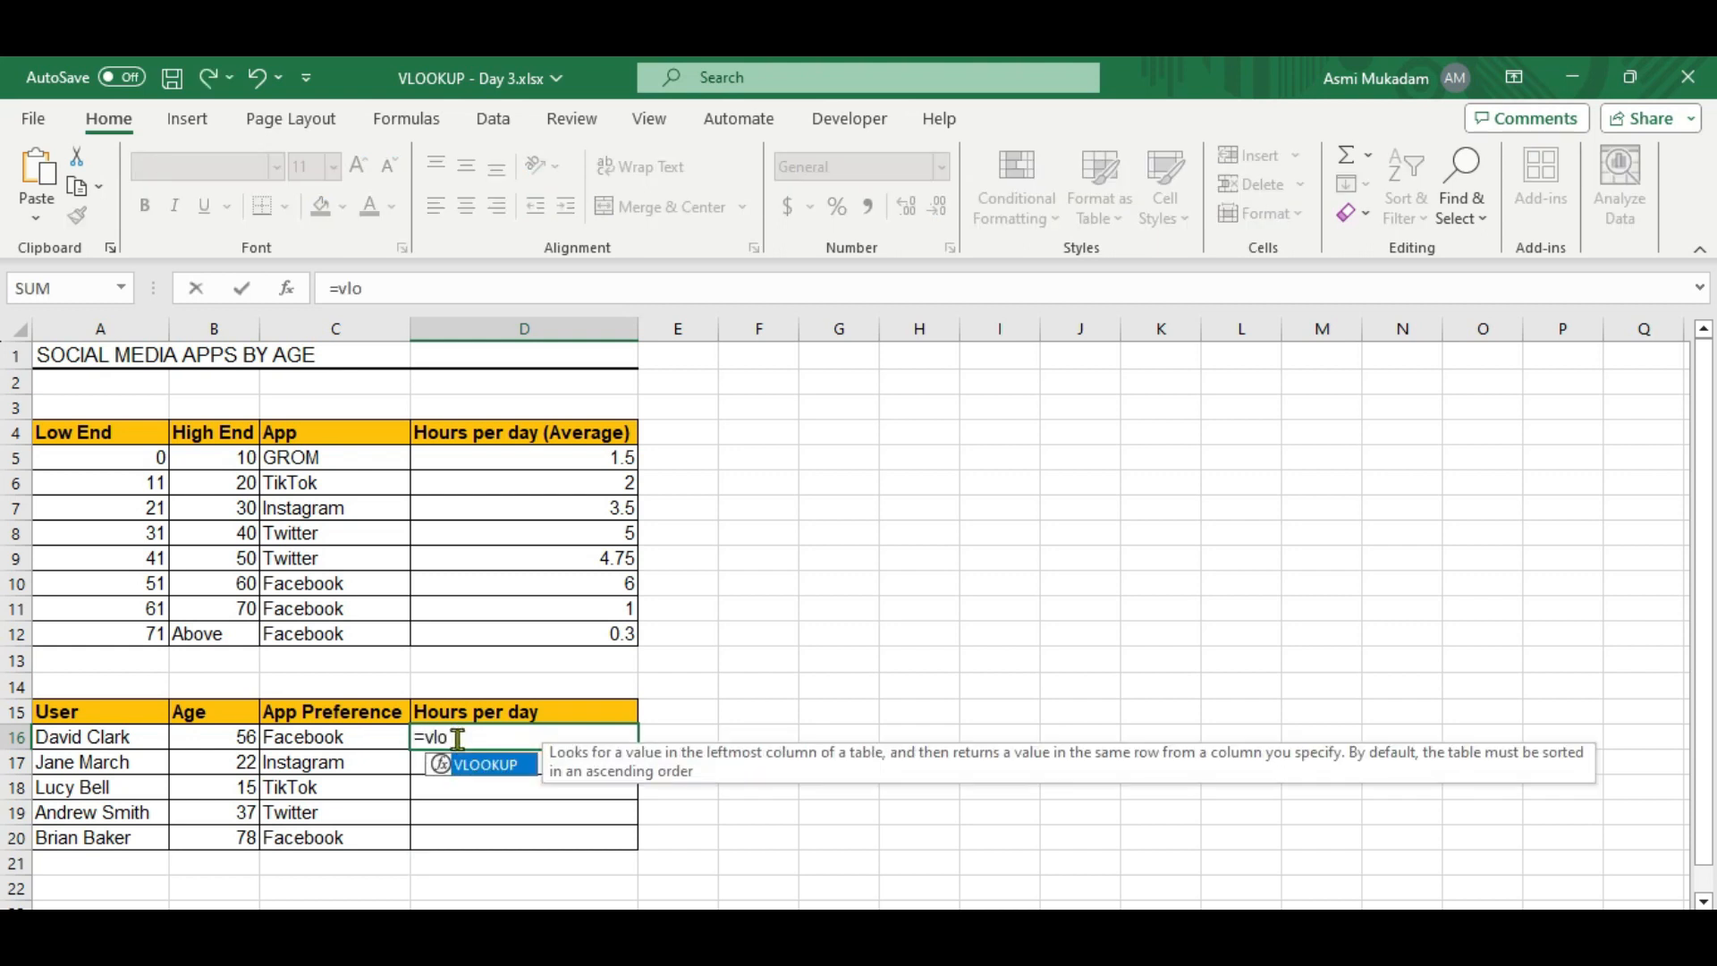
key(Tab)
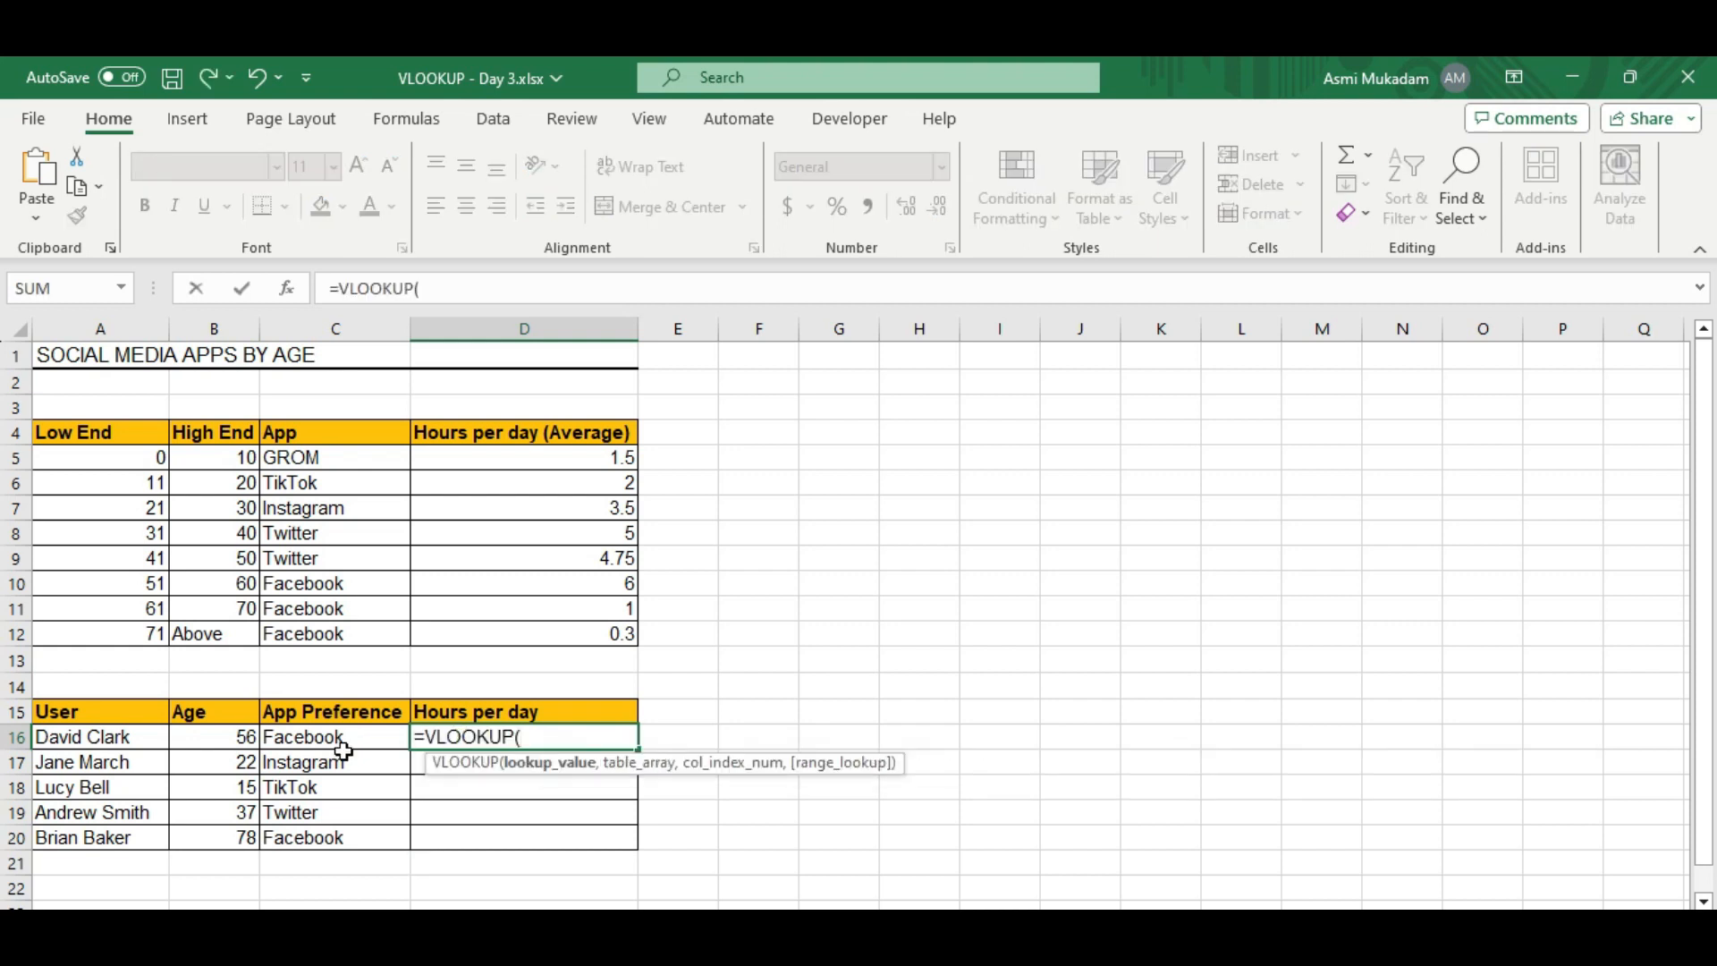
click(242, 739)
text(,)
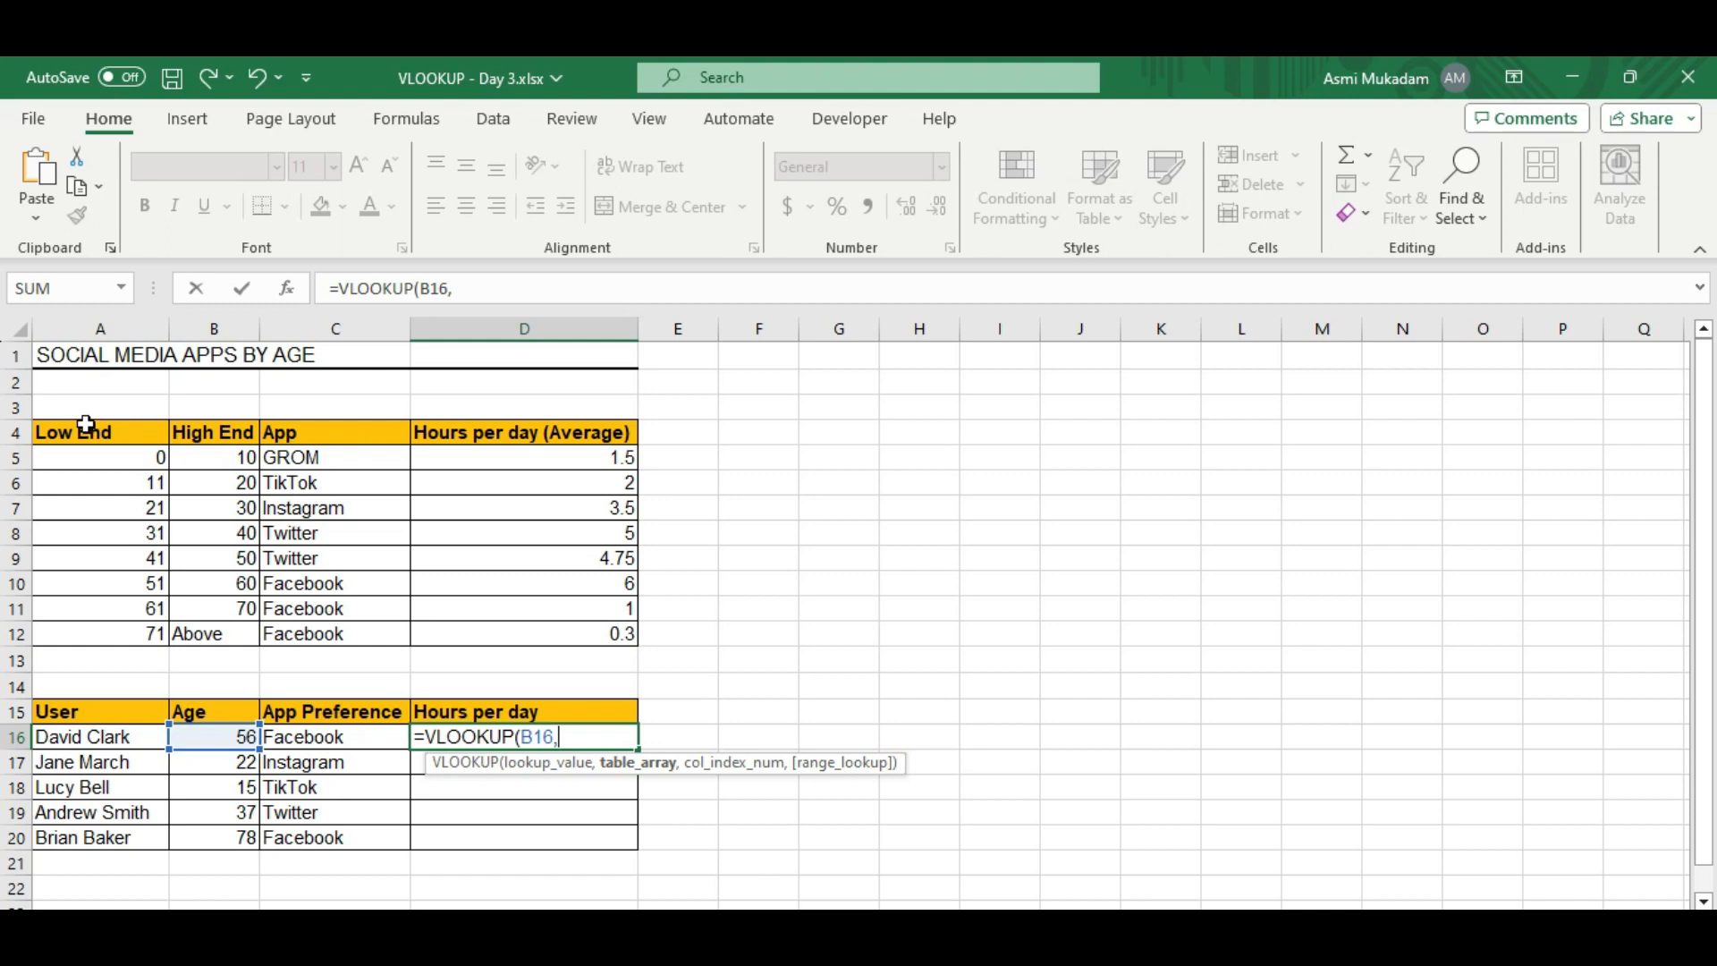
drag(85, 433, 493, 644)
key(F4)
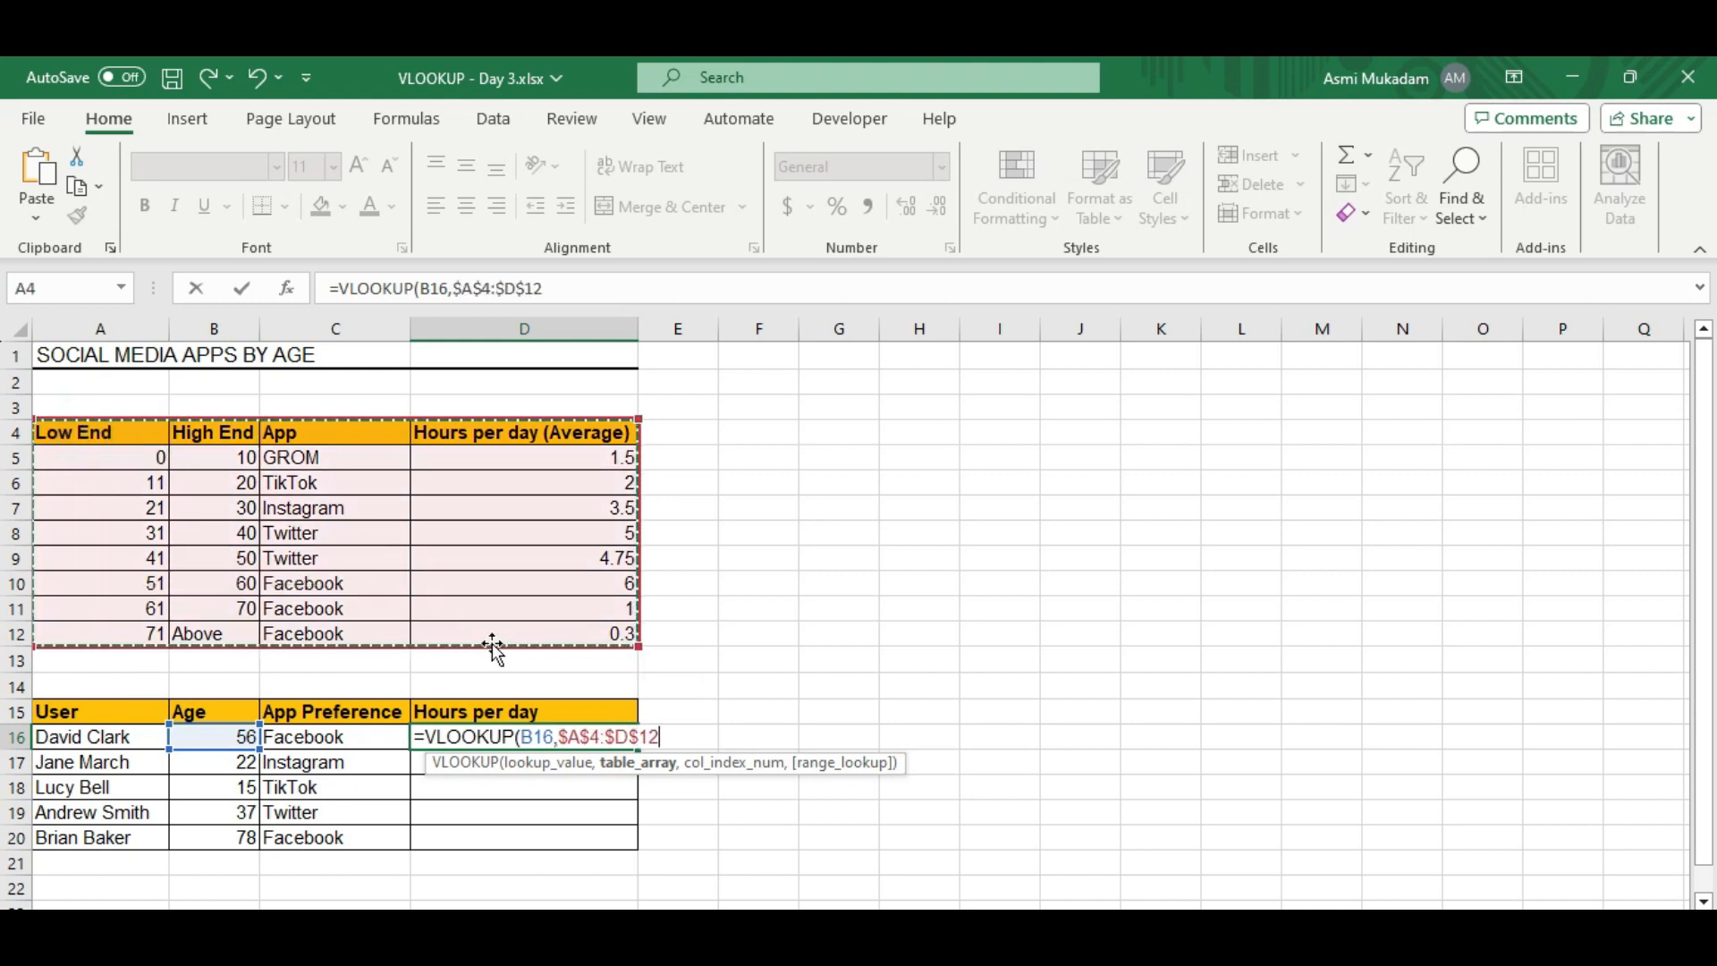
text(,)
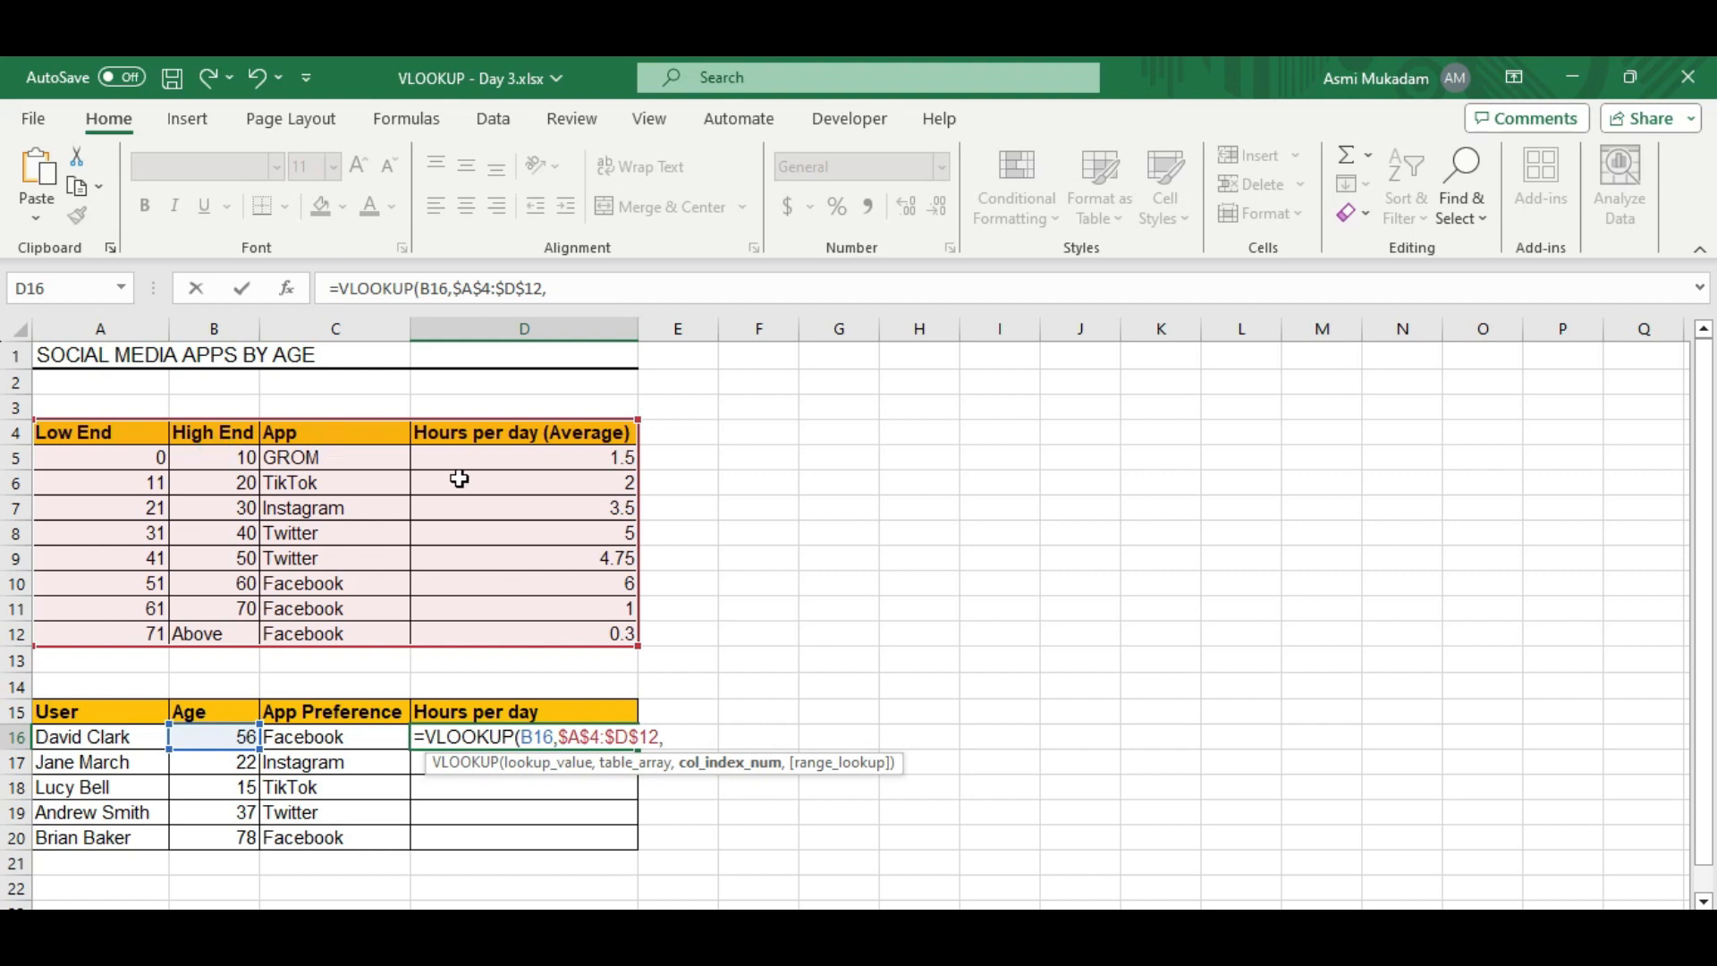
text(4,1)
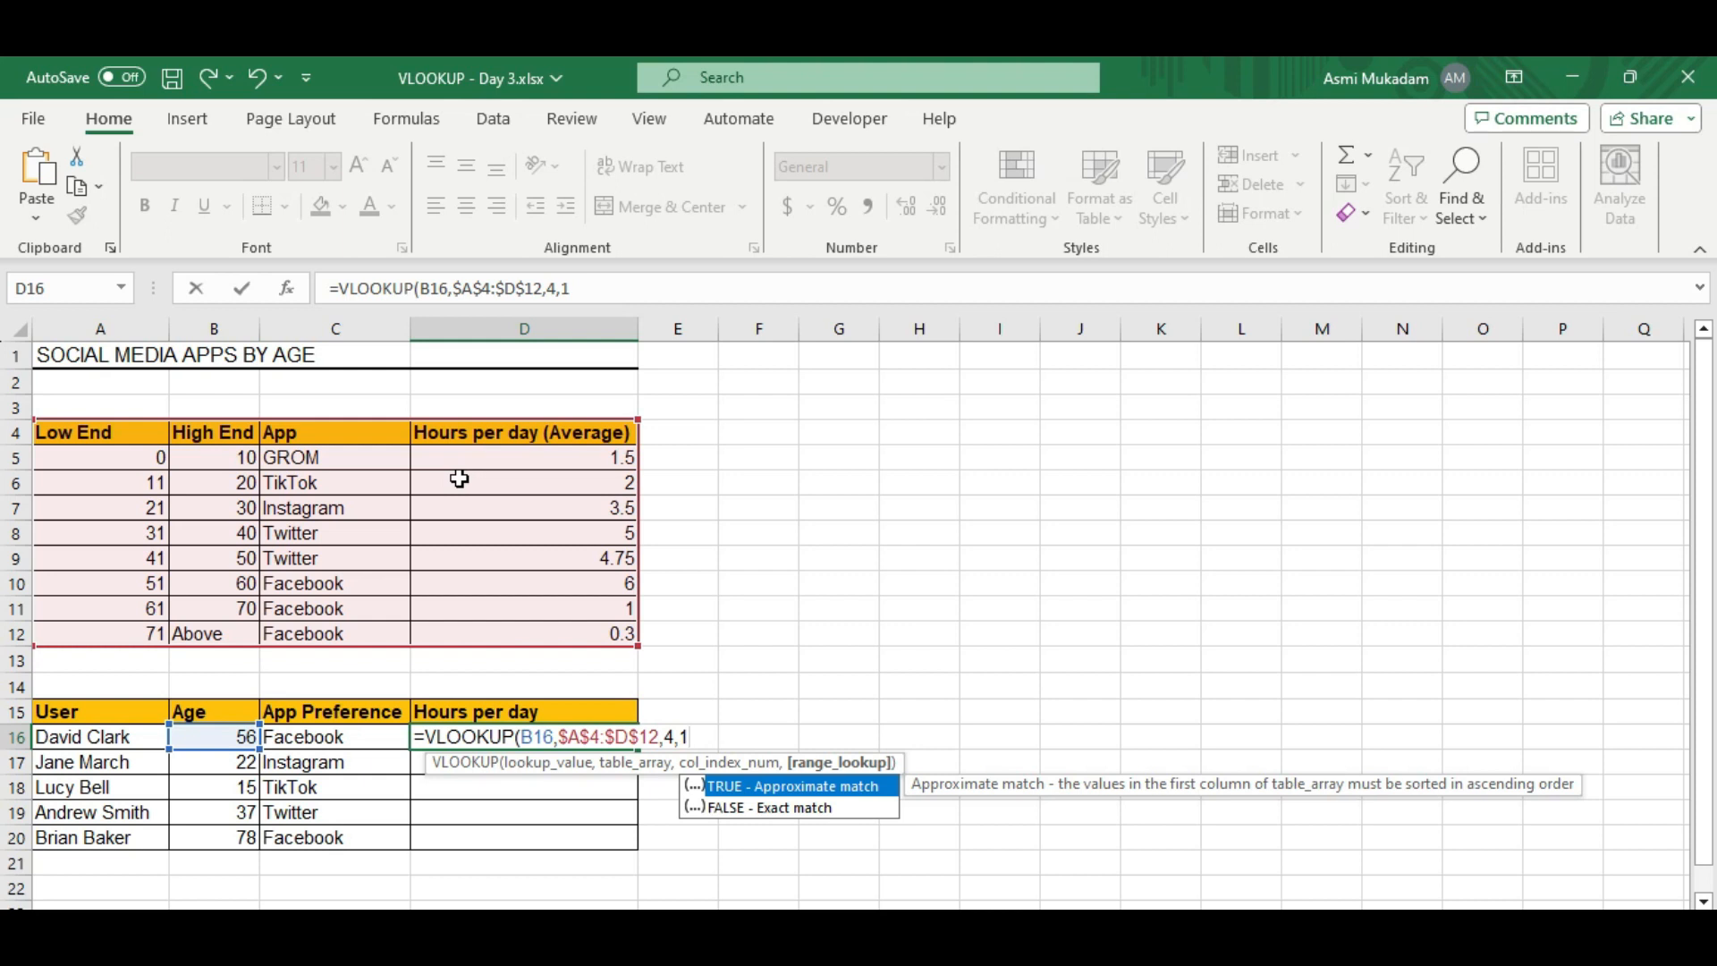
text())
key(Return)
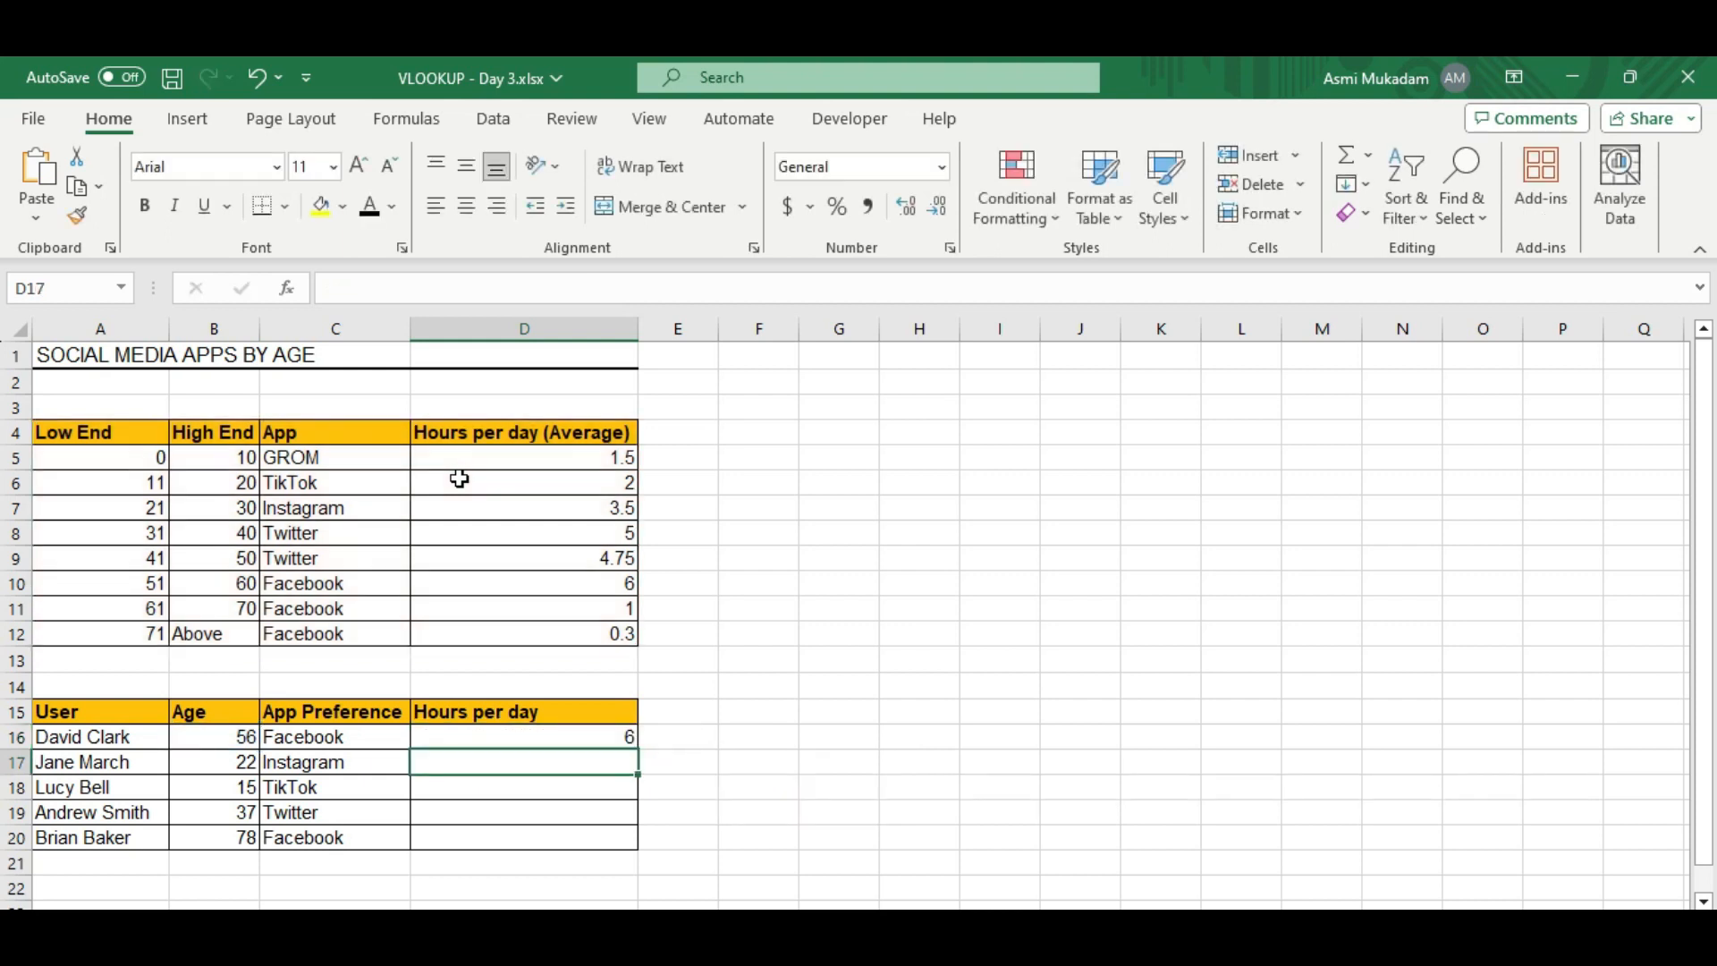
Step: Fill the Hours per day formula from D16 down through D20 and deselect the range
click(621, 738)
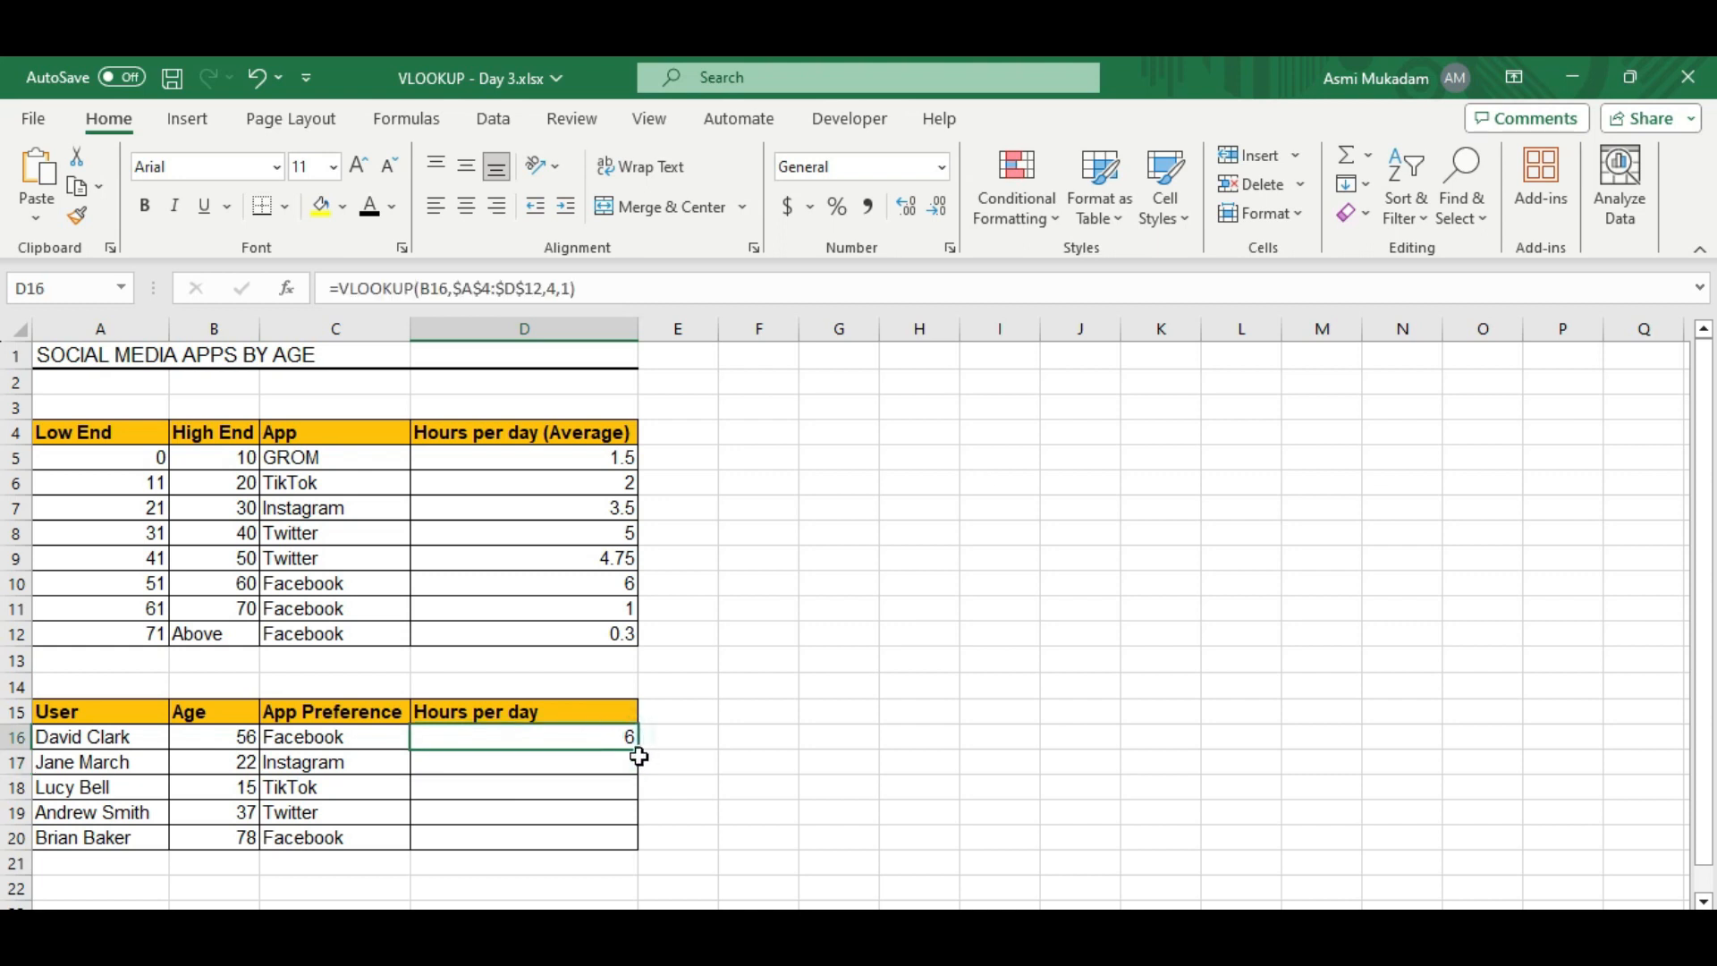
double_click(640, 752)
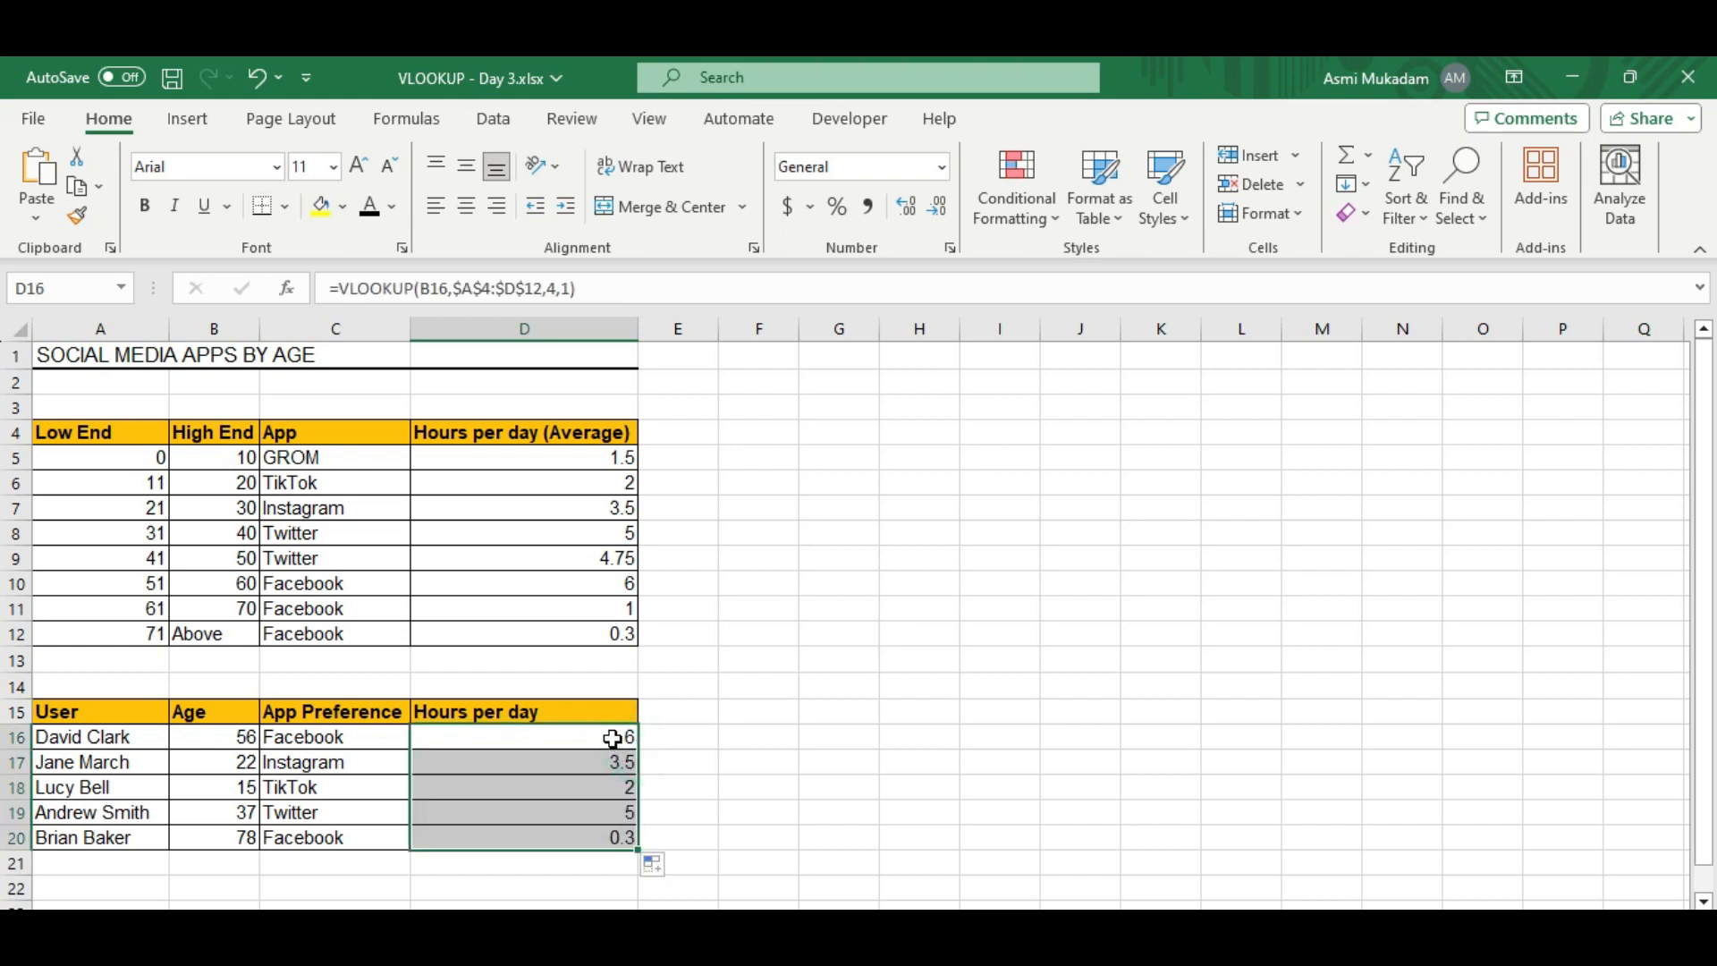
click(610, 735)
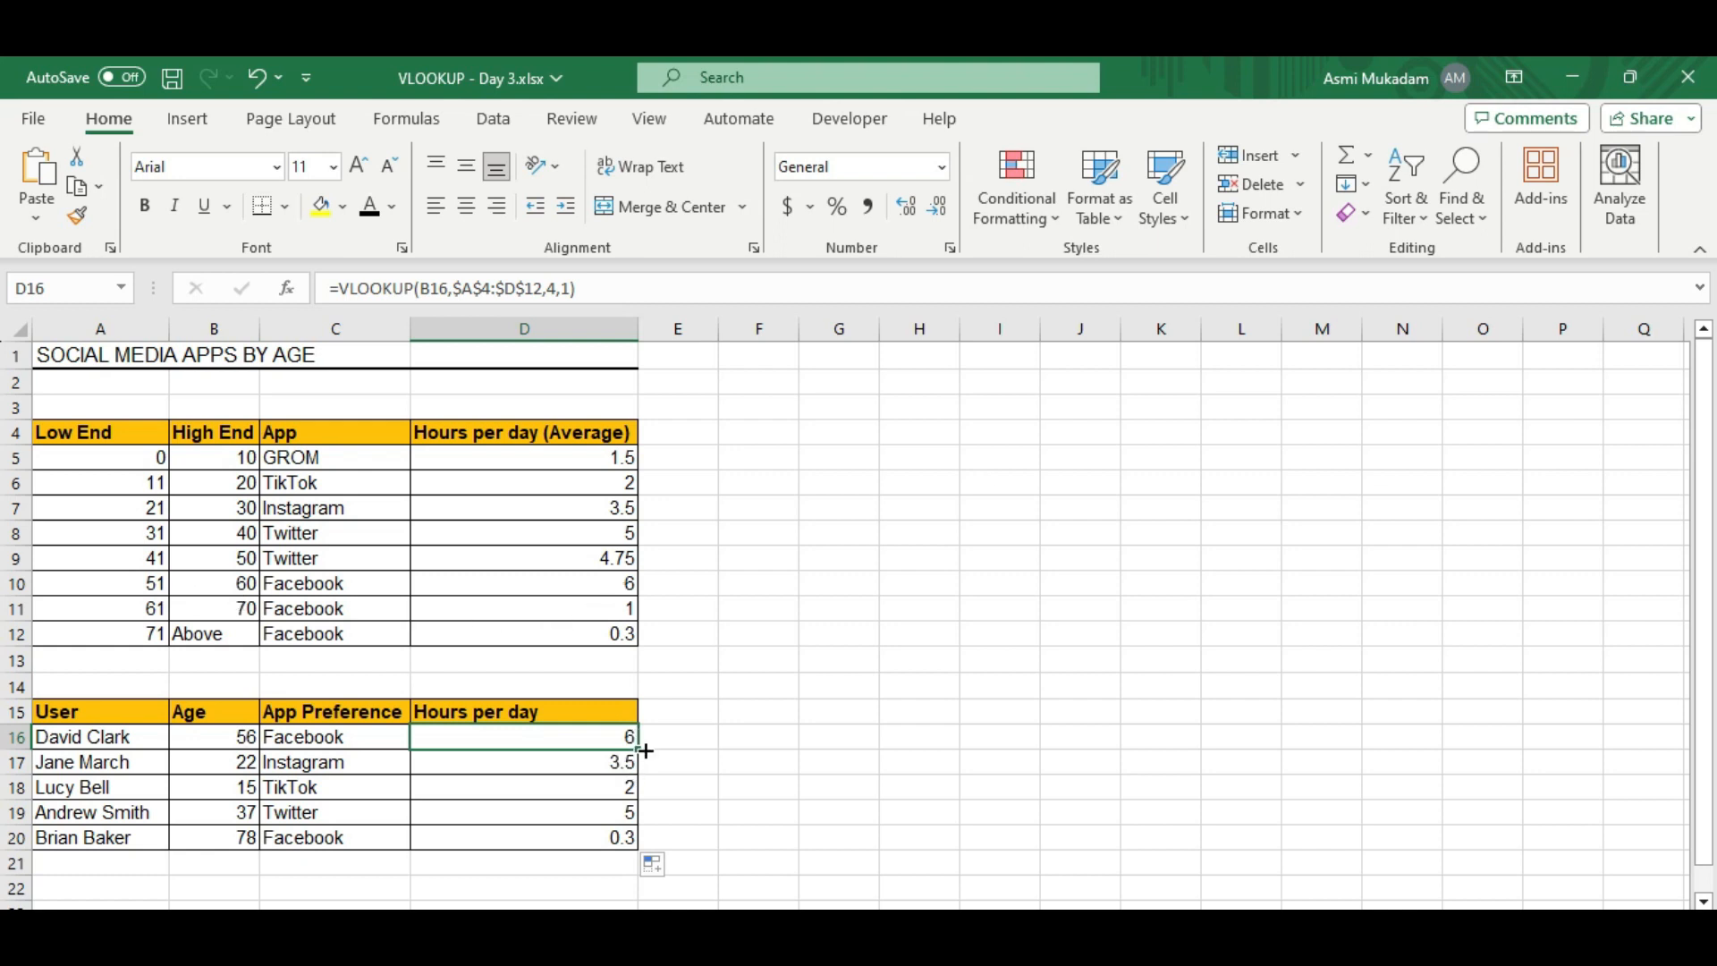
click(677, 762)
scroll(799, 732, down, 3)
scroll(799, 731, up, 3)
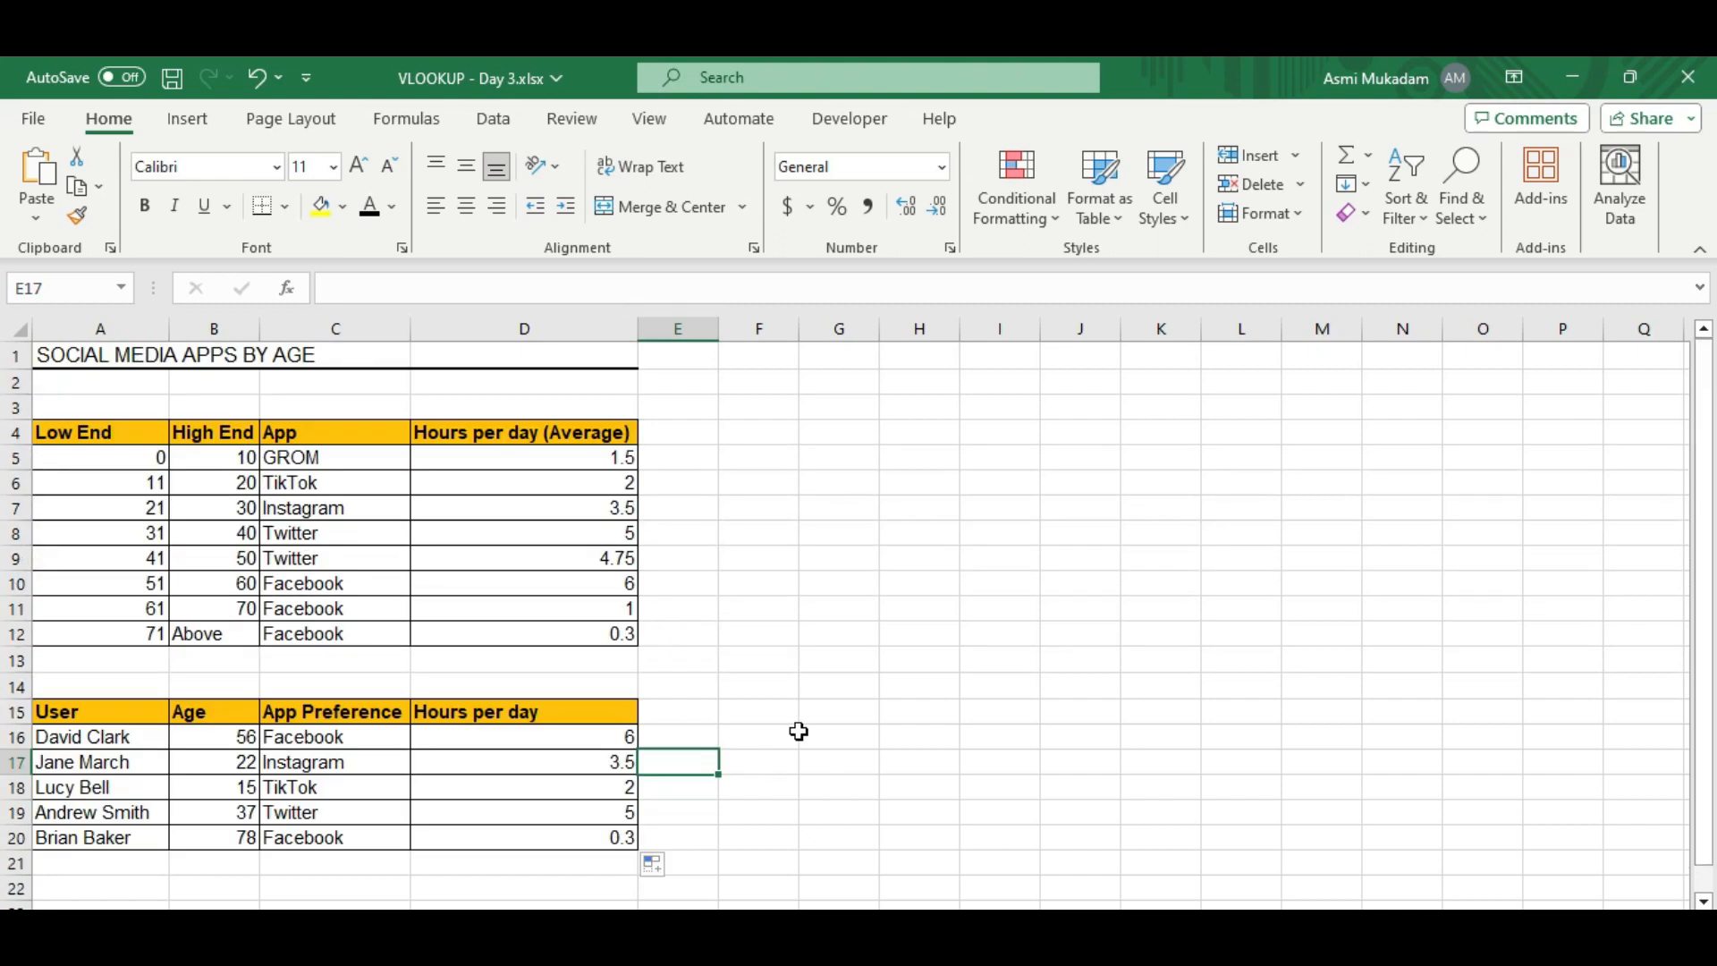